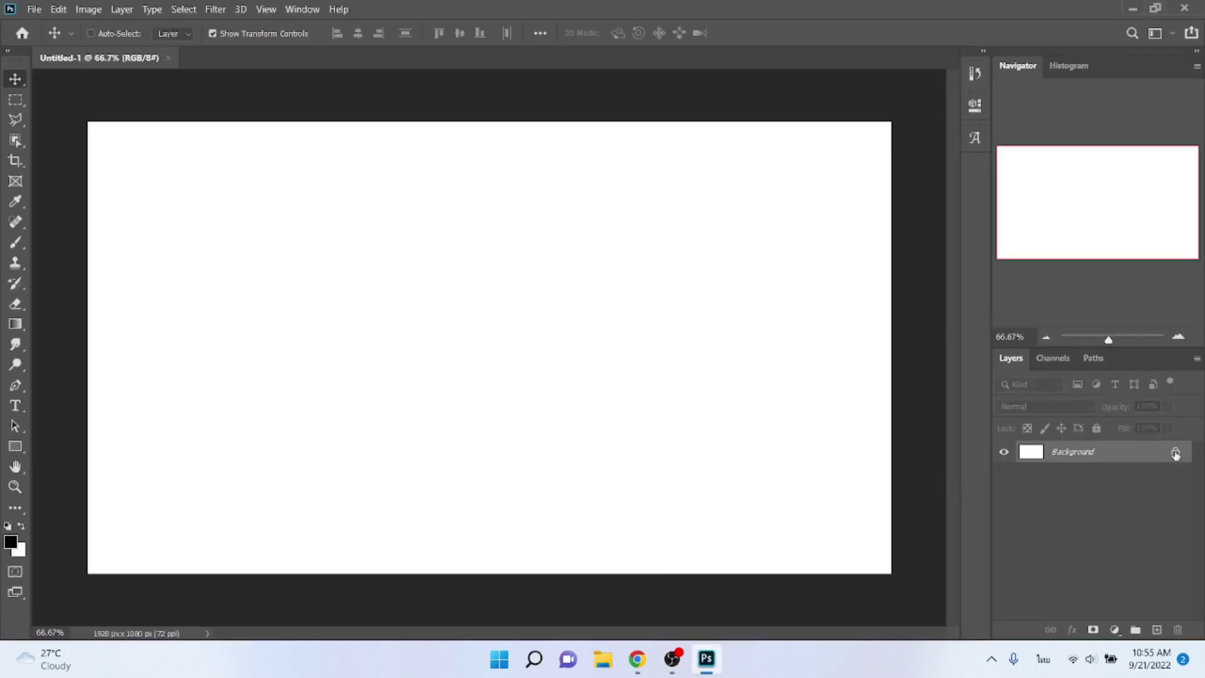
Unlock the Background into an editable layer and start a text layer left of centre.
{"action": "left_click", "coordinate": [1176, 453]}
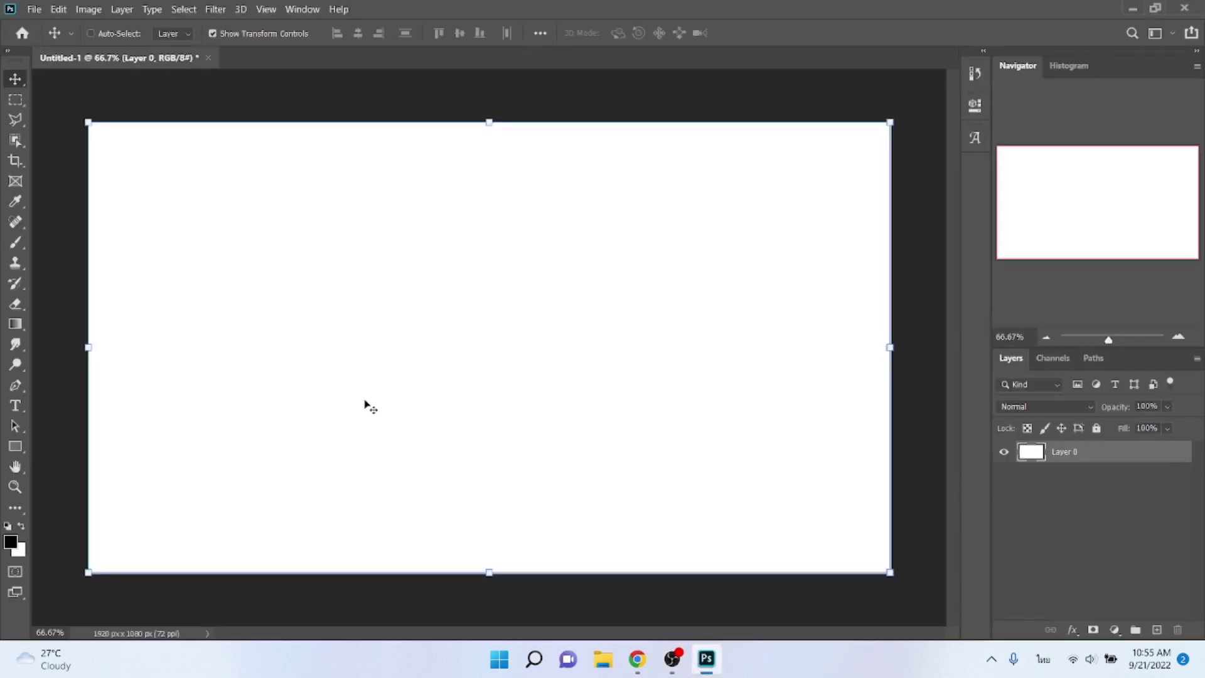
{"action": "key", "text": "t"}
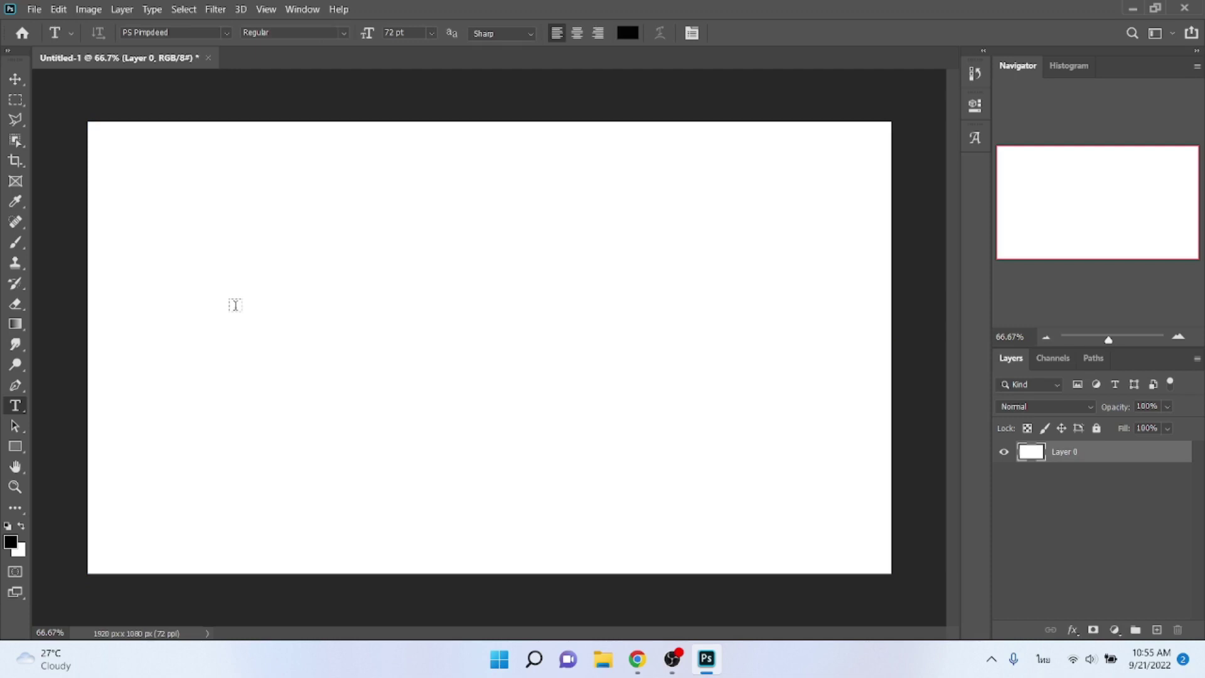
{"action": "left_click", "coordinate": [234, 305]}
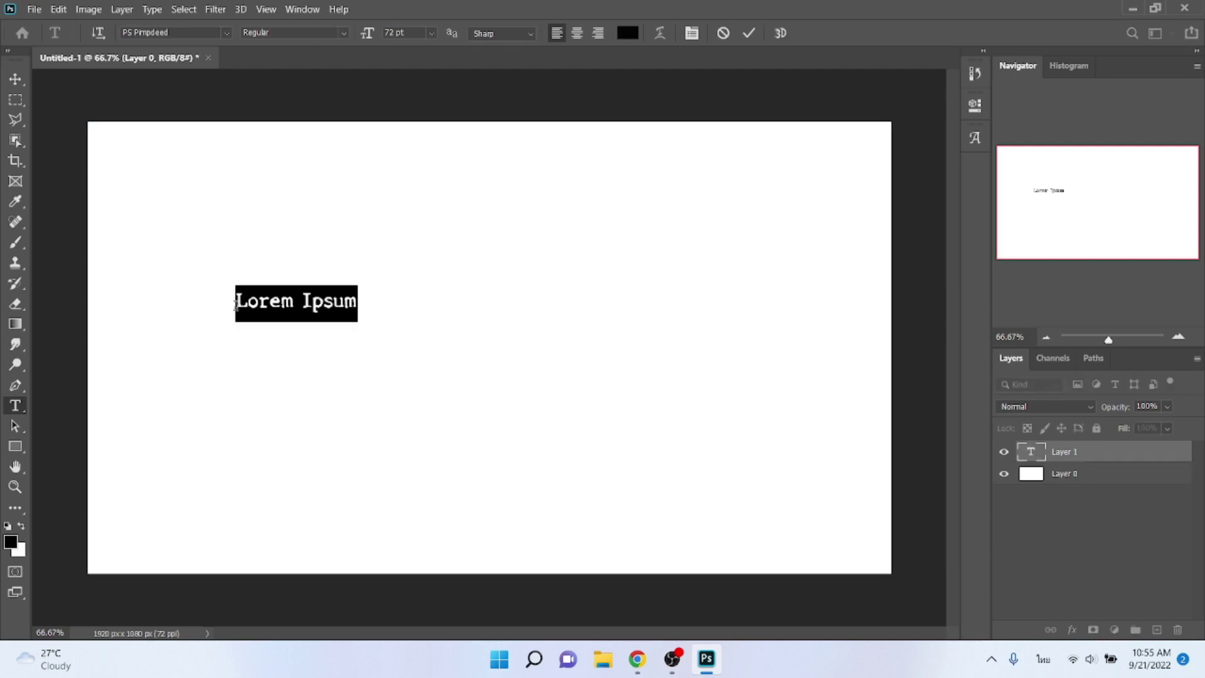
Type the Thai letter พ and set its font to FC Fast Bold.
{"action": "type", "text": "W"}
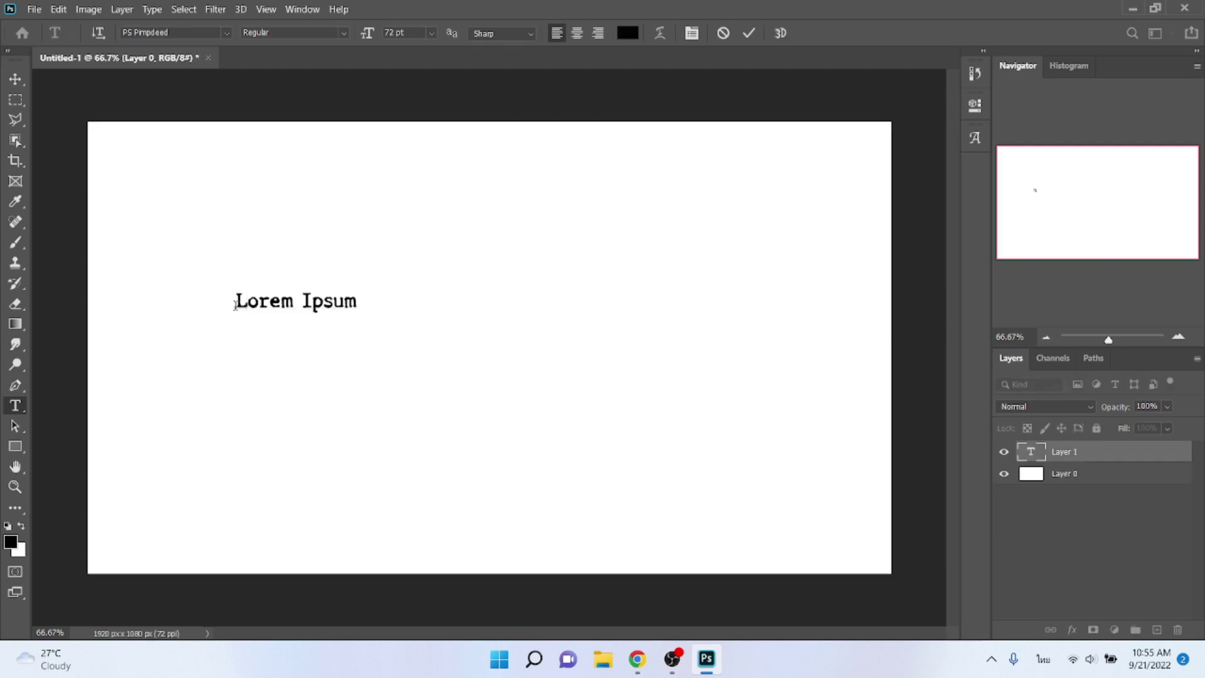
{"action": "double_click", "coordinate": [237, 305]}
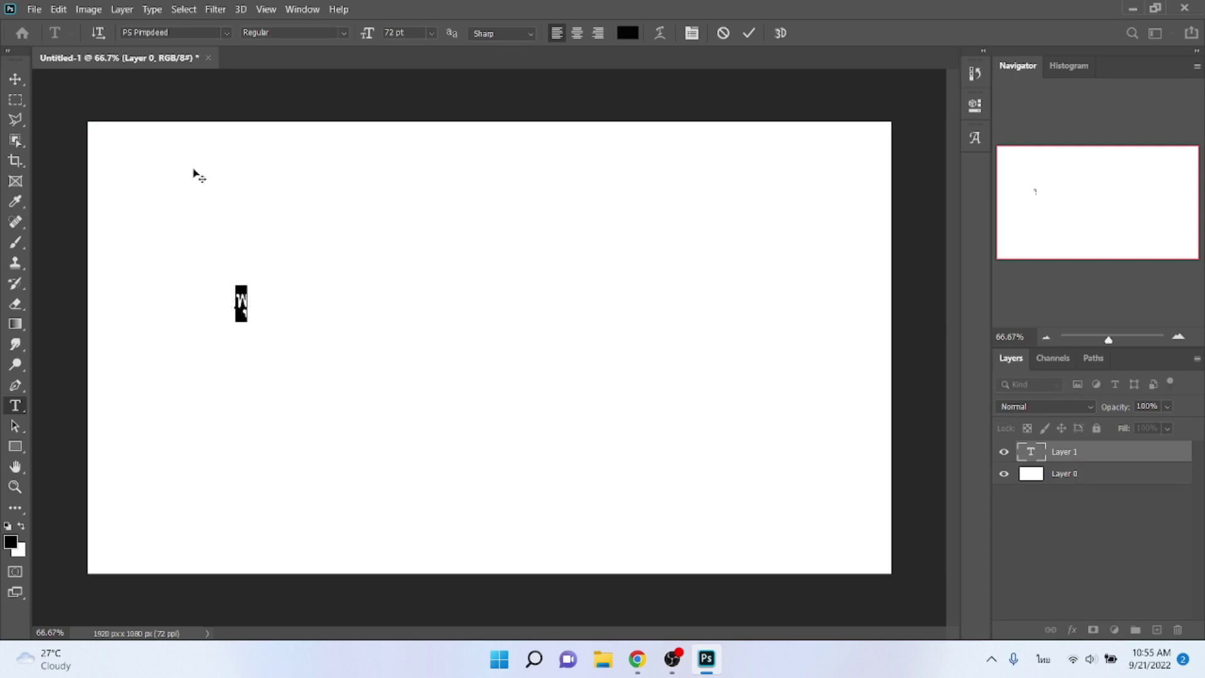
{"action": "left_click", "coordinate": [181, 36]}
{"action": "key", "text": "Down"}
{"action": "key", "text": "Down"}
{"action": "key", "text": "Down"}
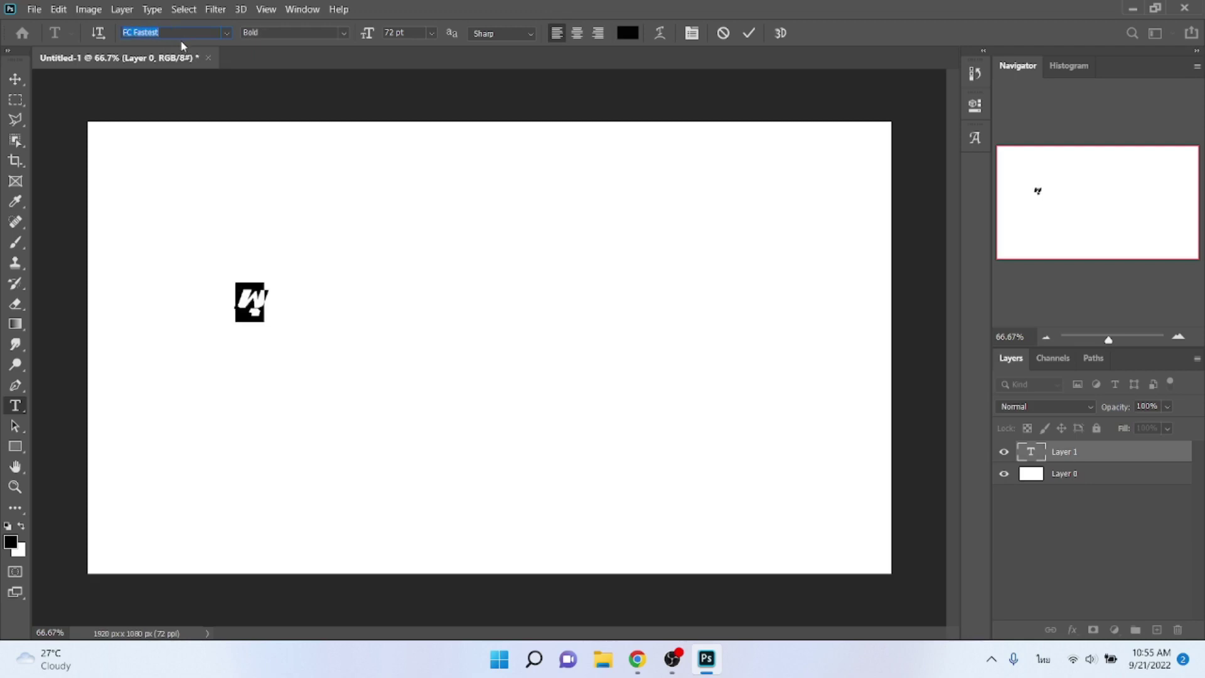
{"action": "key", "text": "Up"}
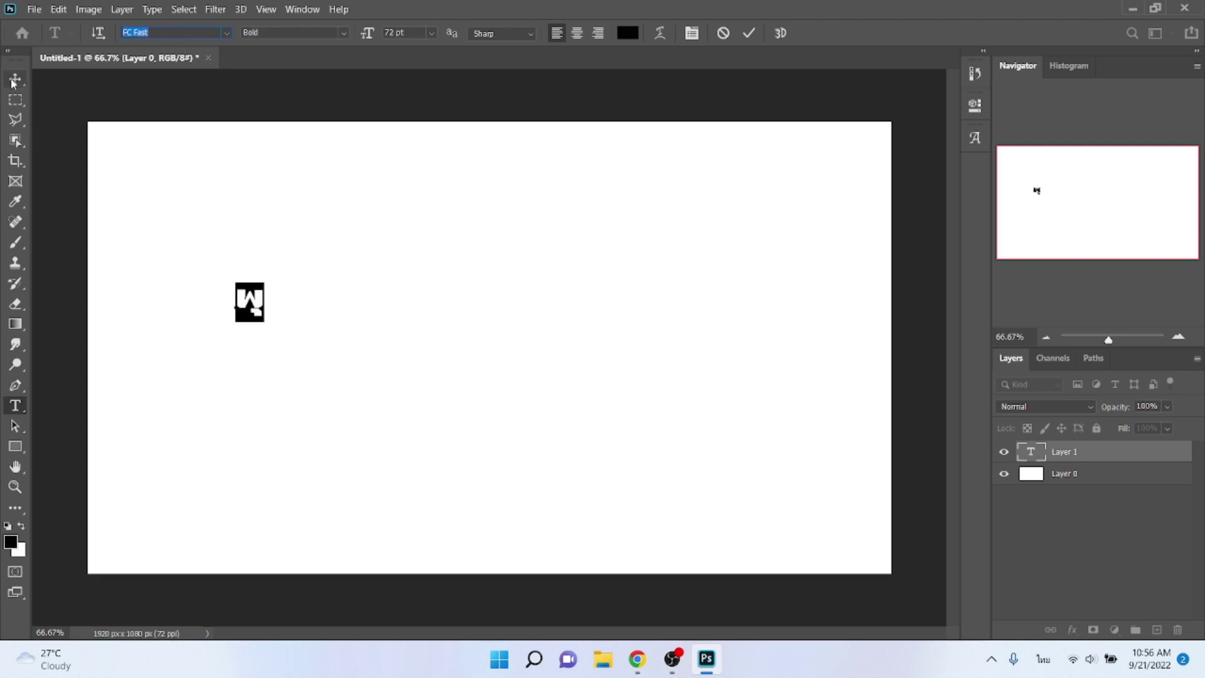
Enlarge the letter พู to nearly three times its size and shift it left.
{"action": "left_click", "coordinate": [14, 80]}
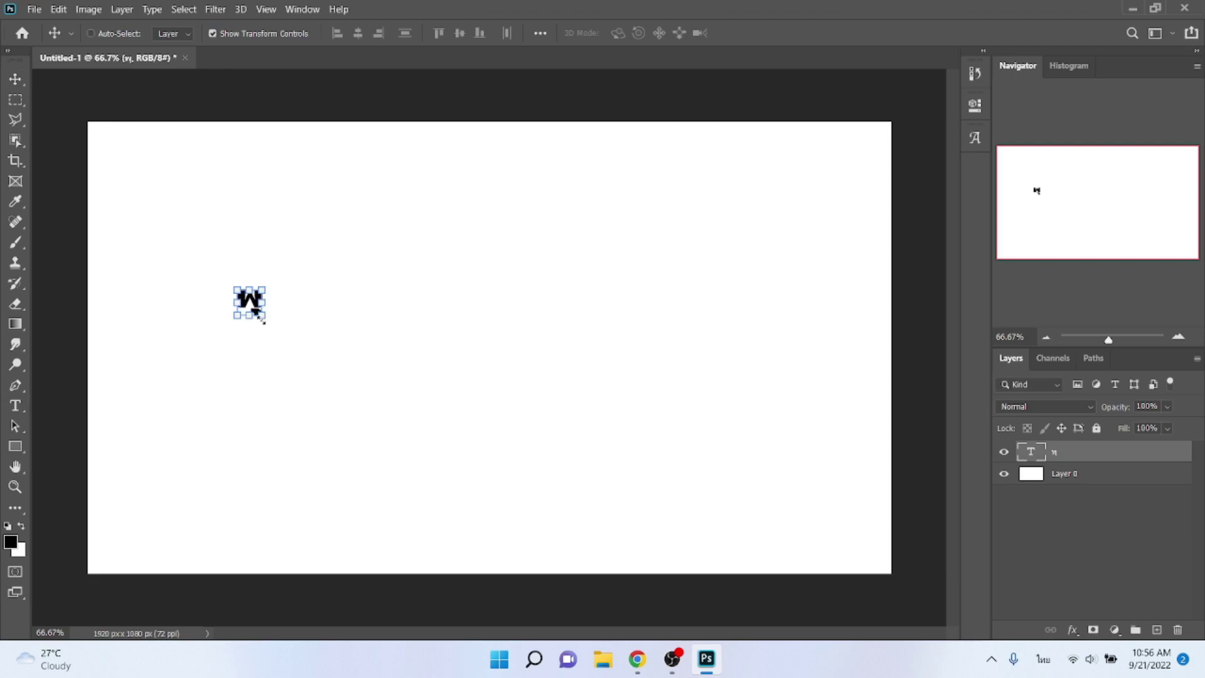
{"action": "mouse_move", "coordinate": [260, 318]}
{"action": "left_mouse_down"}
{"action": "mouse_move", "coordinate": [355, 397]}
{"action": "mouse_move", "coordinate": [336, 382]}
{"action": "left_mouse_up"}
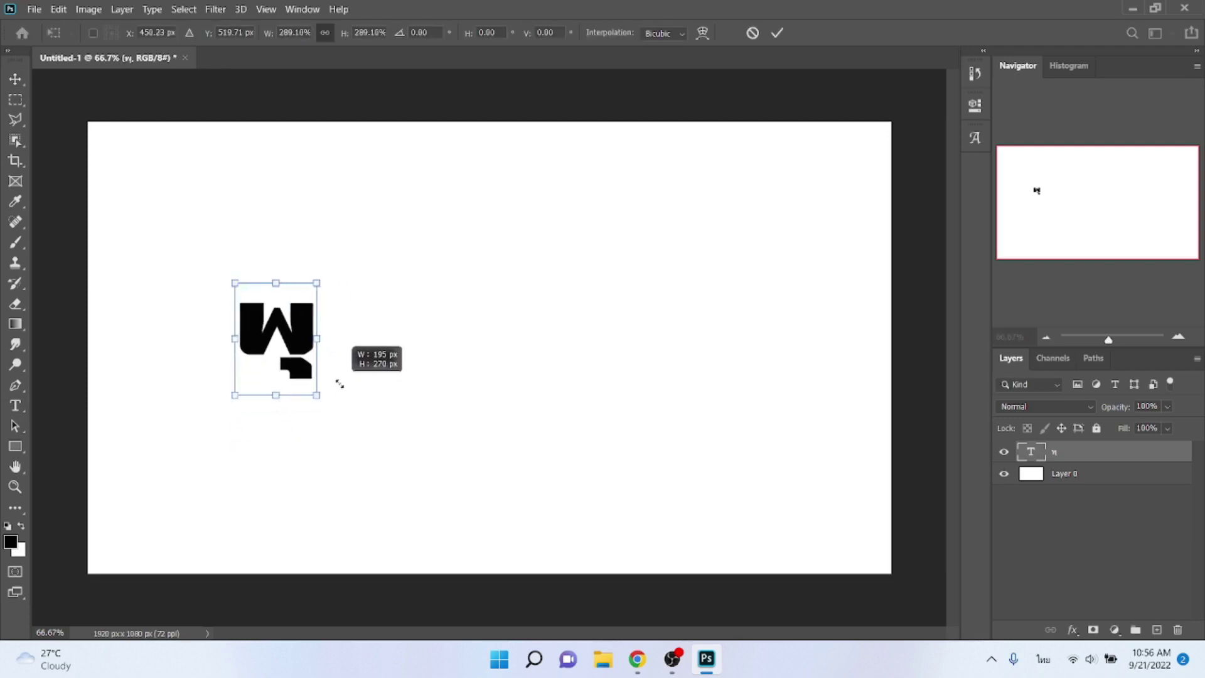
{"action": "mouse_move", "coordinate": [276, 332]}
{"action": "left_mouse_down"}
{"action": "mouse_move", "coordinate": [182, 333]}
{"action": "mouse_move", "coordinate": [168, 348]}
{"action": "mouse_move", "coordinate": [260, 341]}
{"action": "left_mouse_up"}
{"action": "key", "text": "Return"}
Rewrite the copied letter as สาว, enlarge it, and line it up beside พู.
{"action": "double_click", "coordinate": [251, 335]}
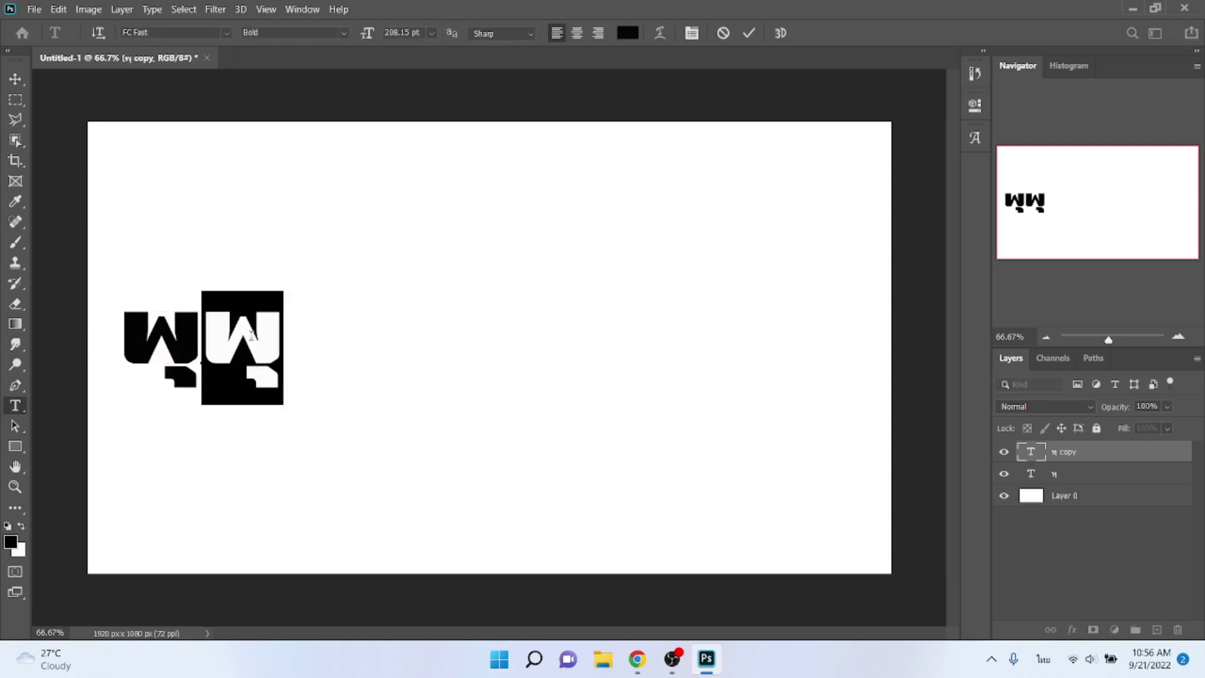
{"action": "type", "text": "สาว"}
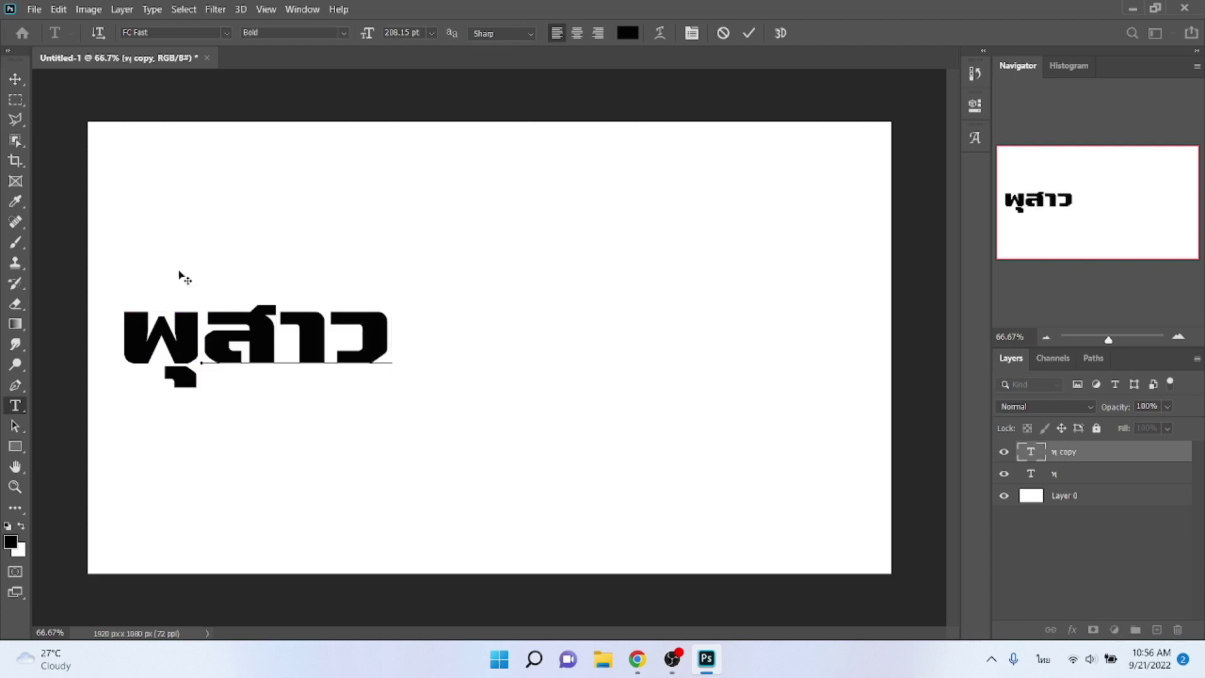
{"action": "left_click", "coordinate": [15, 79]}
{"action": "key", "text": "ctrl+t"}
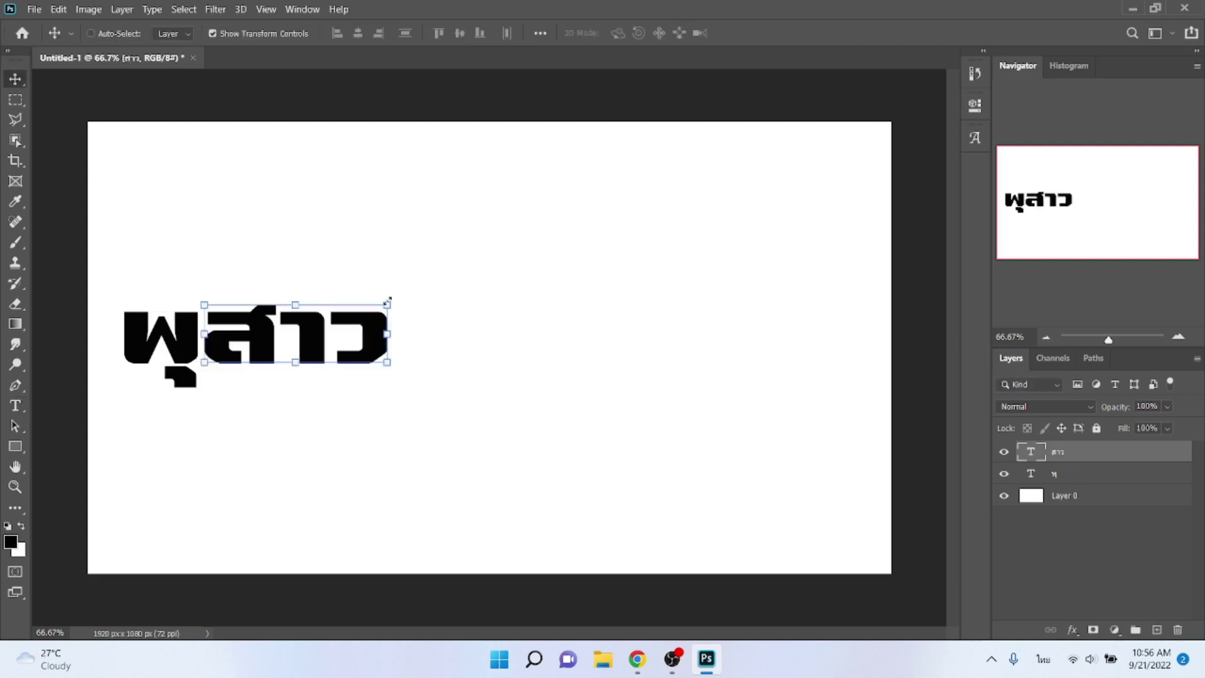
{"action": "mouse_move", "coordinate": [390, 290]}
{"action": "left_mouse_down"}
{"action": "mouse_move", "coordinate": [314, 311]}
{"action": "mouse_move", "coordinate": [490, 264]}
{"action": "left_mouse_up"}
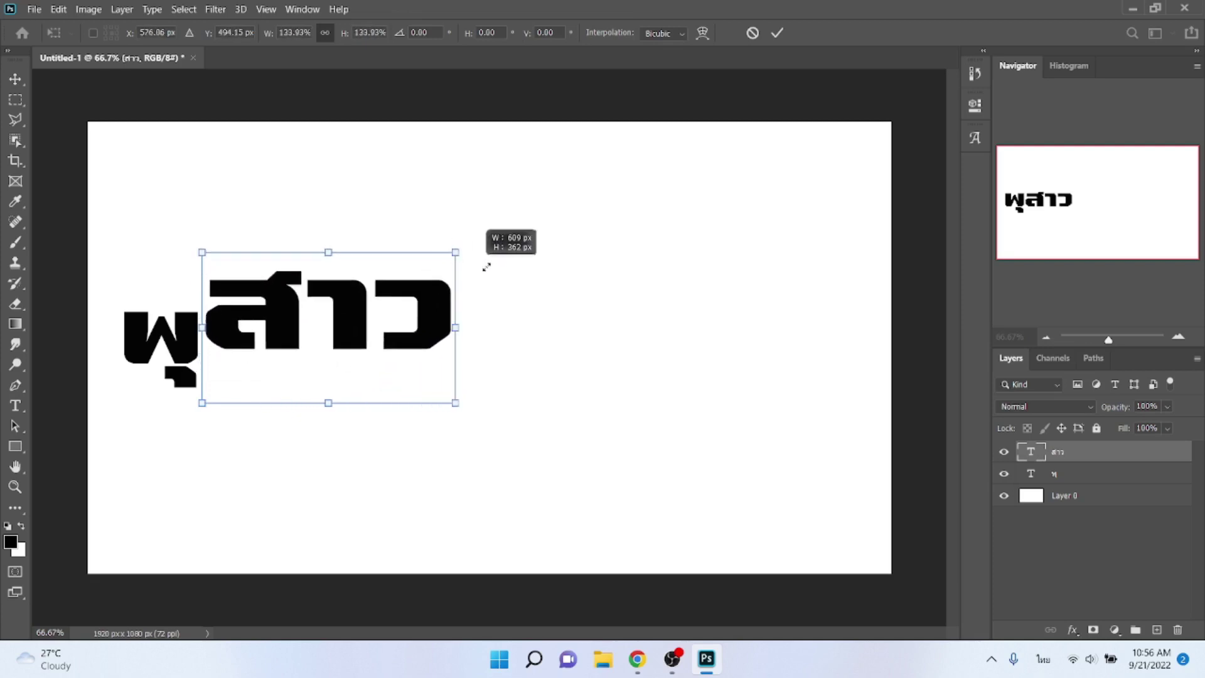
{"action": "key", "text": "Return"}
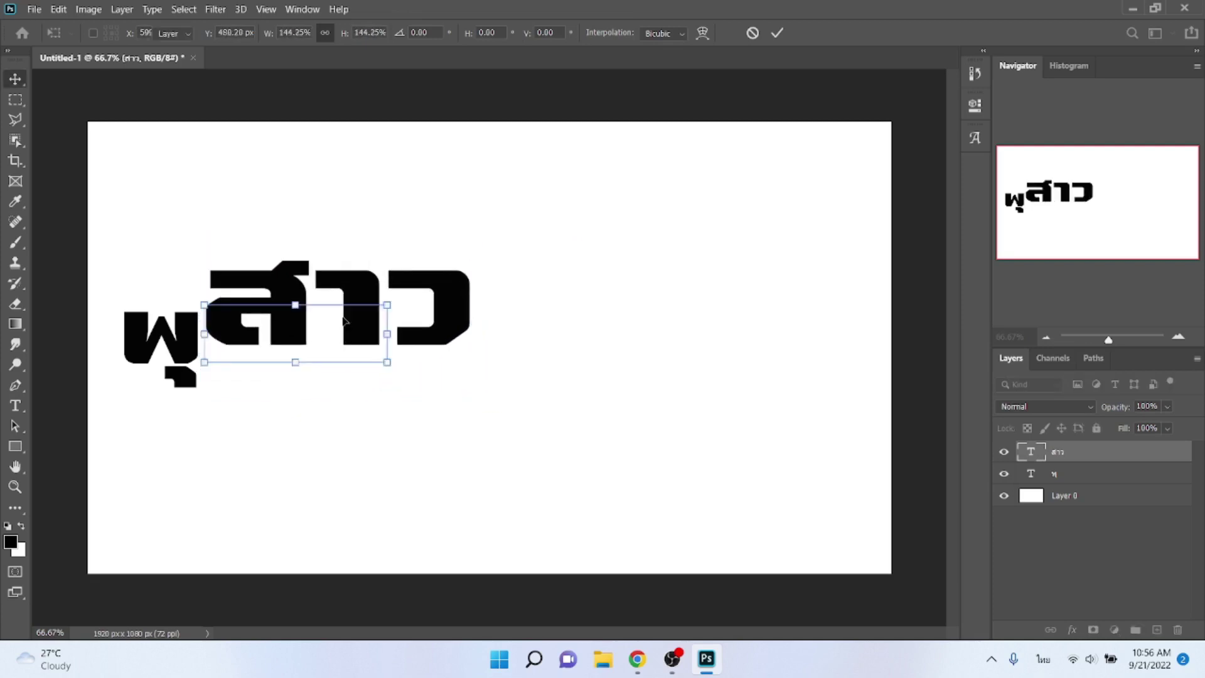
{"action": "left_click_drag", "start_coordinate": [340, 306], "coordinate": [339, 324]}
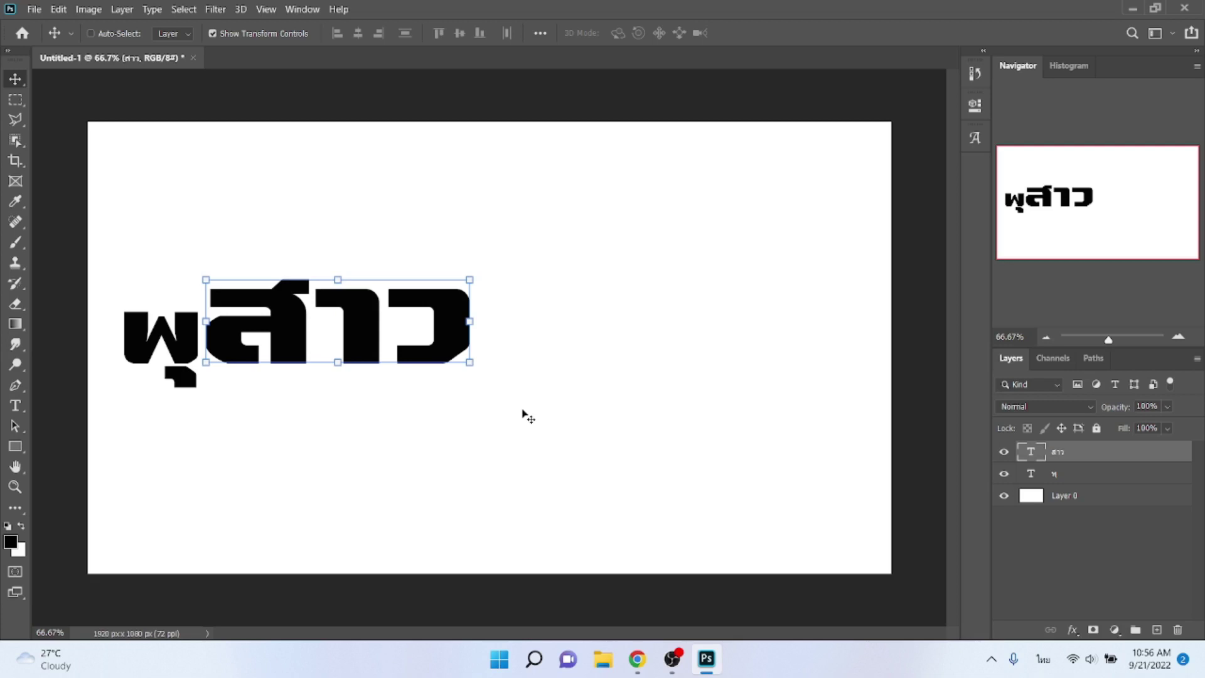
Duplicate สาว, retype the copy as ปาก, and place it after พูสาว.
{"action": "key", "text": "ctrl+j"}
{"action": "left_click_drag", "start_coordinate": [371, 329], "coordinate": [499, 430]}
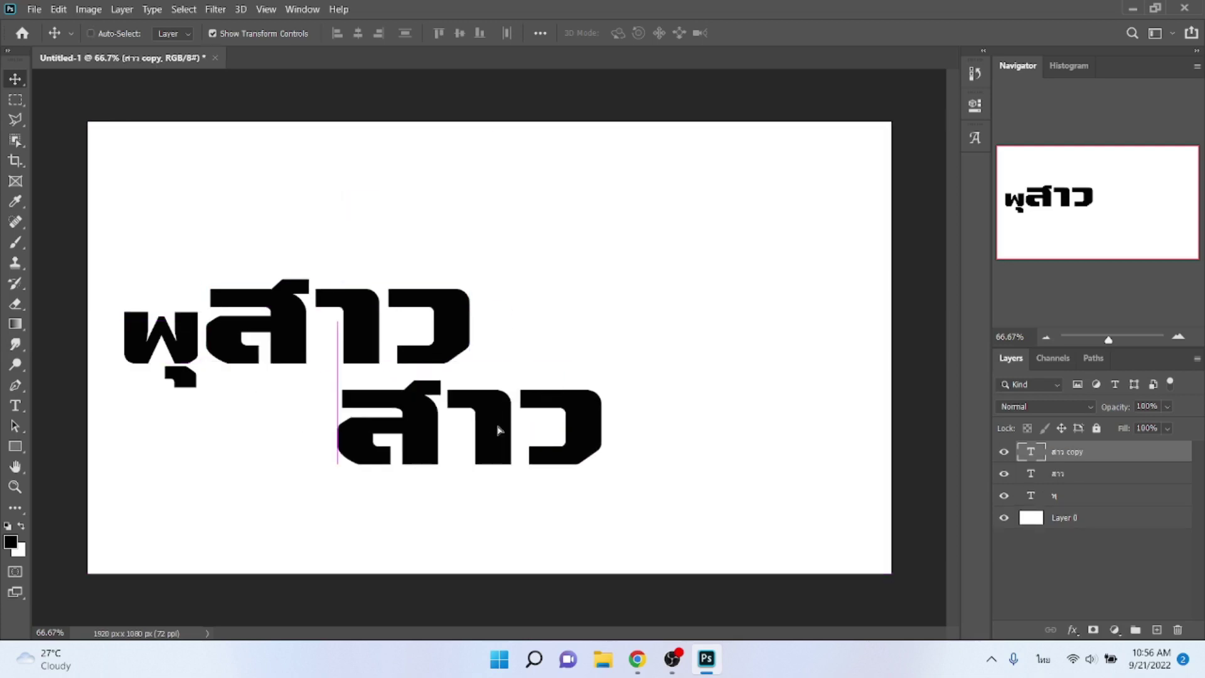
{"action": "double_click", "coordinate": [499, 430]}
{"action": "type", "text": "ป"}
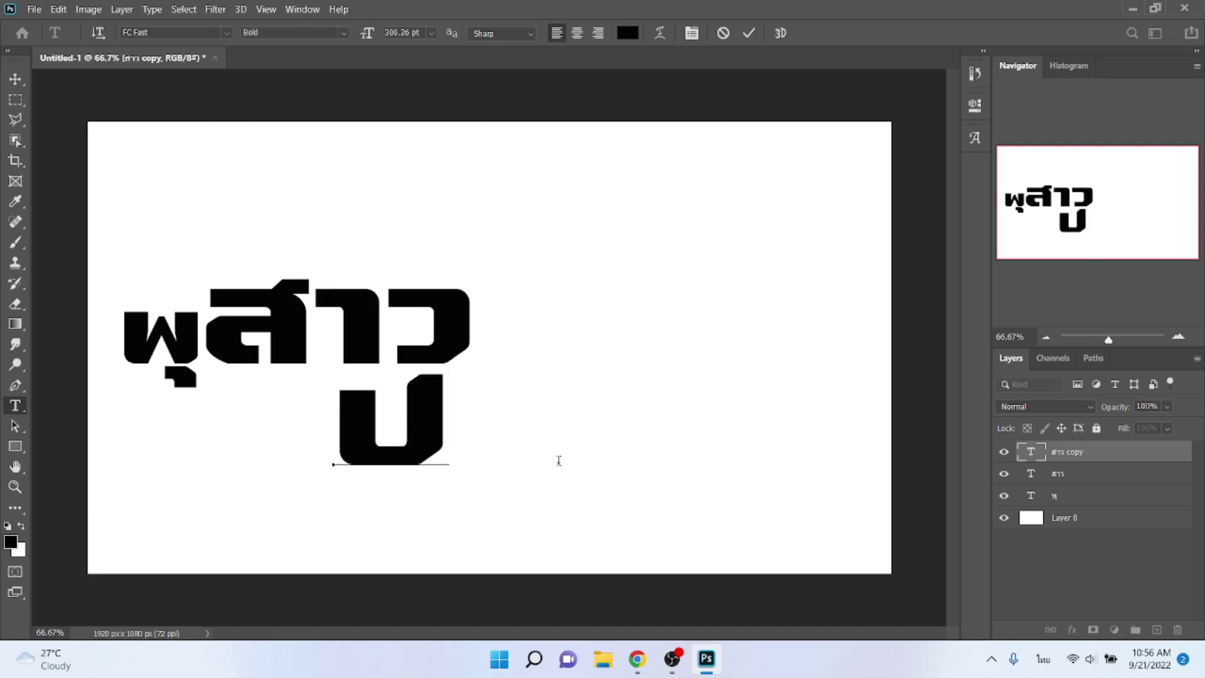
{"action": "type", "text": "าก"}
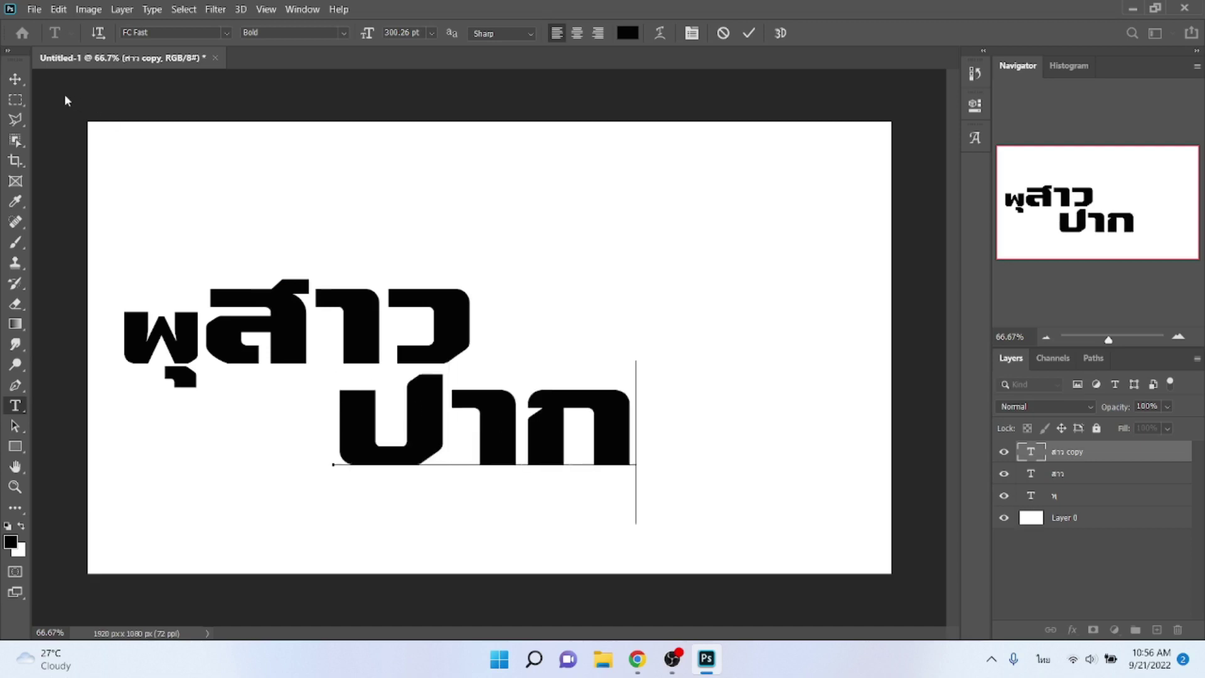
{"action": "left_click", "coordinate": [16, 79]}
{"action": "left_click_drag", "start_coordinate": [477, 430], "coordinate": [621, 329]}
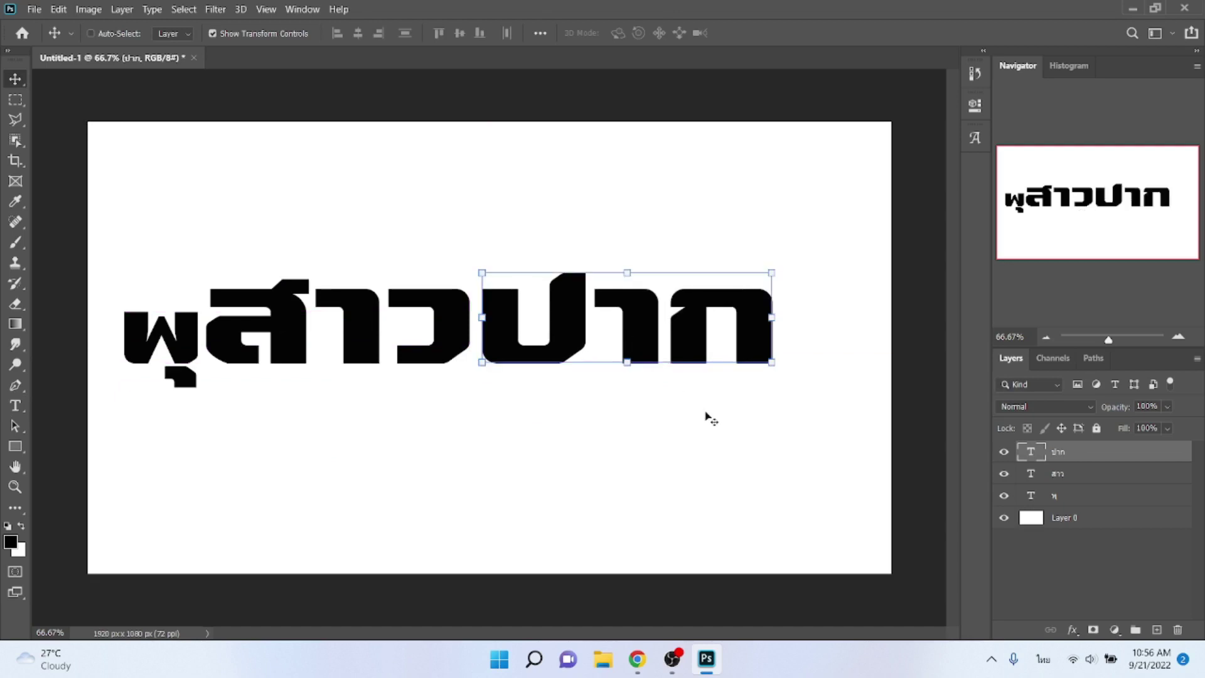
Duplicate the letter layer, retype it as แป, and place it after ปาก.
{"action": "left_click", "coordinate": [1054, 499]}
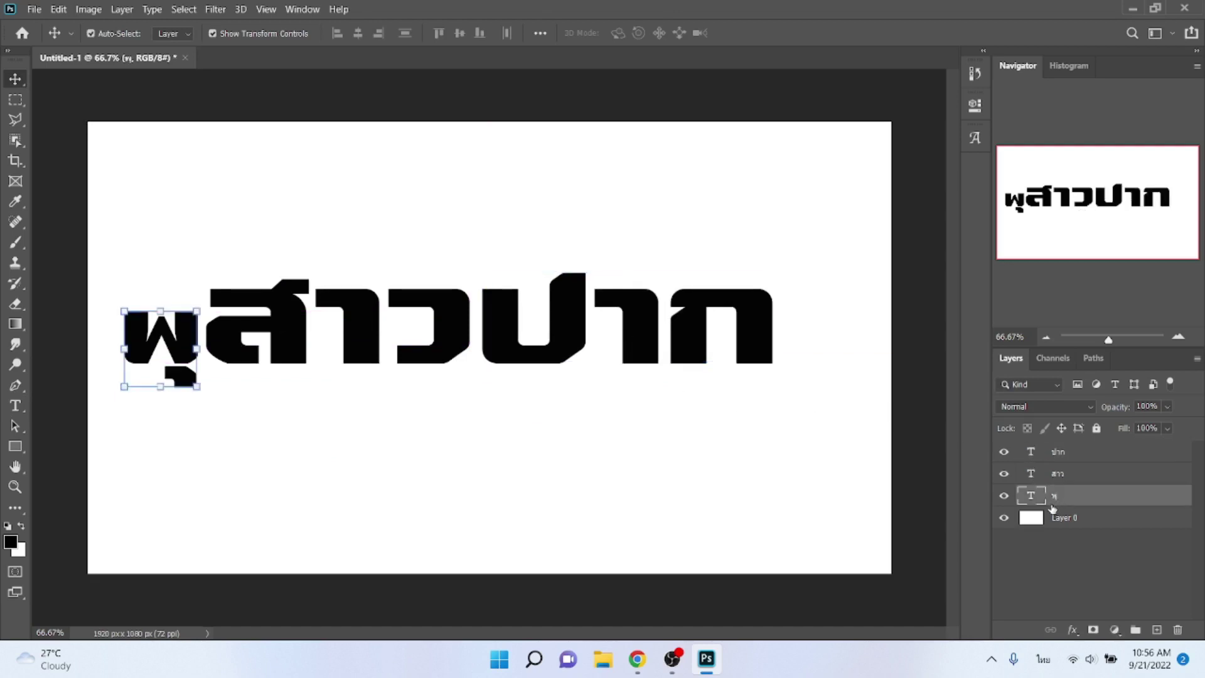
{"action": "key", "text": "ctrl+j"}
{"action": "left_click_drag", "start_coordinate": [1055, 496], "coordinate": [1069, 452]}
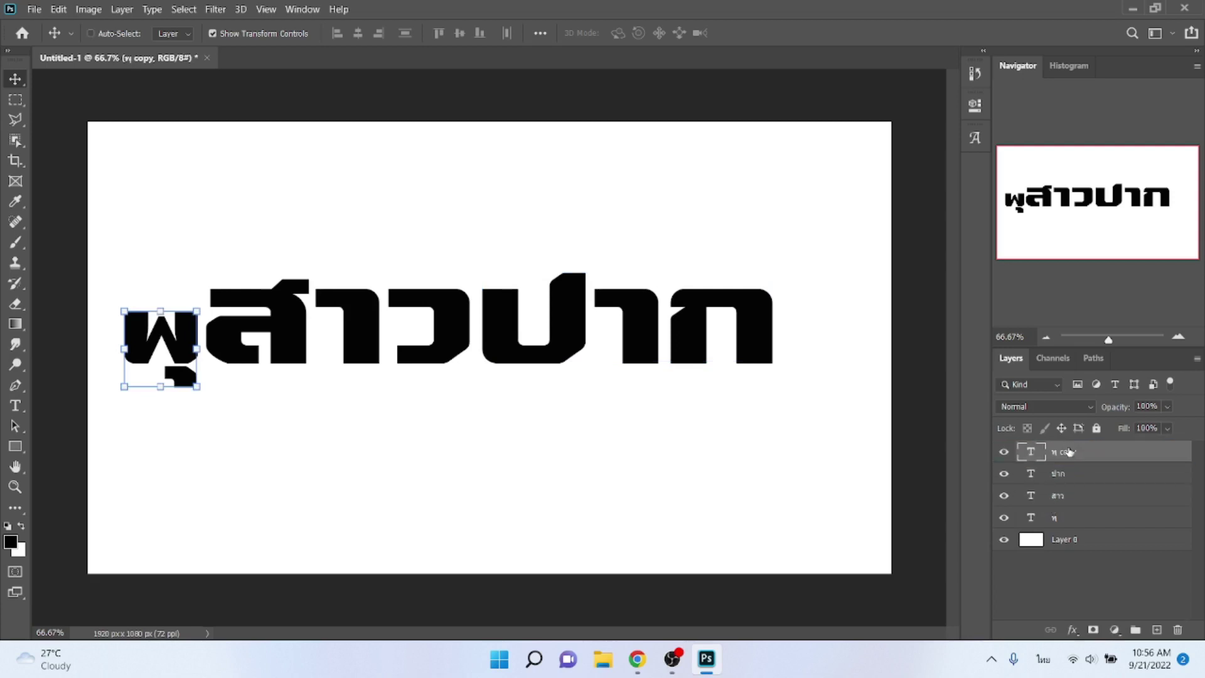
{"action": "left_click_drag", "start_coordinate": [177, 355], "coordinate": [415, 463]}
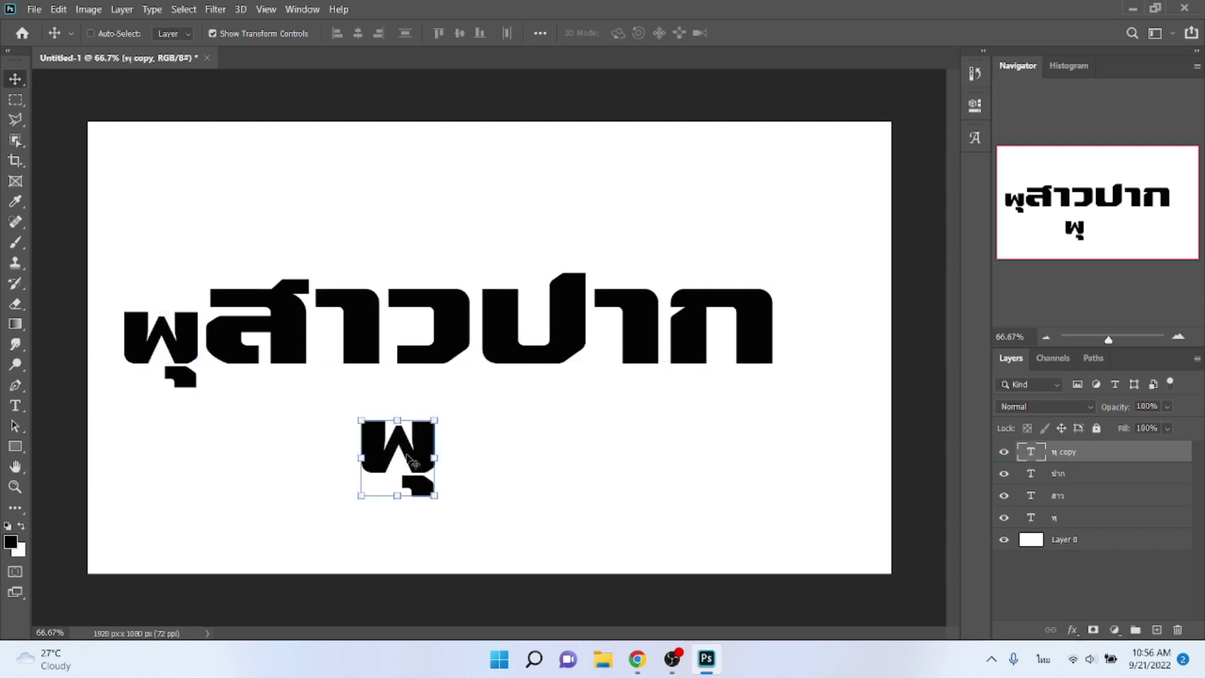
{"action": "double_click", "coordinate": [407, 452]}
{"action": "type", "text": "แป"}
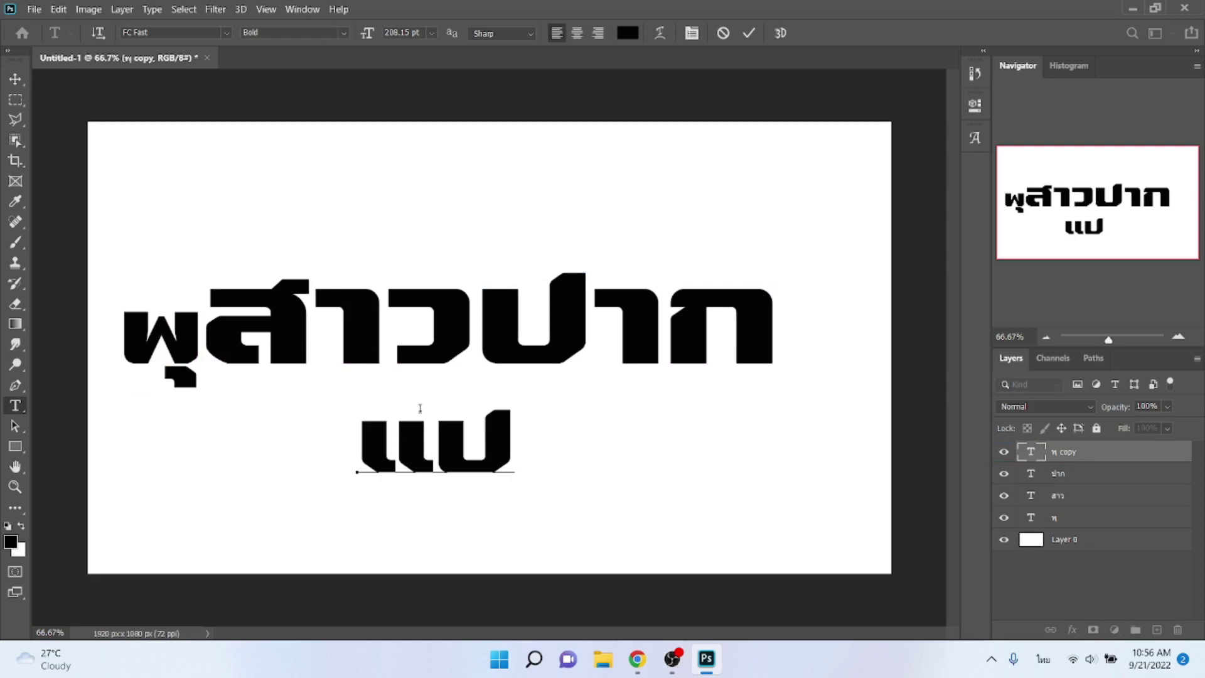
{"action": "left_click", "coordinate": [15, 79]}
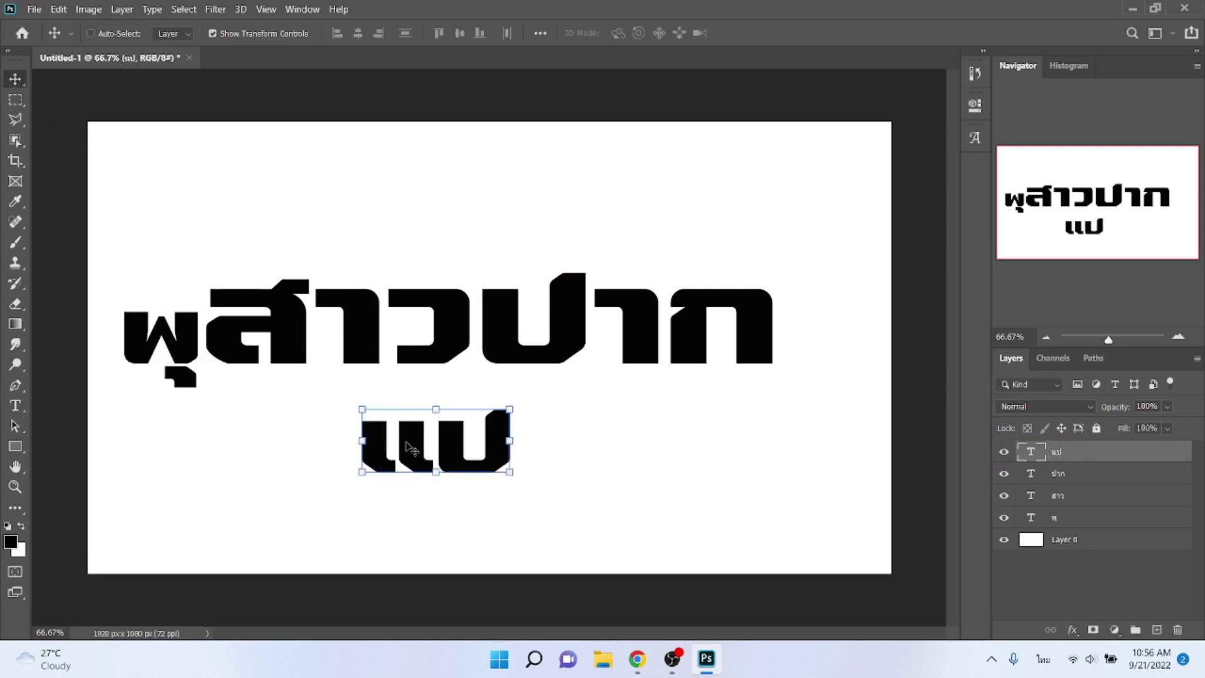
{"action": "mouse_move", "coordinate": [405, 449]}
{"action": "left_mouse_down"}
{"action": "mouse_move", "coordinate": [838, 340]}
{"action": "mouse_move", "coordinate": [823, 341]}
{"action": "left_mouse_up"}
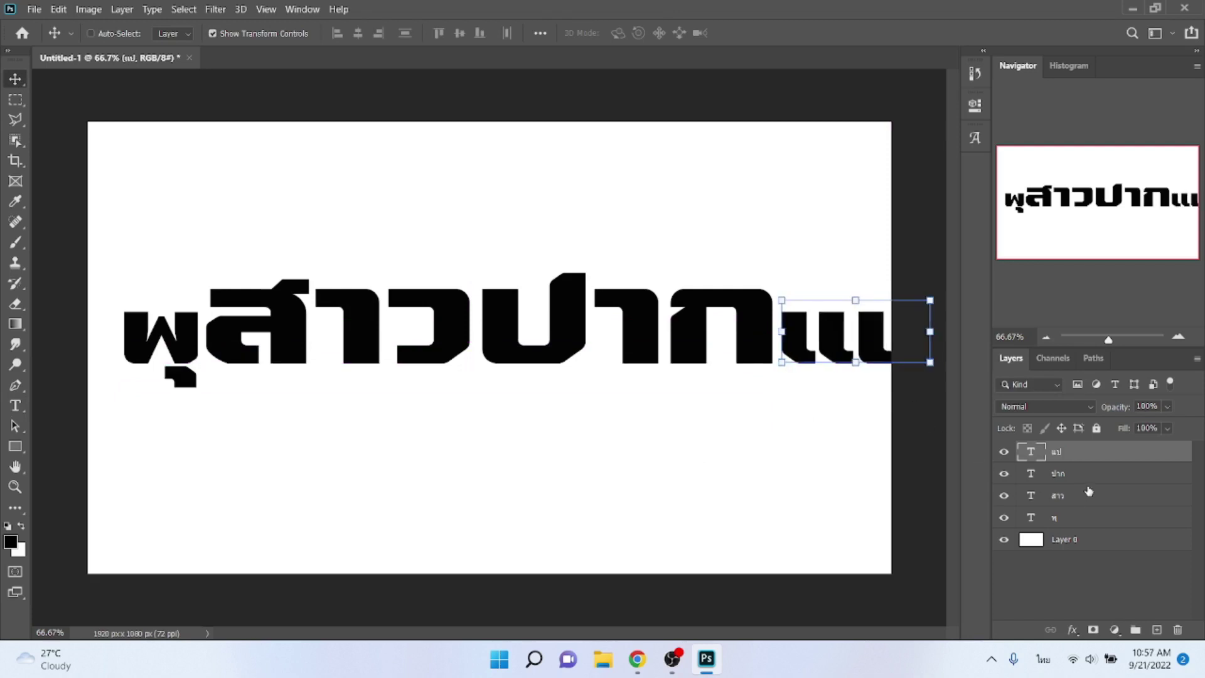
Scale all four syllable layers to fit the canvas, then select only the first syllable's layer.
{"action": "left_click", "coordinate": [1081, 526], "text": "shift"}
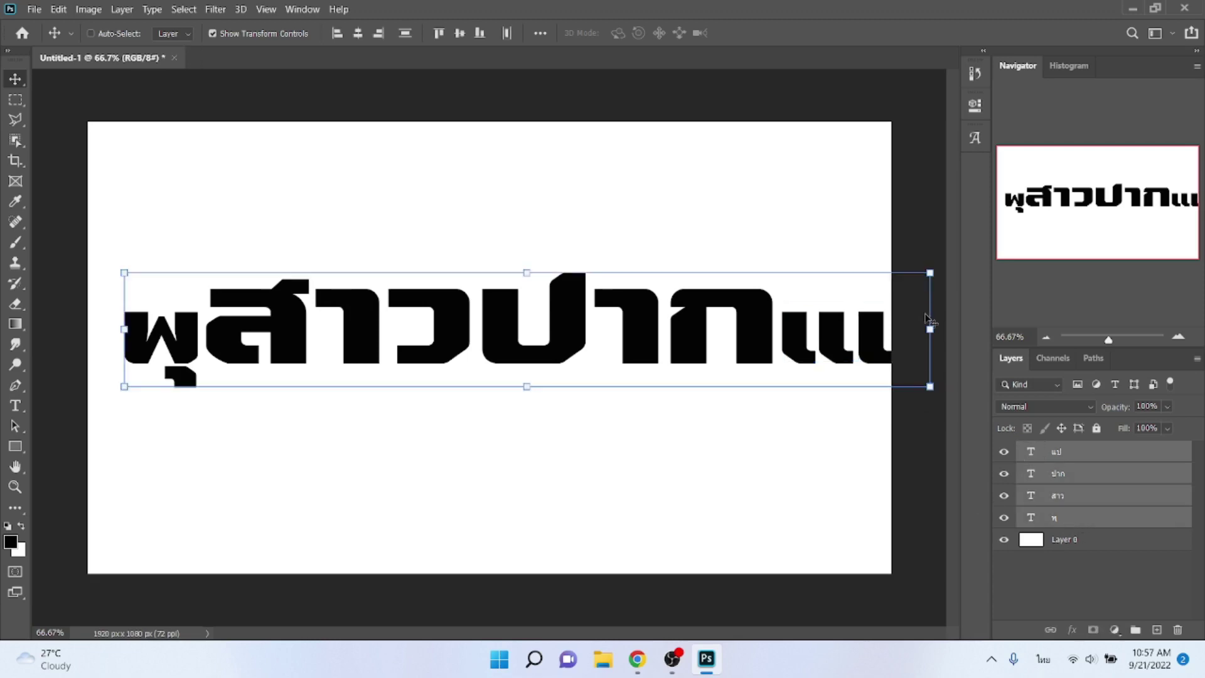
{"action": "left_click_drag", "start_coordinate": [931, 274], "coordinate": [860, 284]}
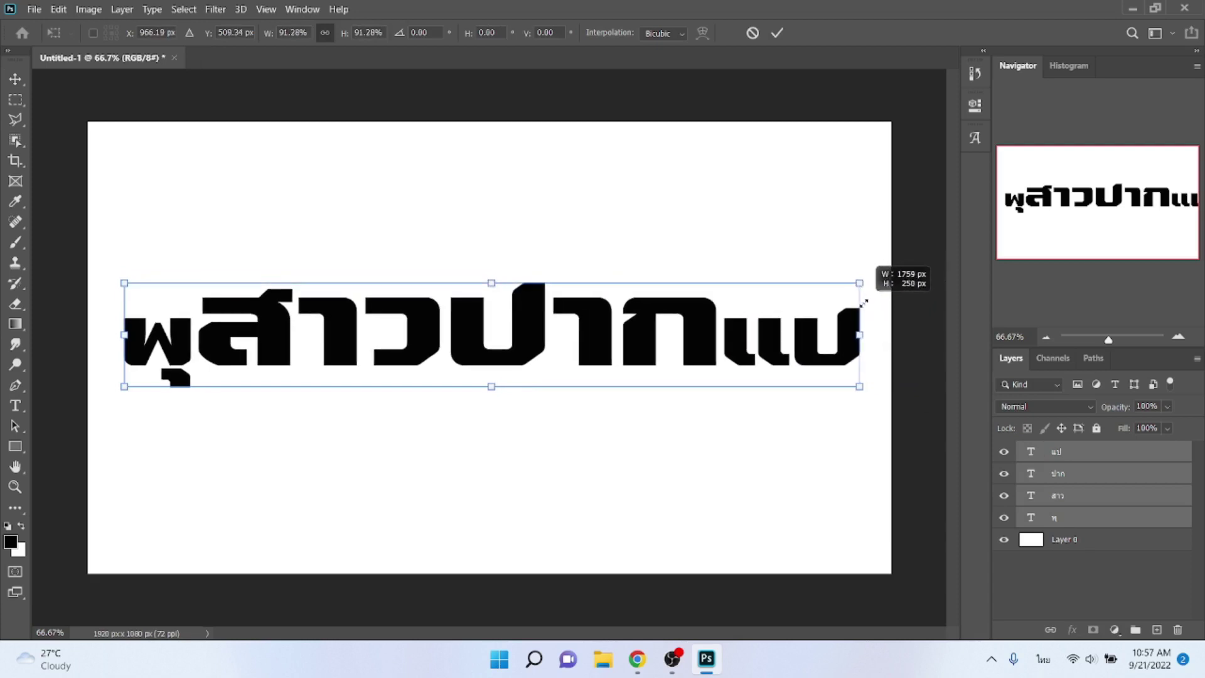
{"action": "key", "text": "Return"}
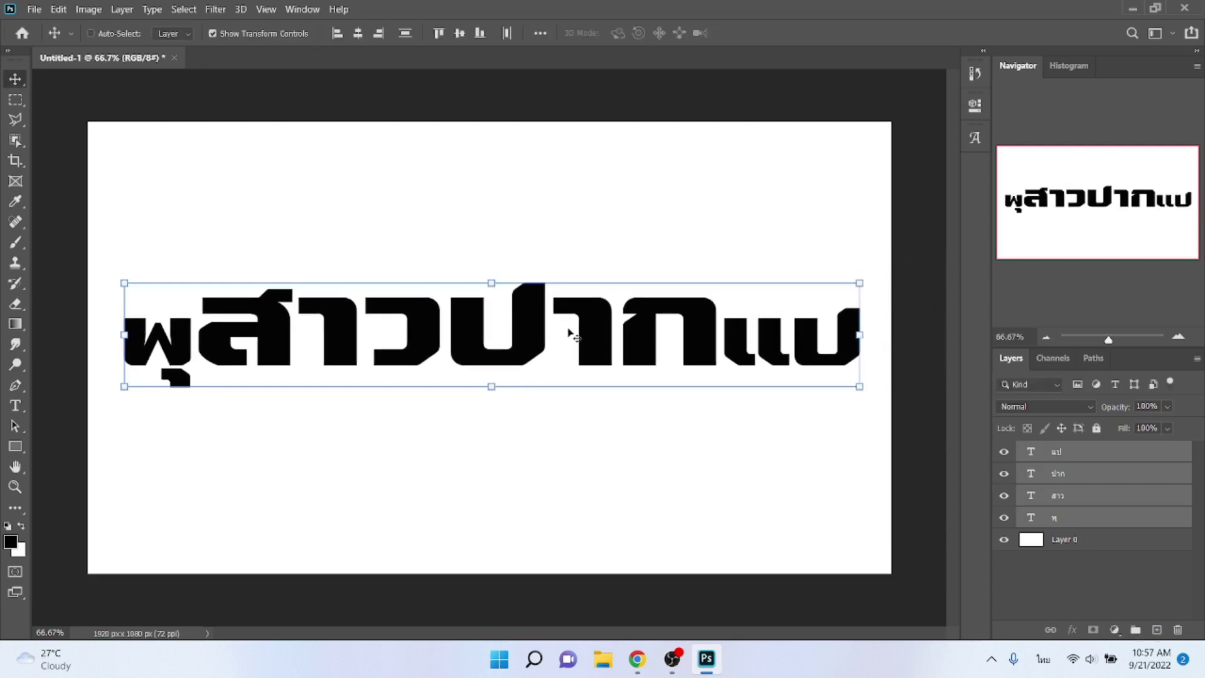
{"action": "left_click_drag", "start_coordinate": [570, 336], "coordinate": [568, 342]}
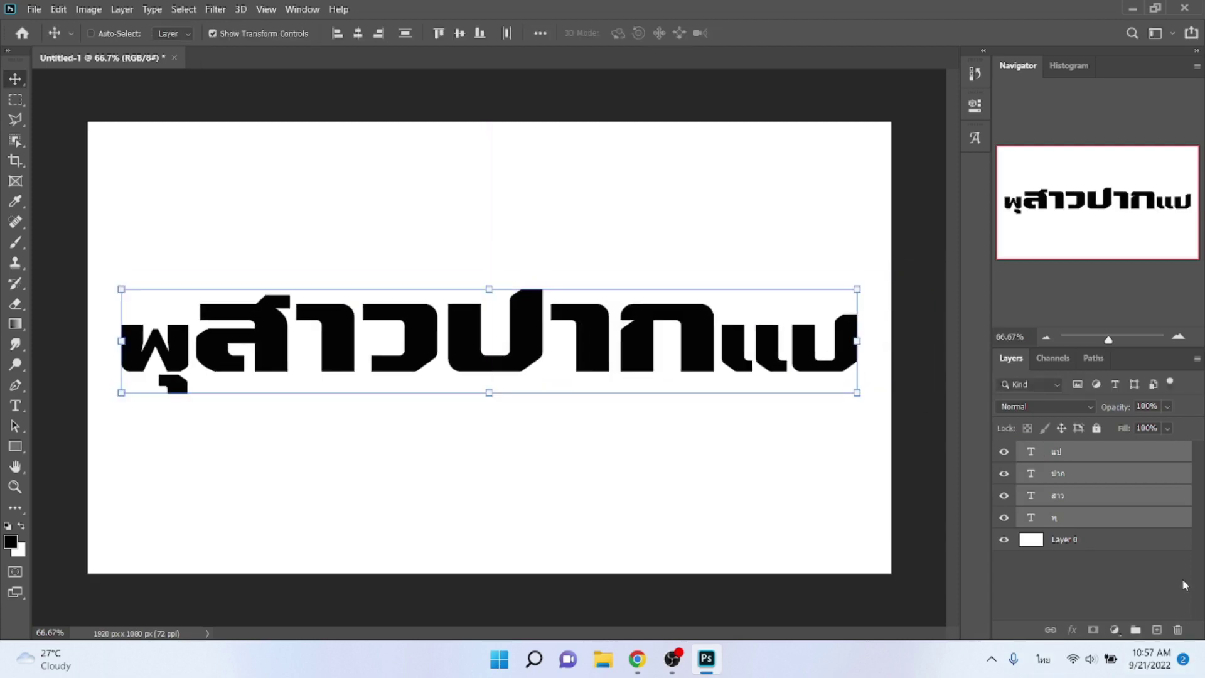
{"action": "left_click", "coordinate": [1147, 579]}
{"action": "left_click", "coordinate": [1072, 518]}
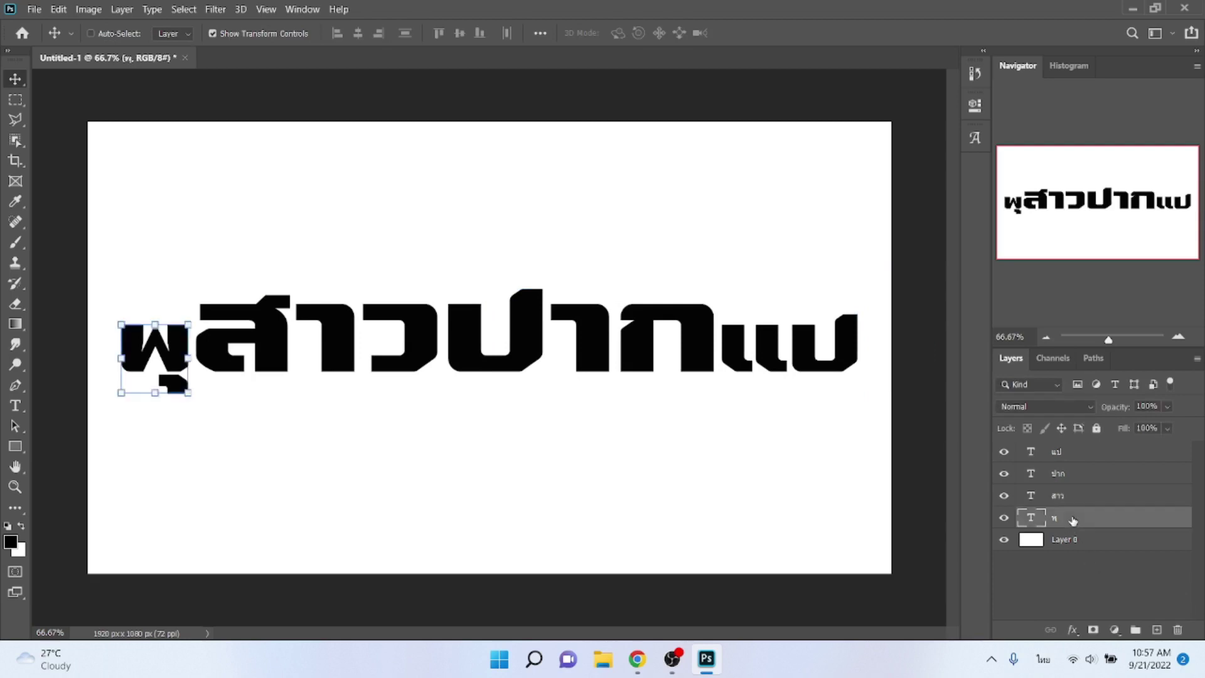
Give พู and สาว a 10 px black outside stroke and an orange colour overlay.
{"action": "left_click", "coordinate": [1073, 629]}
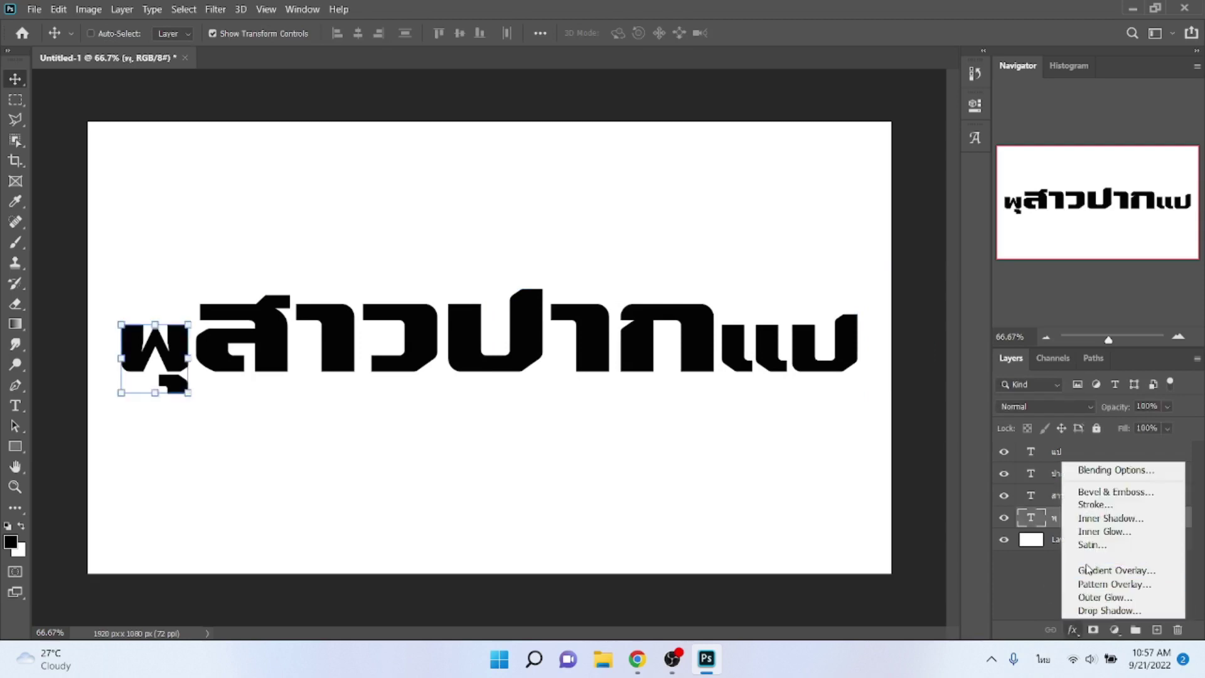
{"action": "left_click", "coordinate": [1082, 507]}
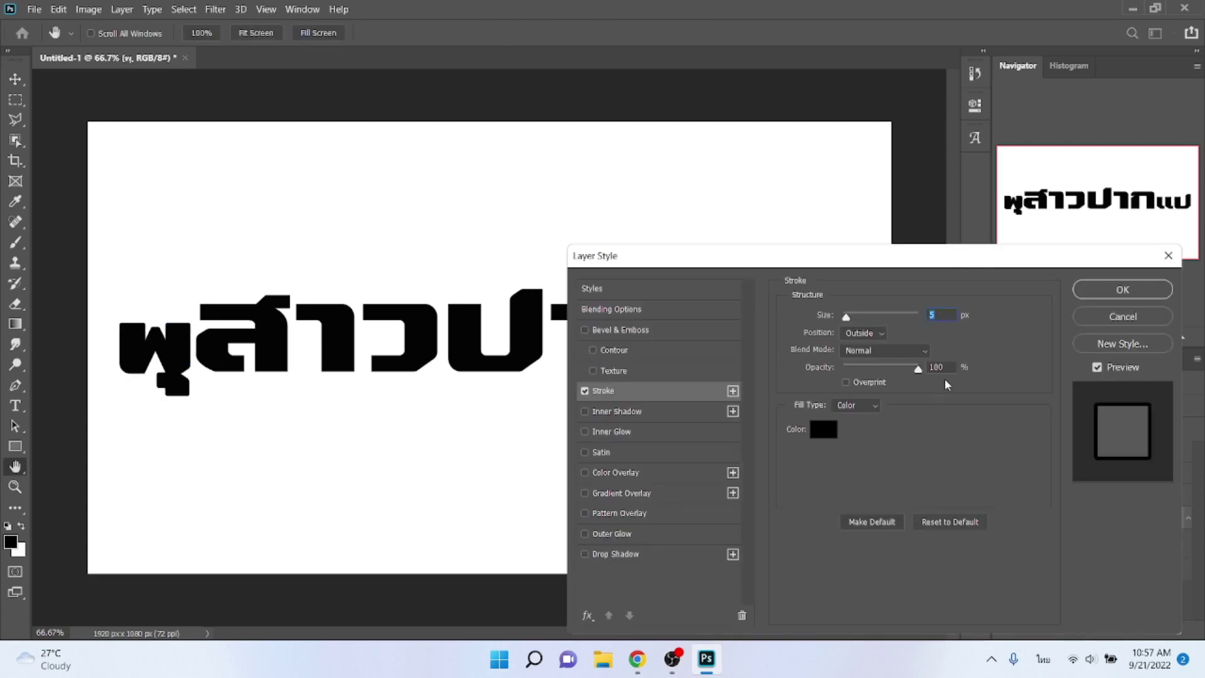
{"action": "type", "text": "10"}
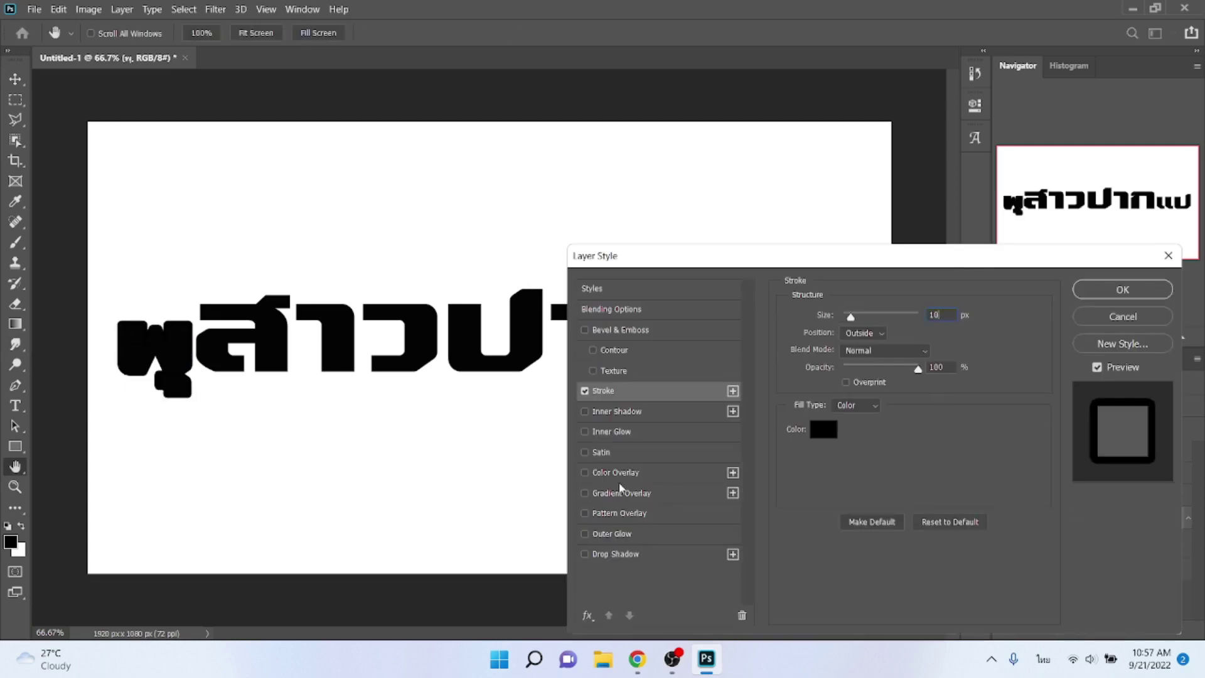
{"action": "left_click", "coordinate": [617, 473]}
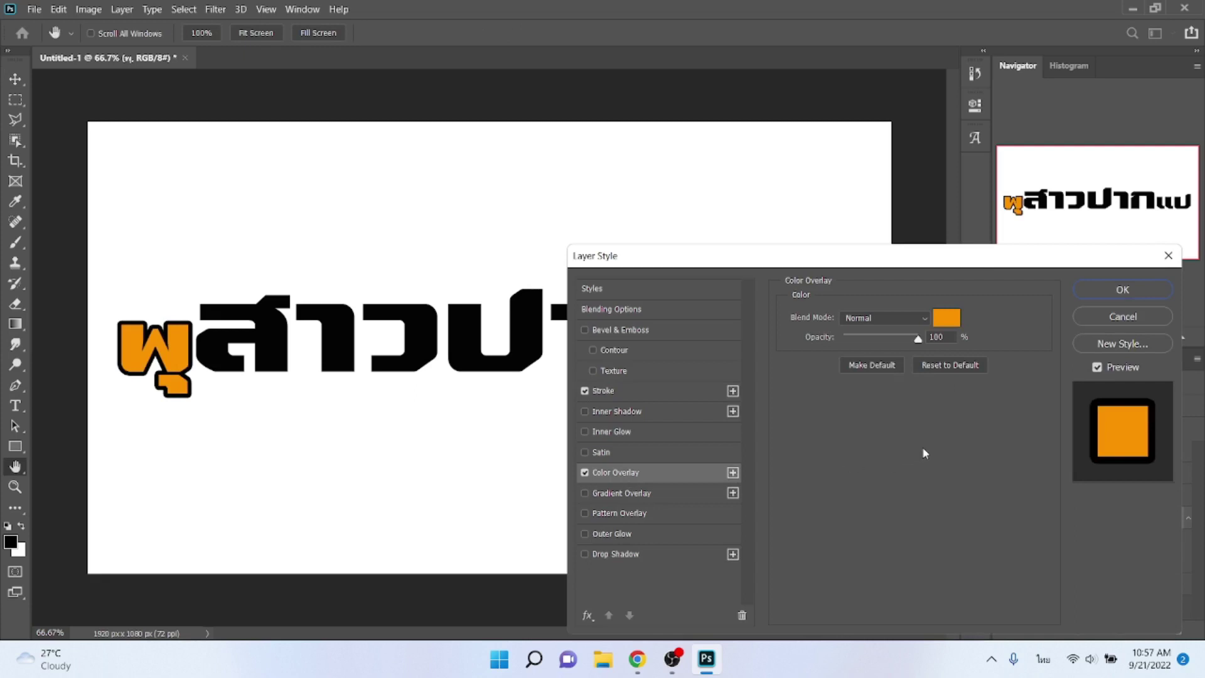
{"action": "key", "text": "Return"}
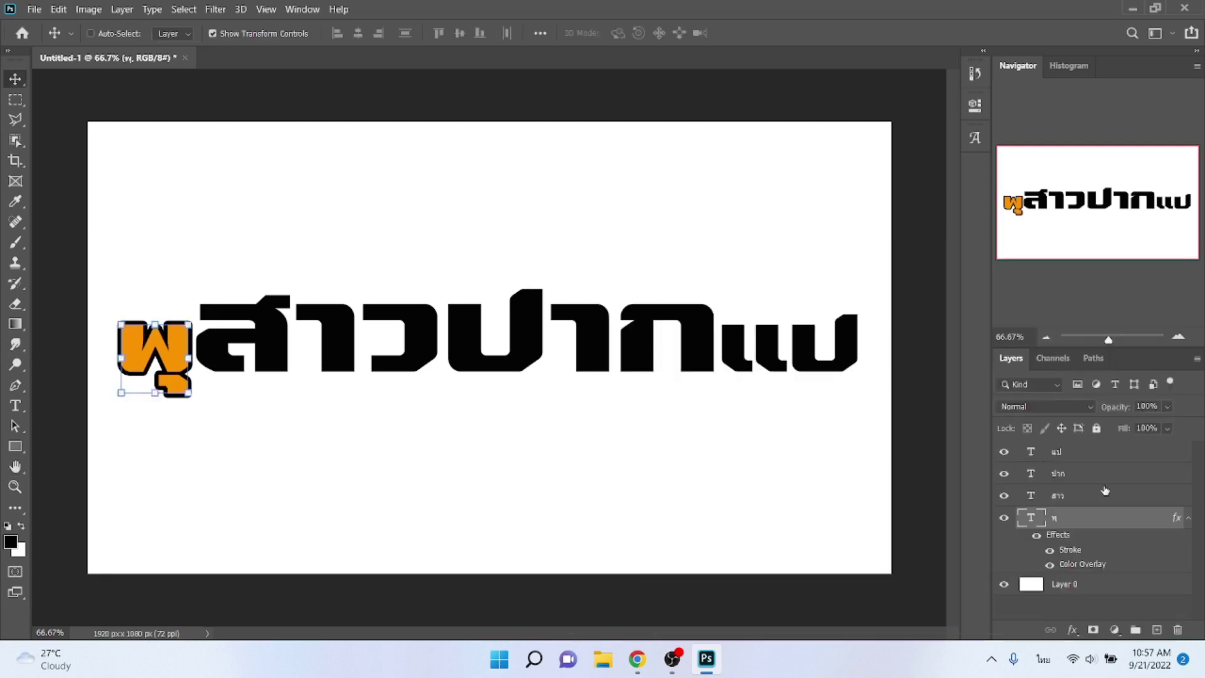
{"action": "left_click", "coordinate": [1093, 504]}
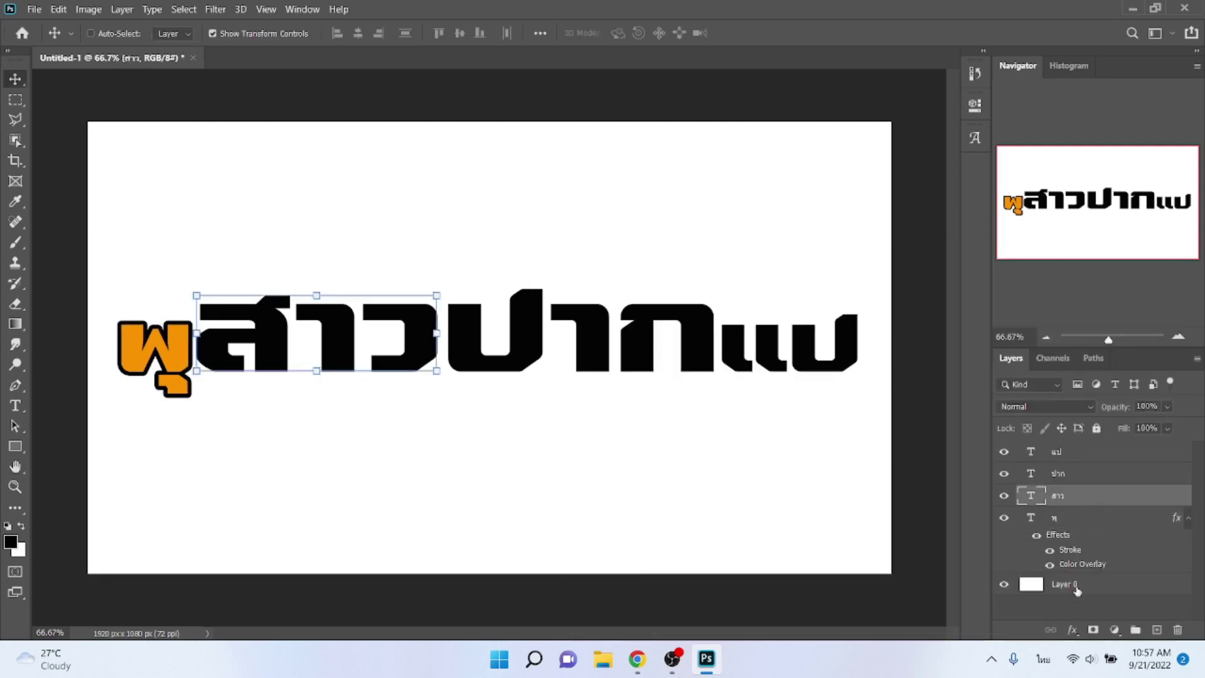
{"action": "left_click", "coordinate": [1073, 629]}
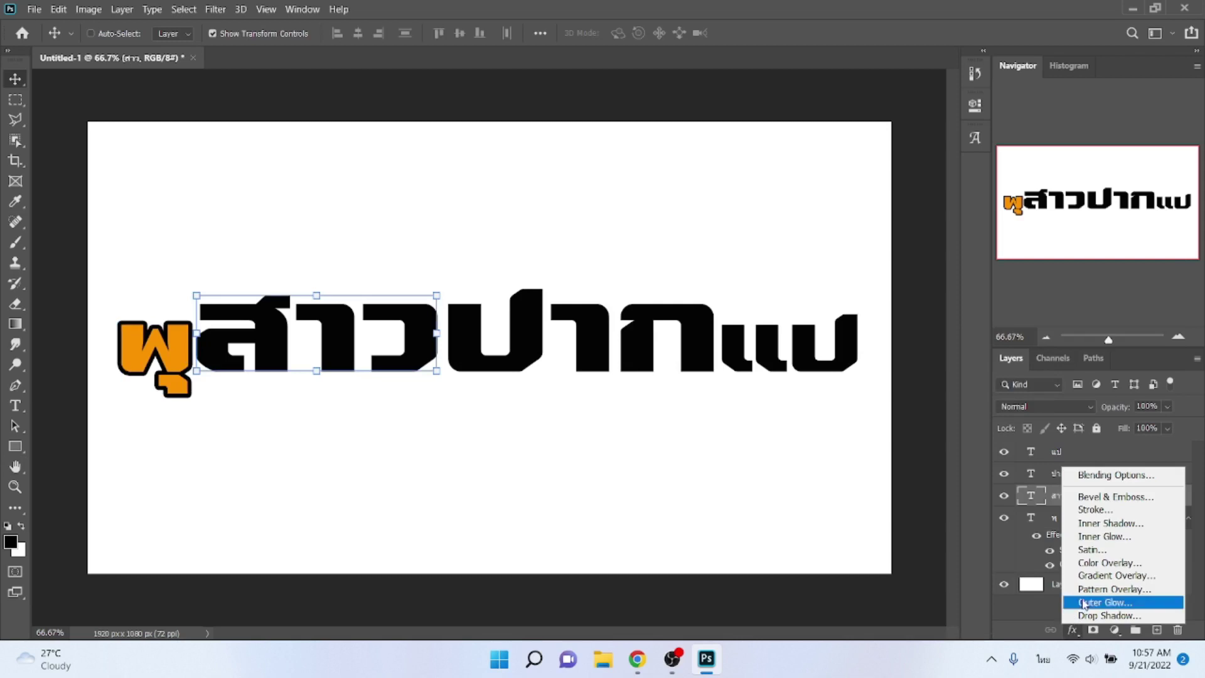
{"action": "left_click", "coordinate": [1096, 509]}
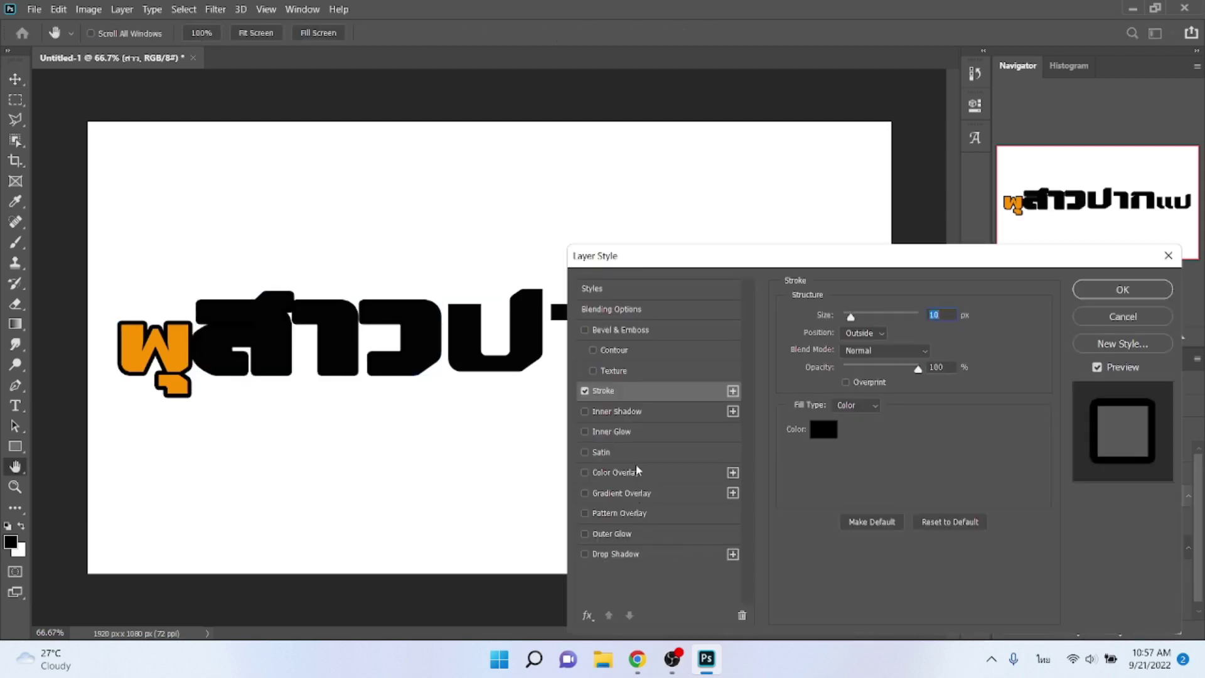
{"action": "left_click", "coordinate": [638, 474]}
{"action": "key", "text": "Return"}
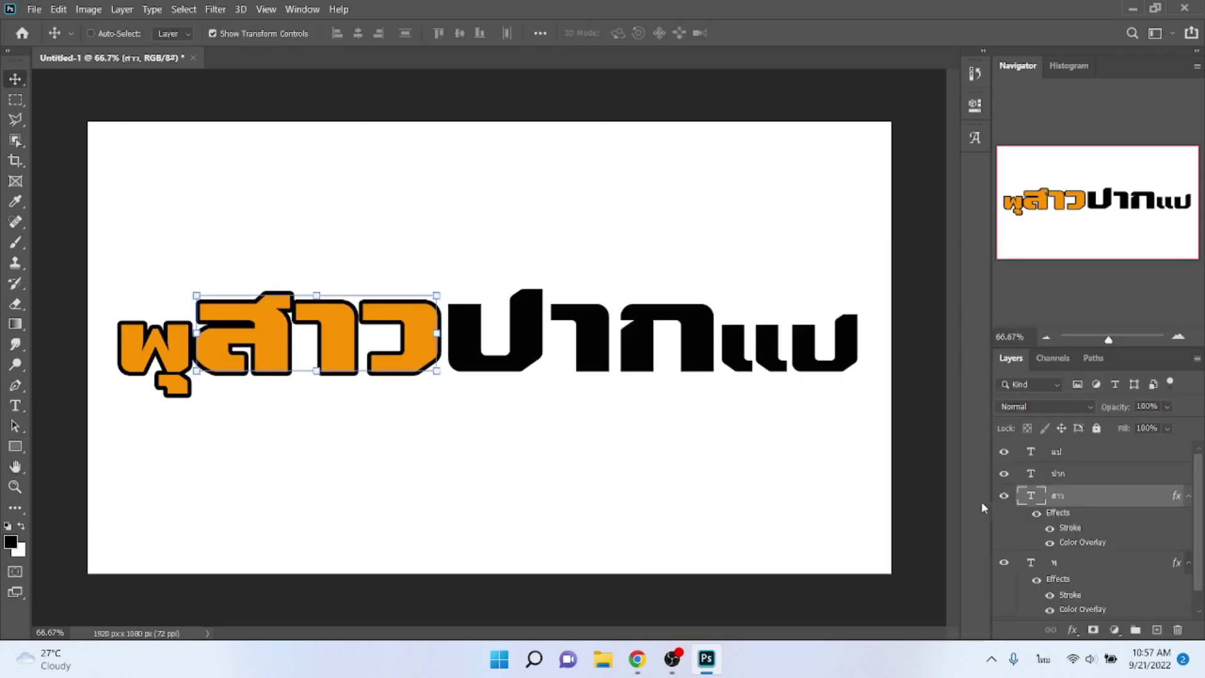
Give ปาก the black stroke and a yellow colour overlay.
{"action": "left_click", "coordinate": [1089, 475]}
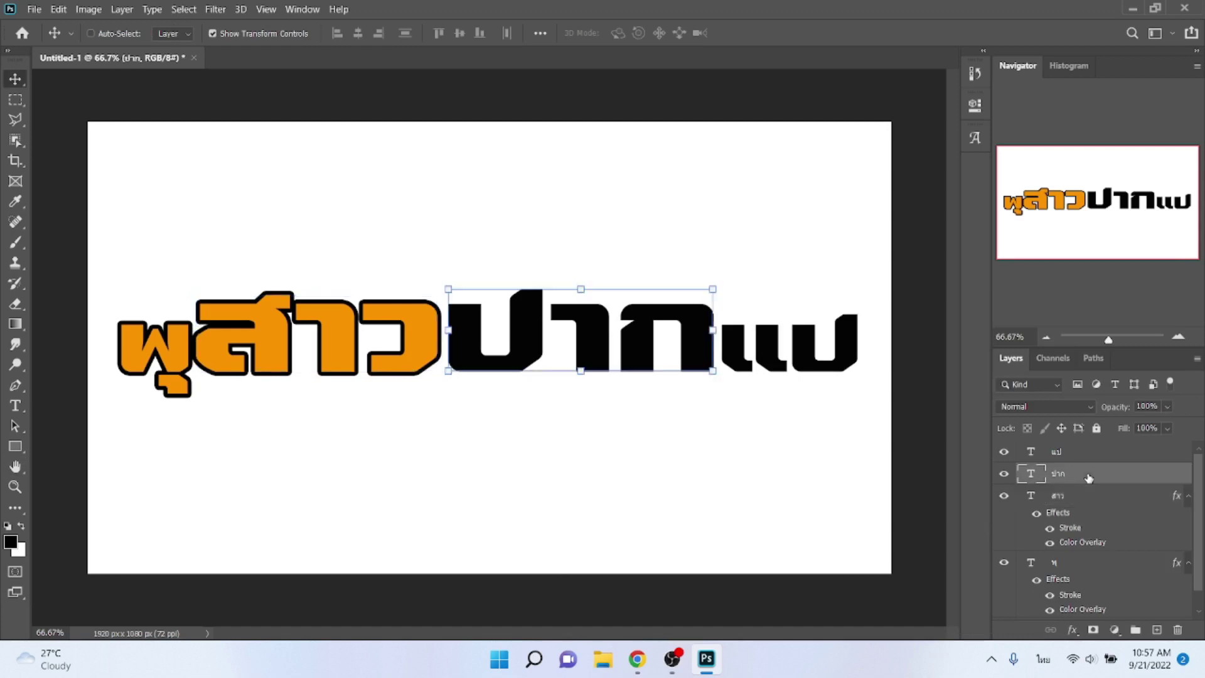
{"action": "left_click", "coordinate": [1067, 630]}
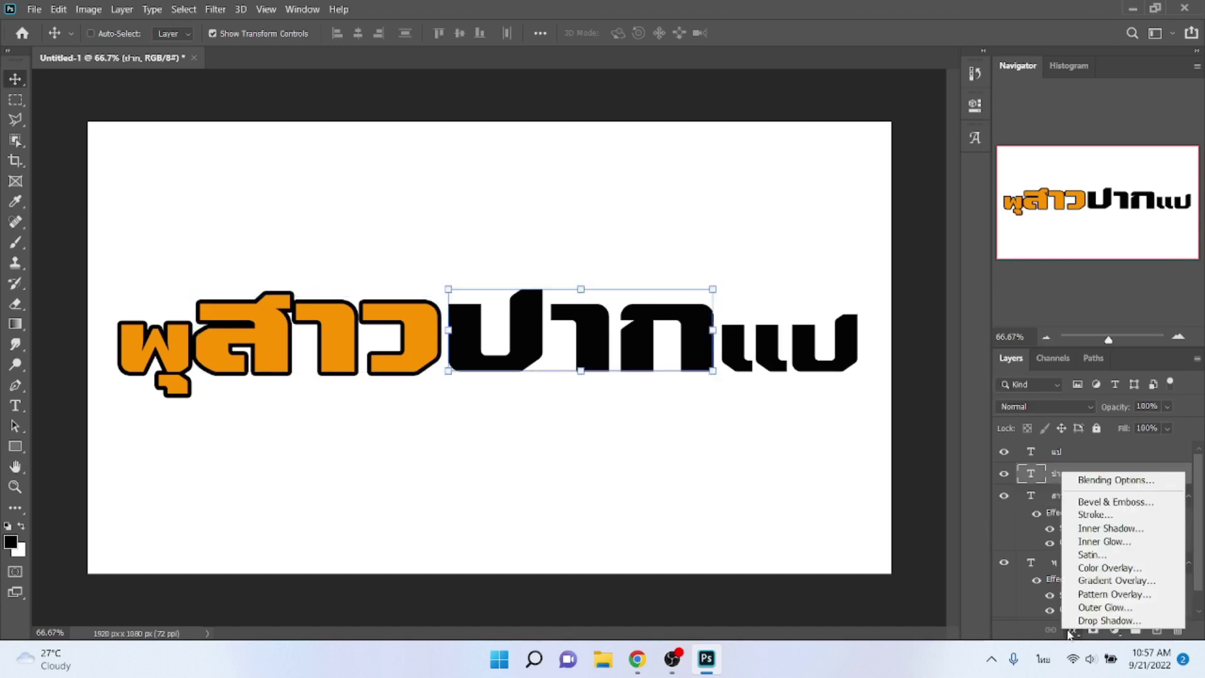
{"action": "left_click", "coordinate": [1093, 515]}
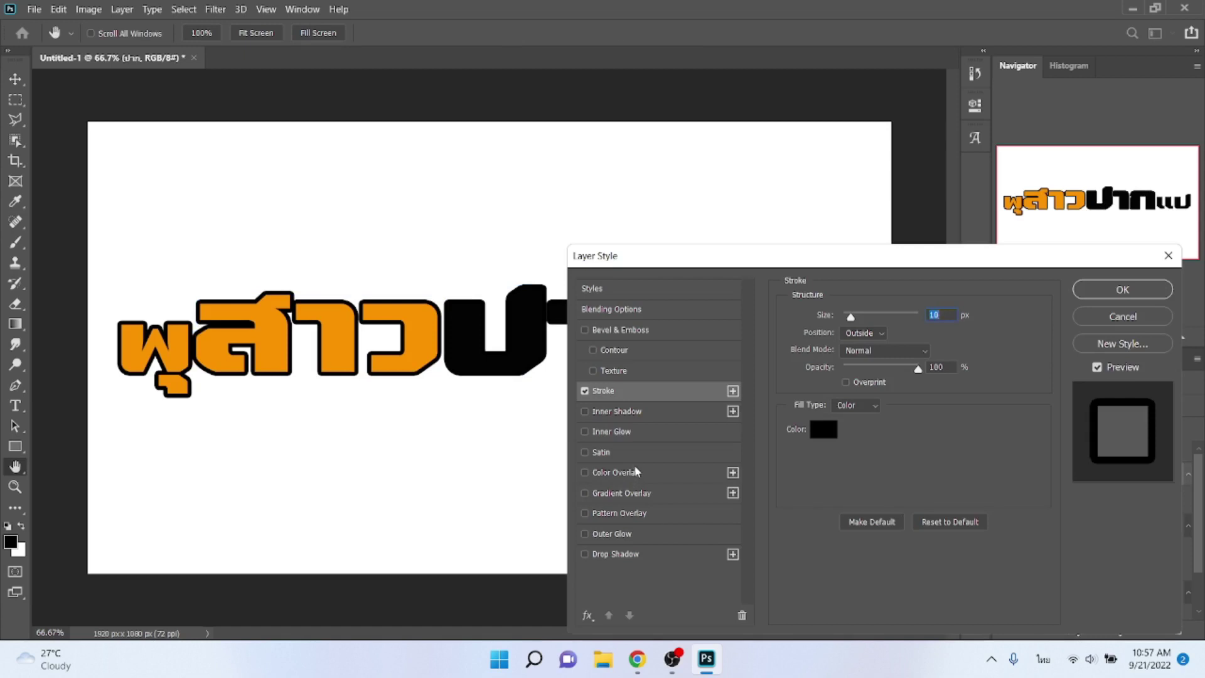
{"action": "left_click", "coordinate": [636, 471]}
{"action": "left_click", "coordinate": [954, 315]}
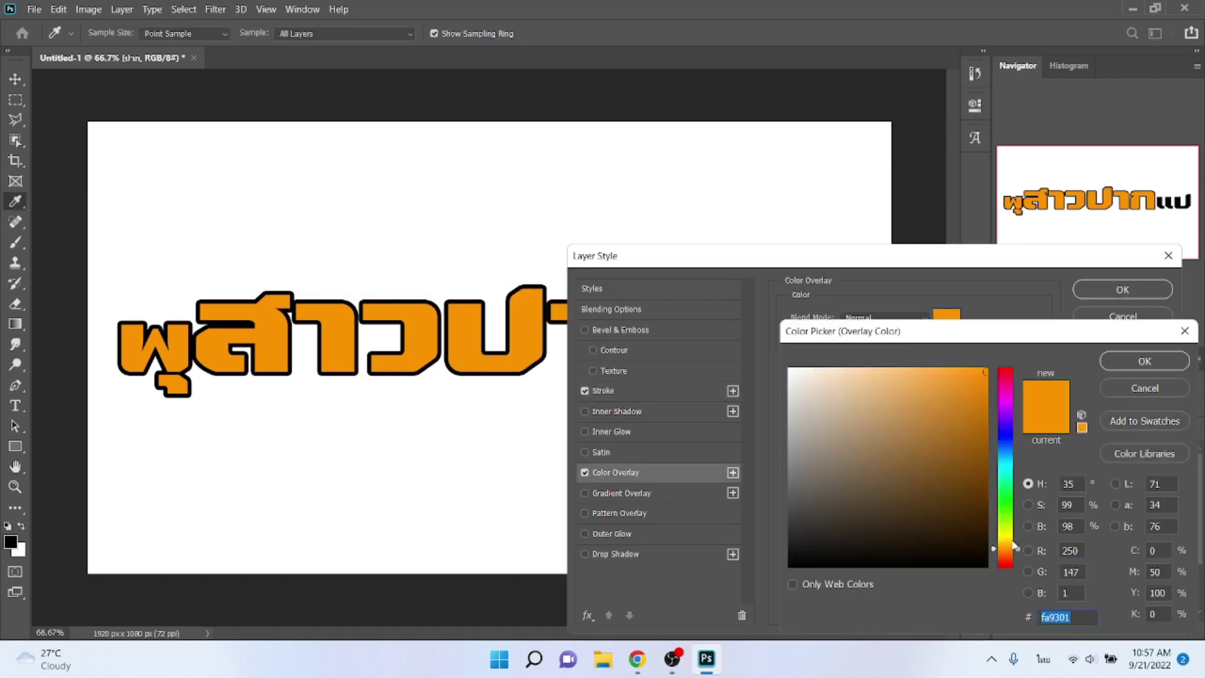
{"action": "left_click_drag", "start_coordinate": [1012, 544], "coordinate": [1005, 535]}
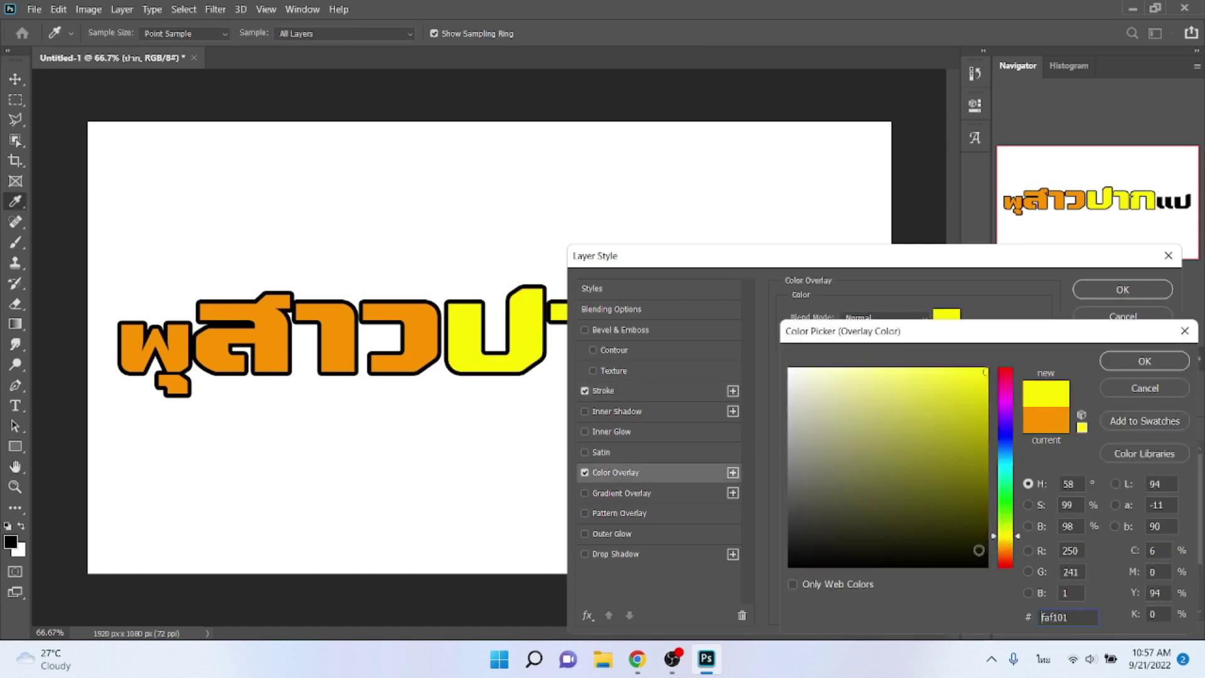
{"action": "key", "text": "Return"}
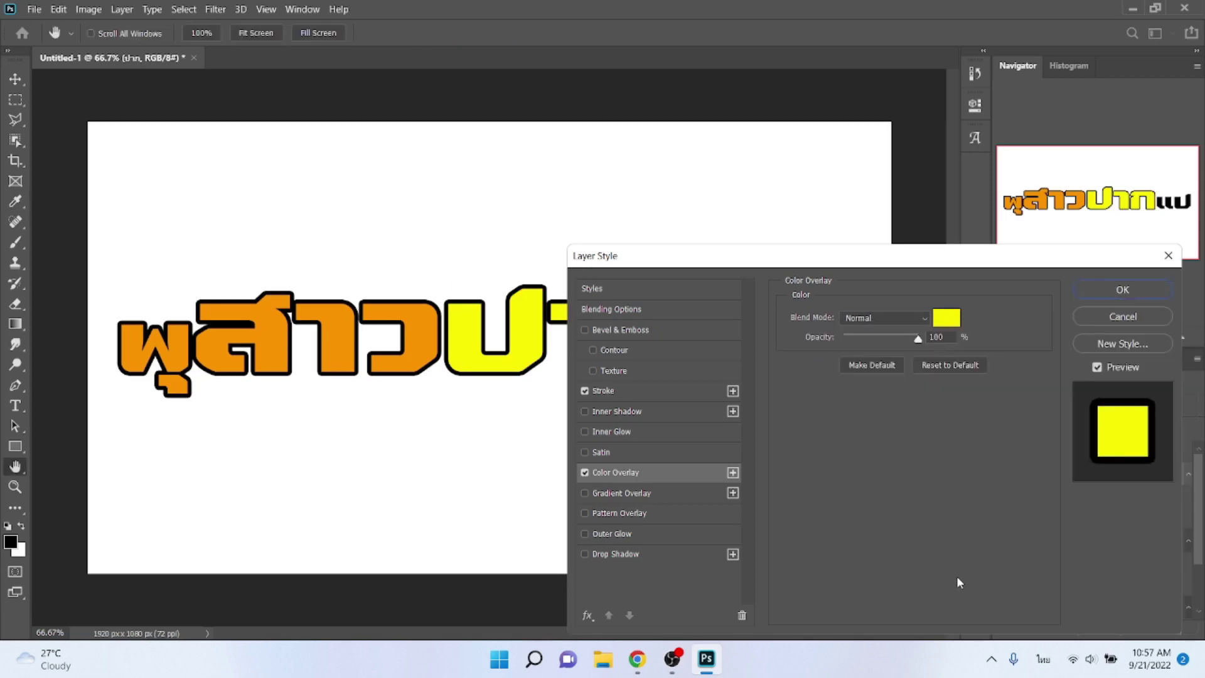
{"action": "key", "text": "Return"}
Give แป the black stroke and the yellow colour overlay.
{"action": "left_click", "coordinate": [1066, 458]}
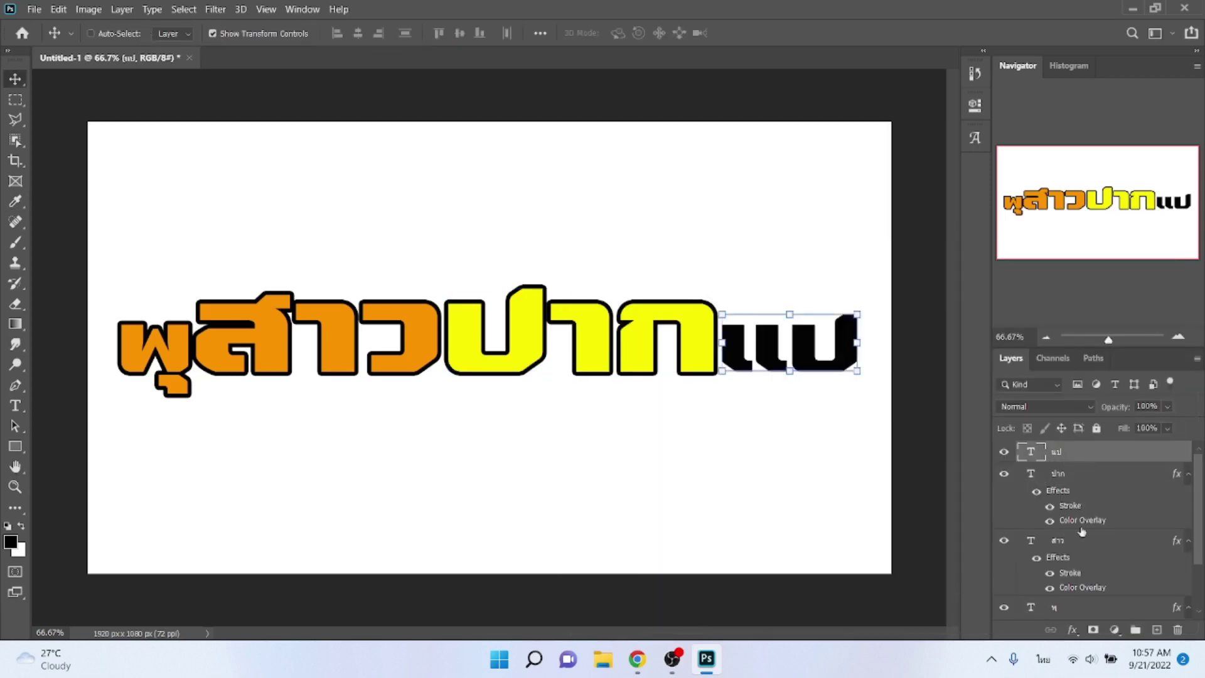
{"action": "left_click", "coordinate": [1074, 632]}
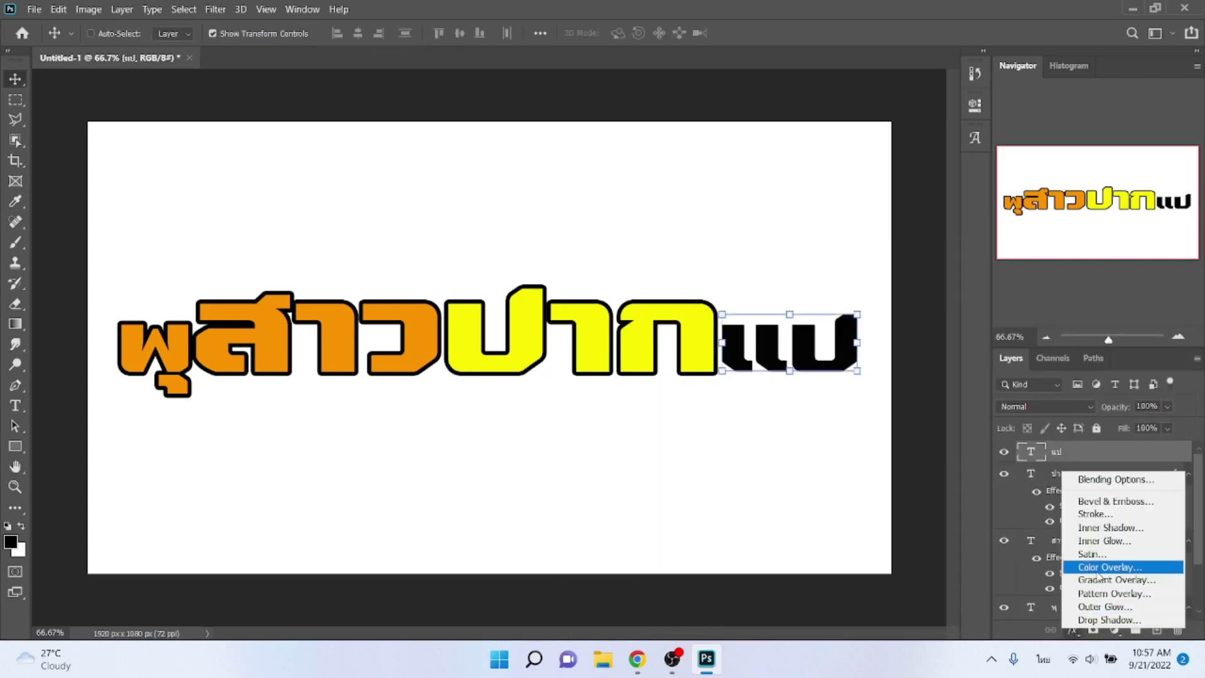
{"action": "left_click", "coordinate": [1101, 515]}
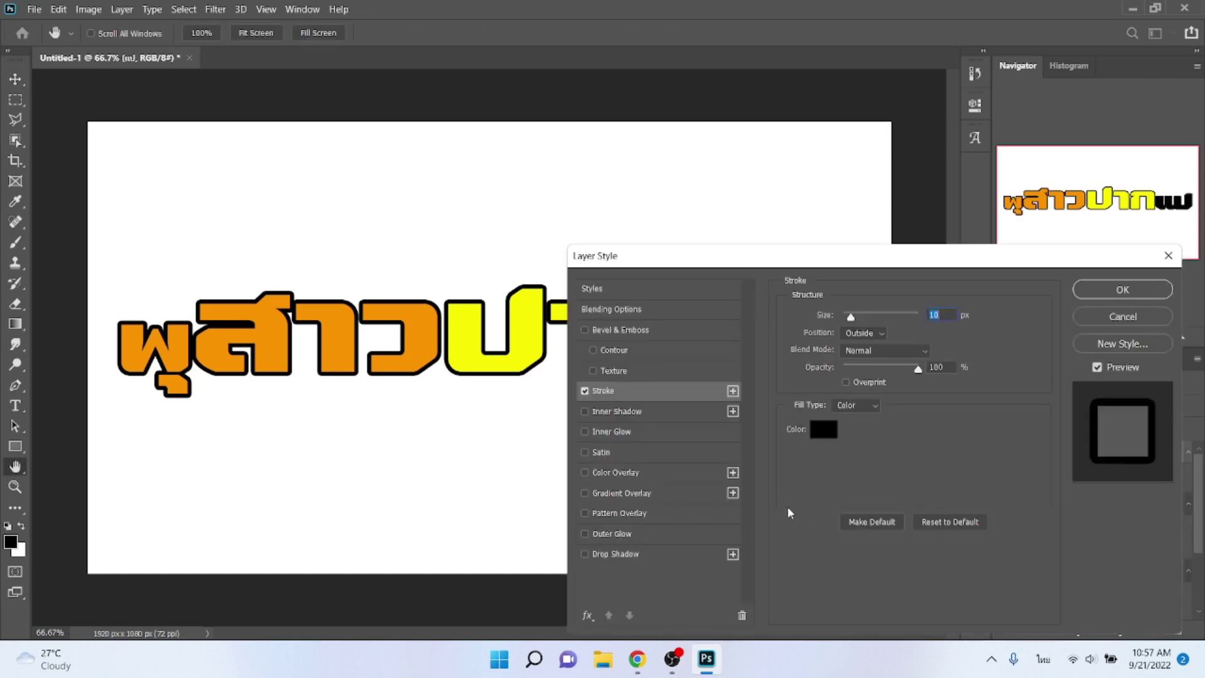
{"action": "left_click", "coordinate": [675, 474]}
{"action": "key", "text": "Return"}
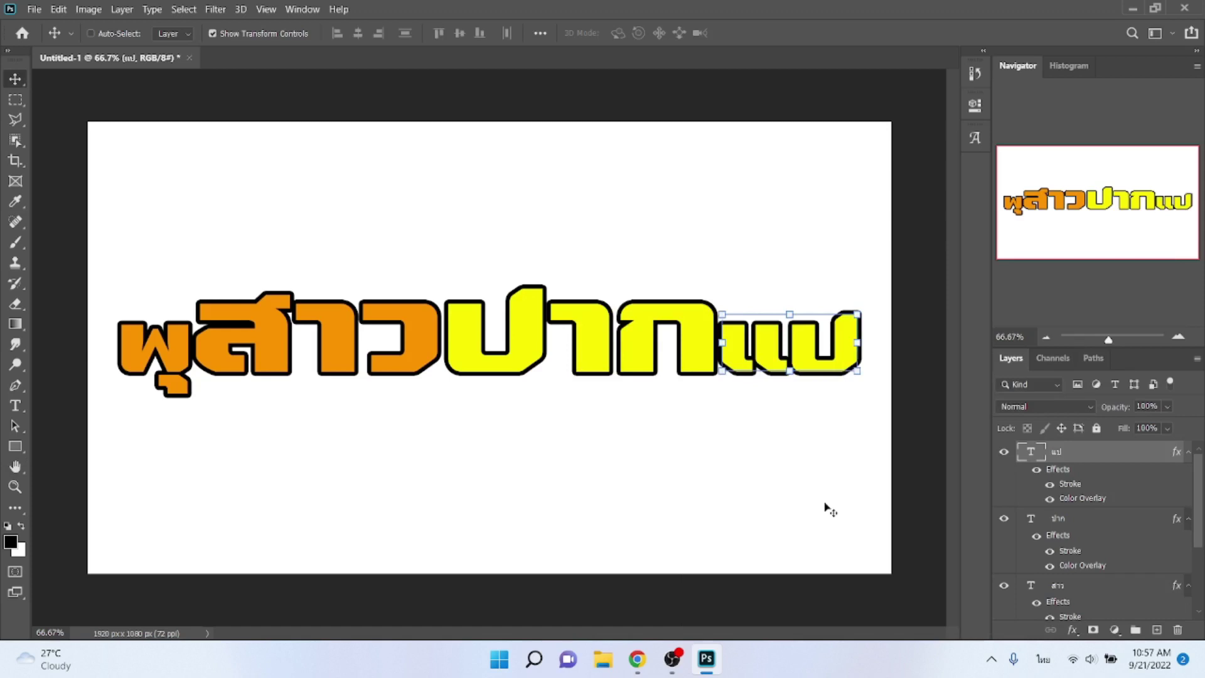
Duplicate the four styled text layers and nudge the copies slightly downward.
{"action": "scroll", "coordinate": [1077, 553], "scroll_direction": "down", "scroll_amount": 2}
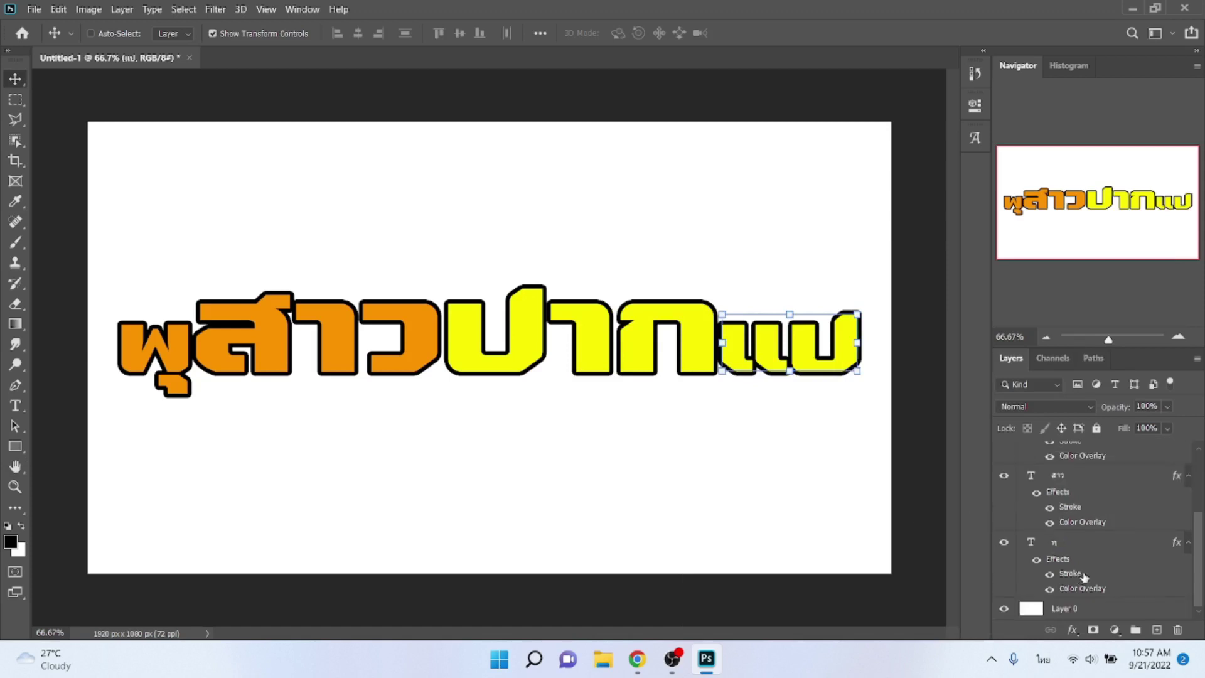
{"action": "left_click", "coordinate": [1078, 541], "text": "shift"}
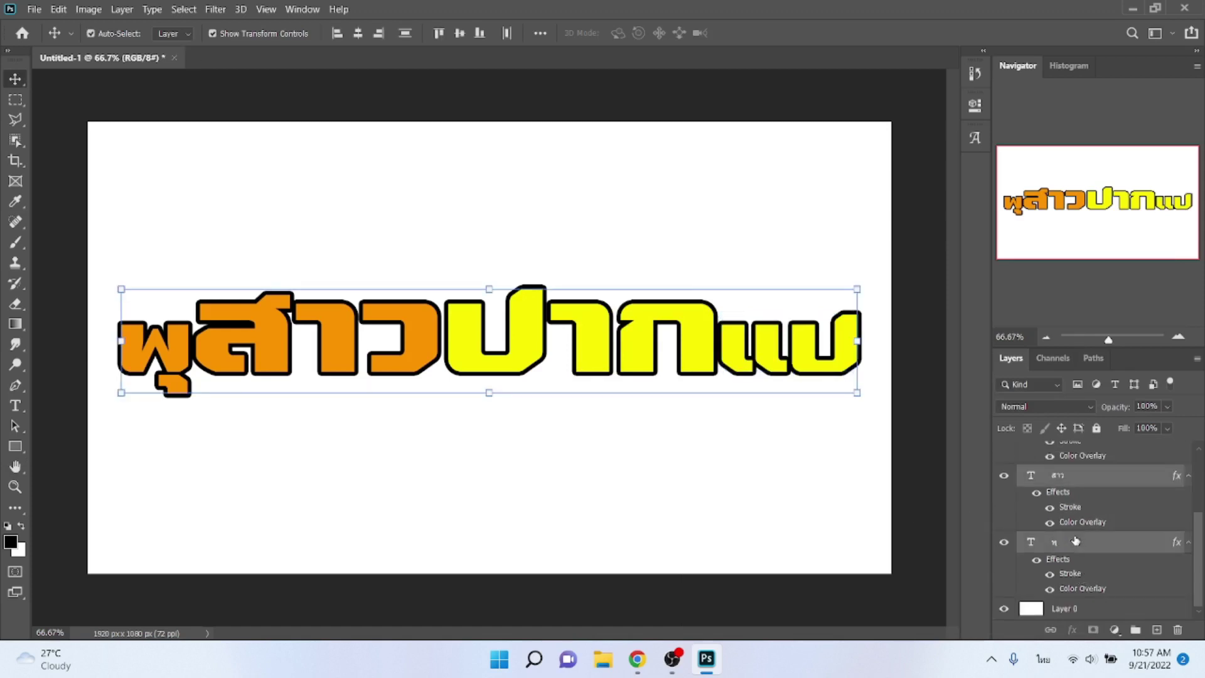
{"action": "key", "text": "ctrl+j"}
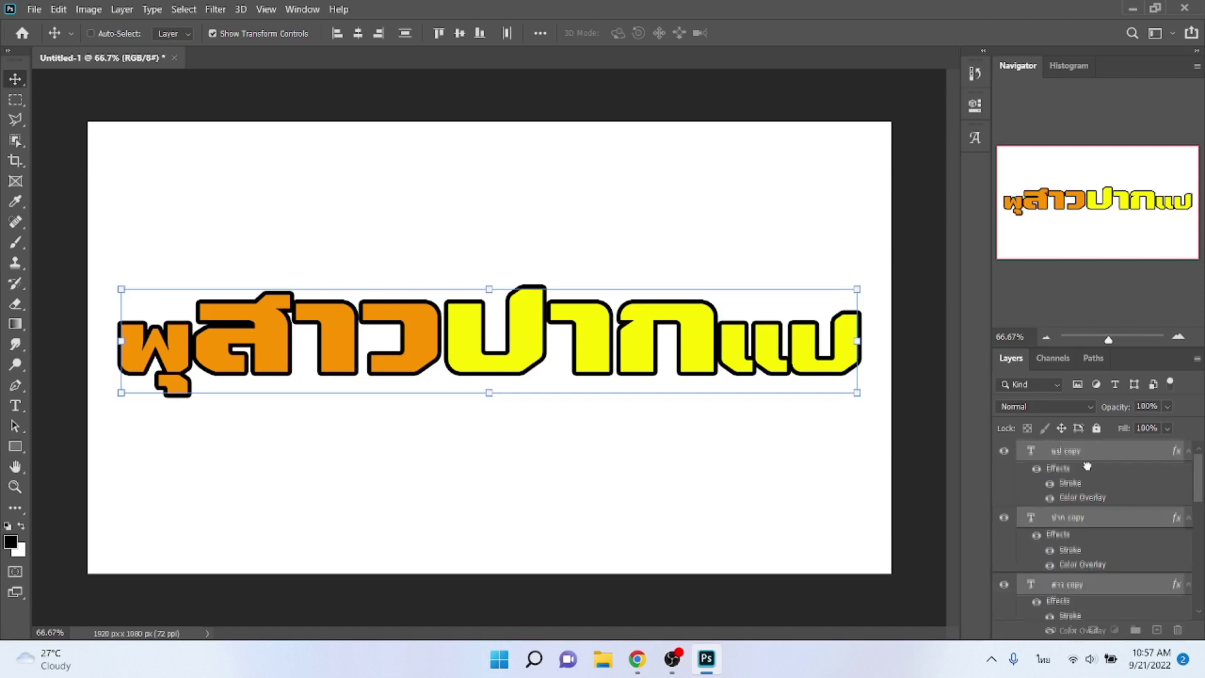
{"action": "scroll", "coordinate": [1090, 458], "scroll_direction": "down", "scroll_amount": 1}
{"action": "left_click_drag", "start_coordinate": [1116, 673], "coordinate": [1121, 653]}
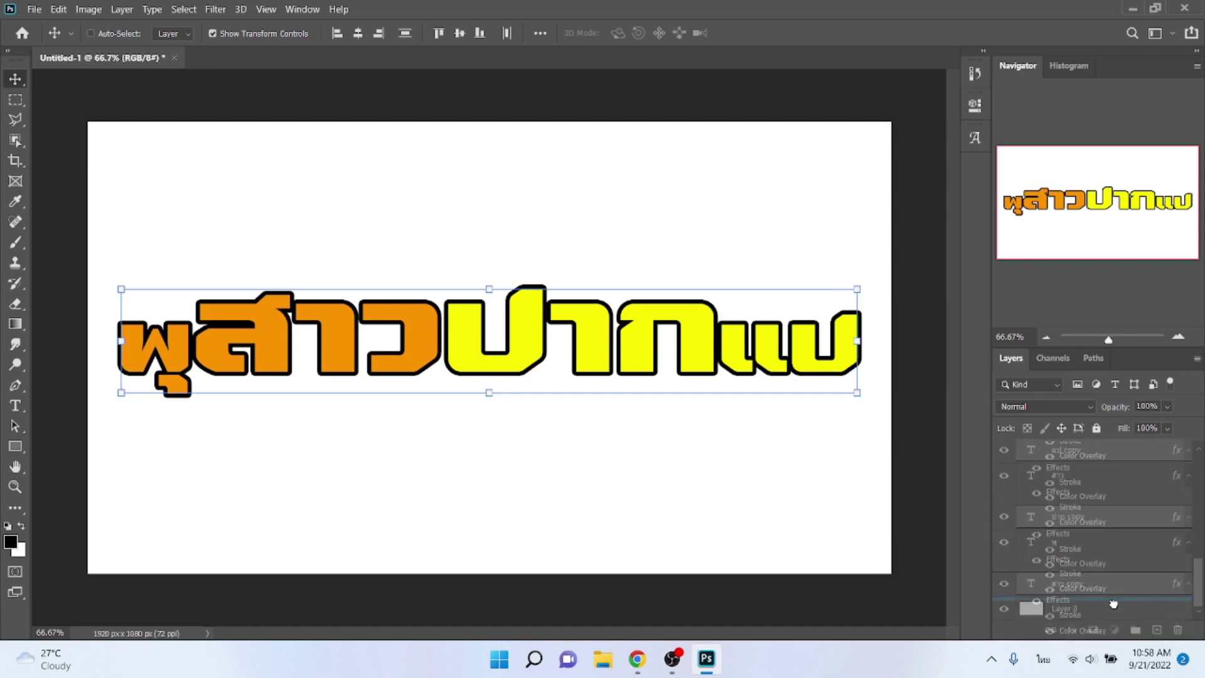
{"action": "left_click_drag", "start_coordinate": [1120, 634], "coordinate": [1115, 608]}
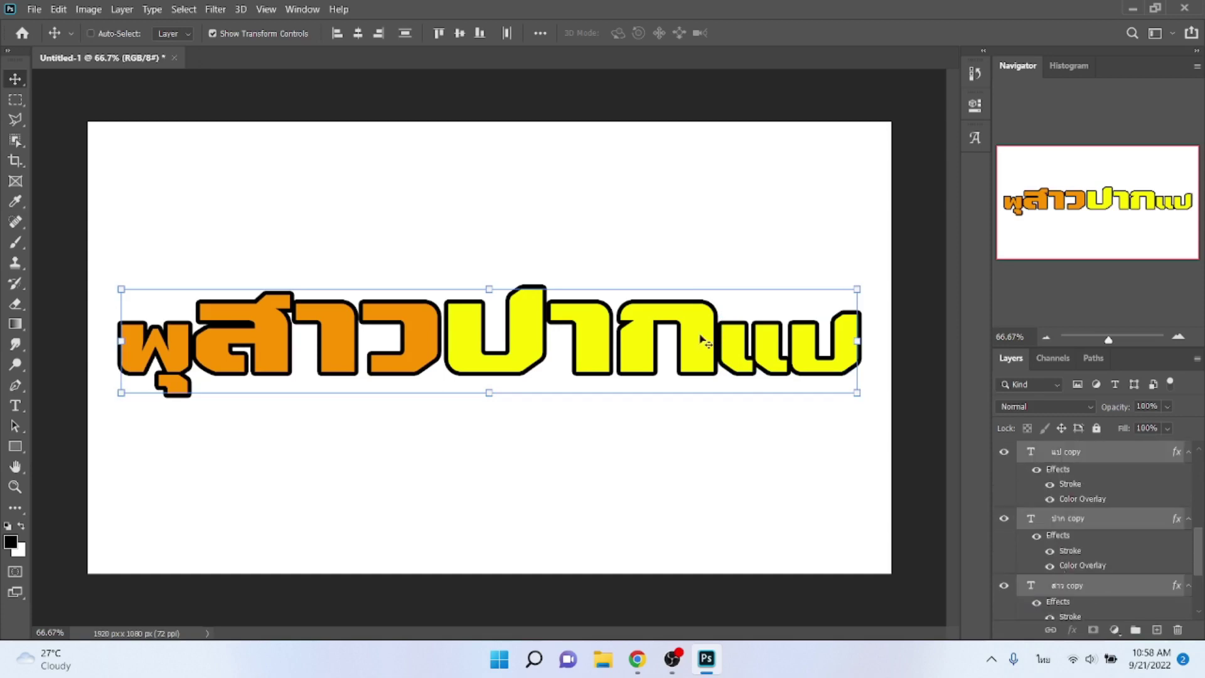
{"action": "key", "text": "Down"}
{"action": "key", "text": "Down"}
{"action": "key", "text": "Down"}
{"action": "key", "text": "Down"}
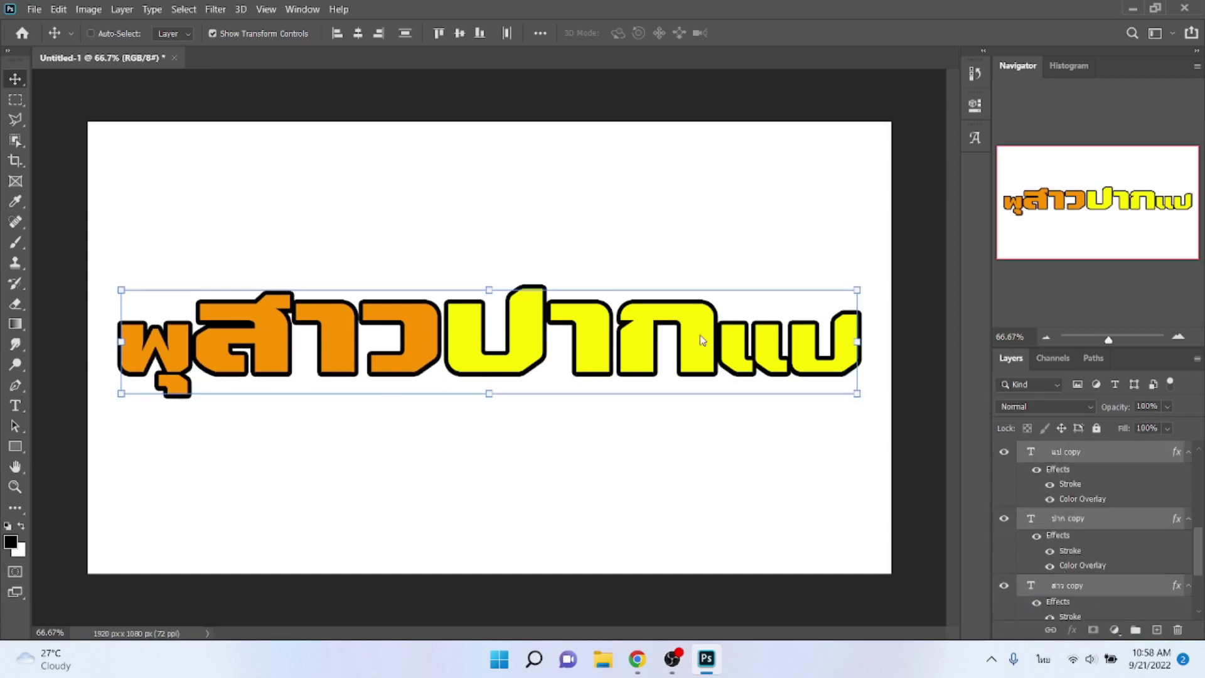
{"action": "key", "text": "Down"}
{"action": "key", "text": "Down"}
{"action": "key", "text": "Down"}
{"action": "key", "text": "Down"}
{"action": "key", "text": "Down"}
{"action": "key", "text": "Down"}
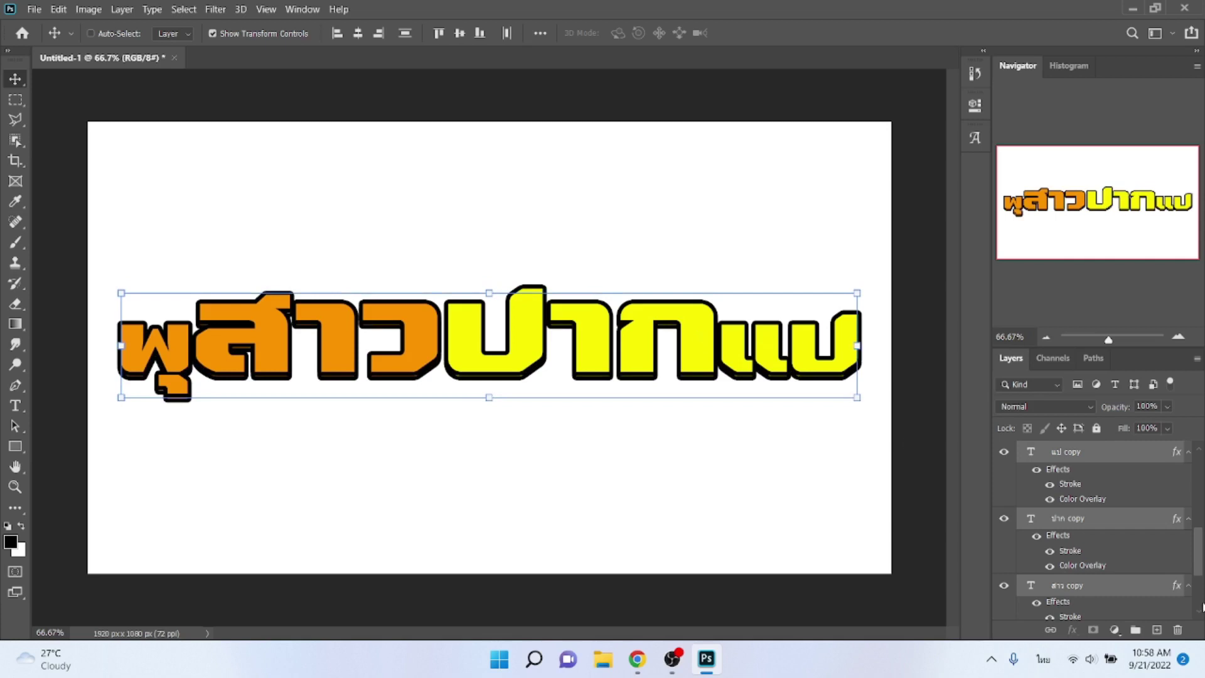
{"action": "scroll", "coordinate": [1119, 578], "scroll_direction": "down", "scroll_amount": 3}
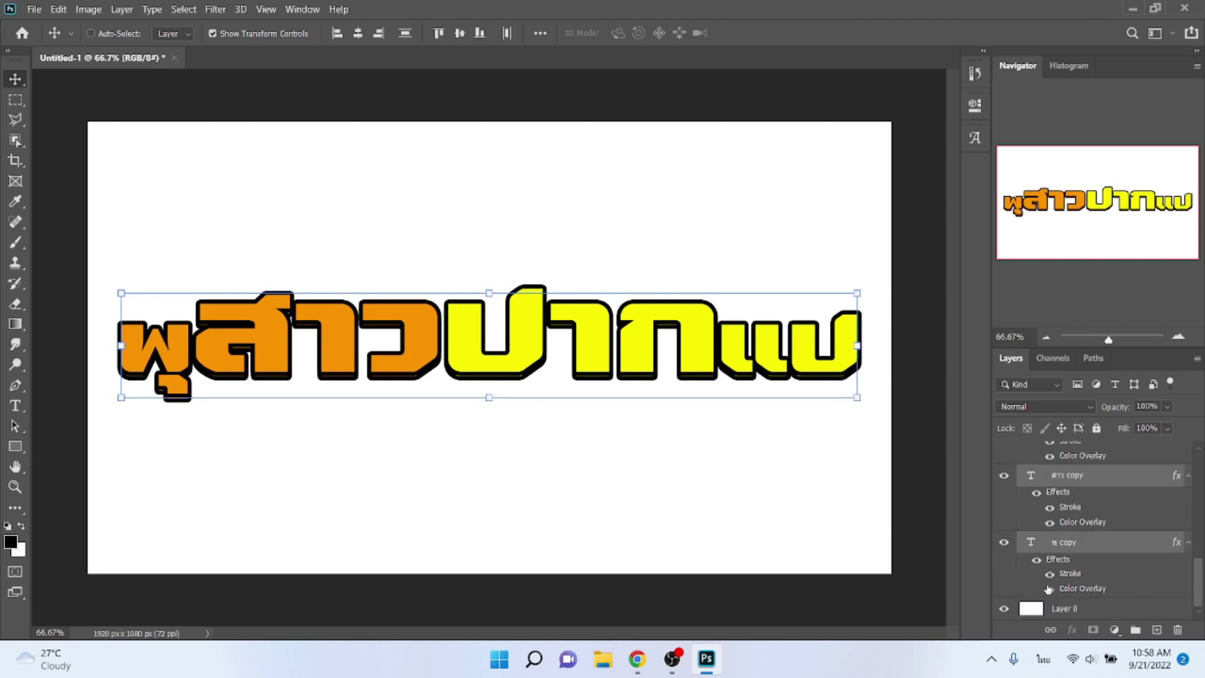
Hide the Color Overlay on each copied syllable layer to form a black shadow.
{"action": "left_click", "coordinate": [1050, 588]}
{"action": "left_click", "coordinate": [1050, 523]}
{"action": "scroll", "coordinate": [1061, 534], "scroll_direction": "up", "scroll_amount": 1}
{"action": "left_click", "coordinate": [1049, 522]}
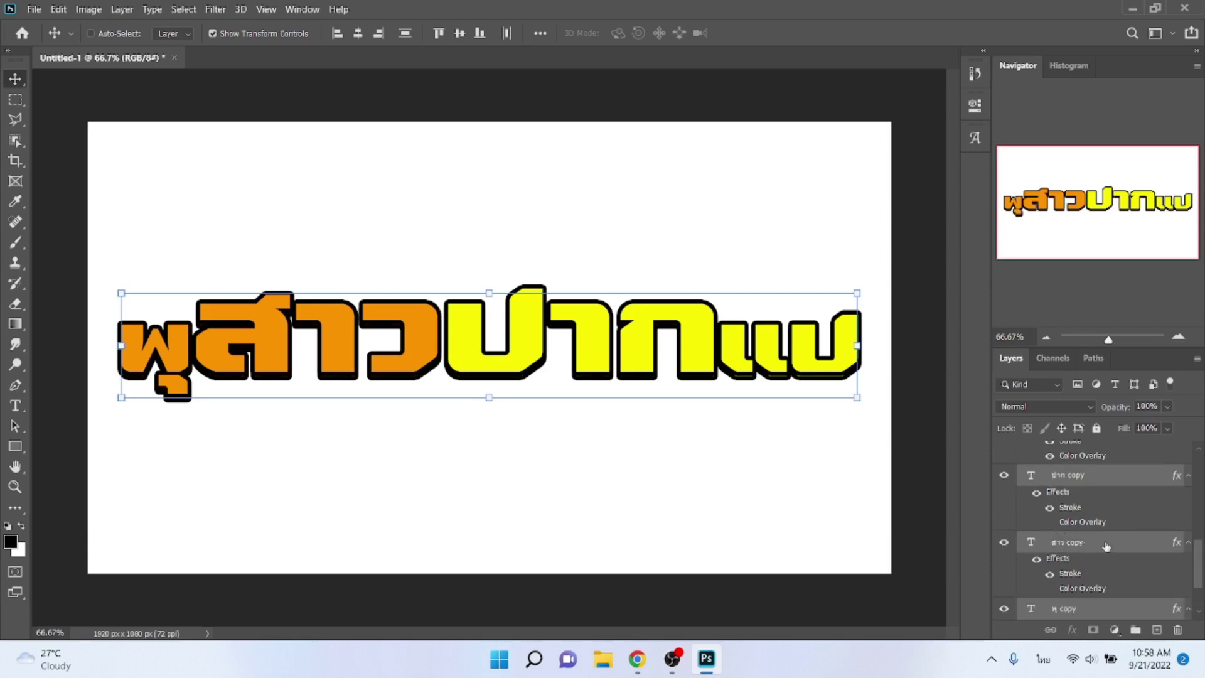
{"action": "scroll", "coordinate": [1105, 550], "scroll_direction": "up", "scroll_amount": 1}
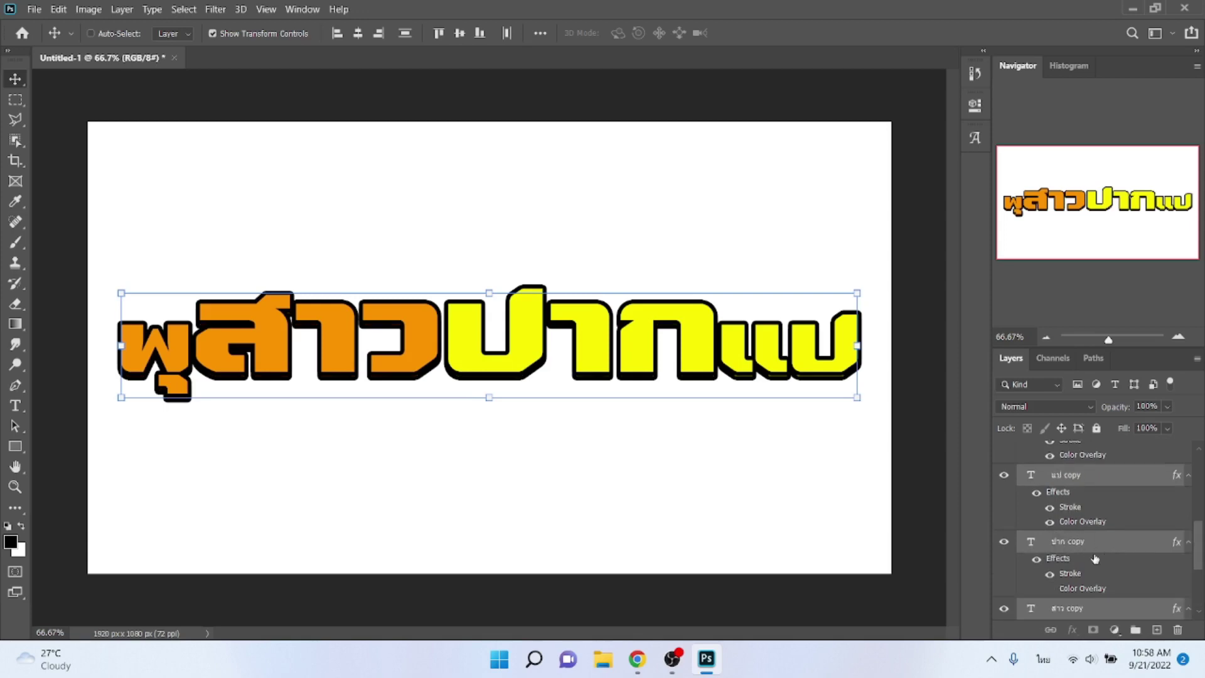
{"action": "left_click", "coordinate": [1051, 523]}
{"action": "scroll", "coordinate": [1149, 578], "scroll_direction": "down", "scroll_amount": 4}
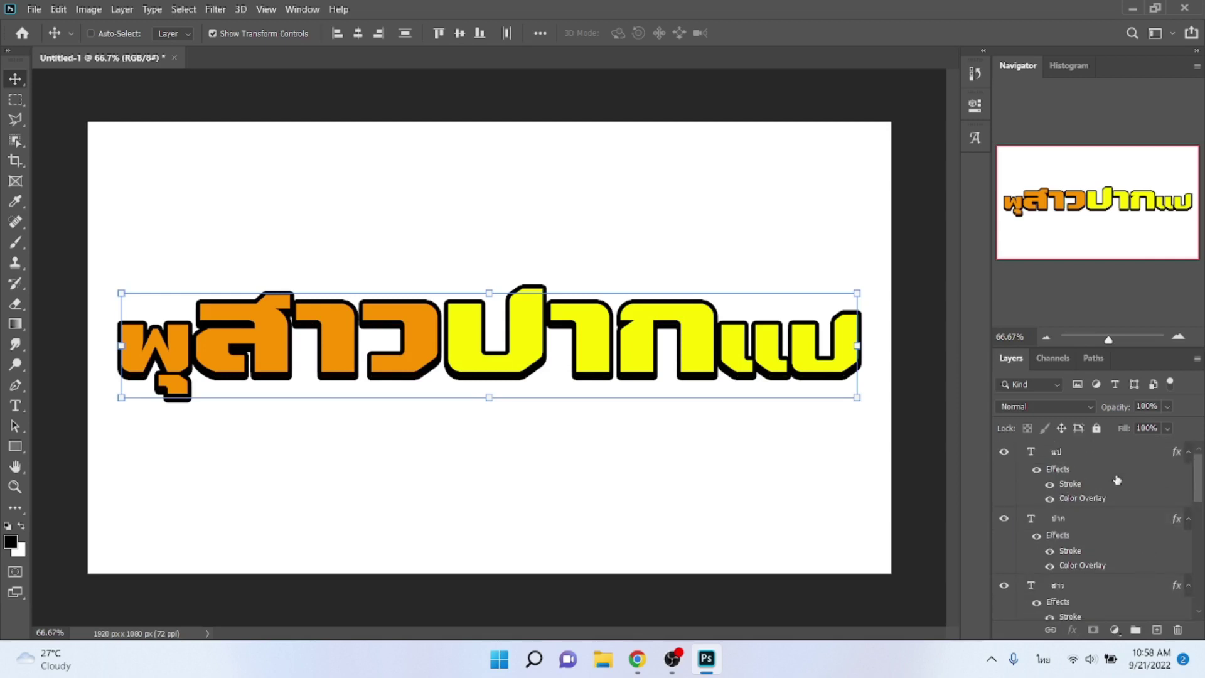
Draw a black rectangle over the headline's lower half and rasterize it as Rectangle 1.
{"action": "left_click", "coordinate": [1110, 453]}
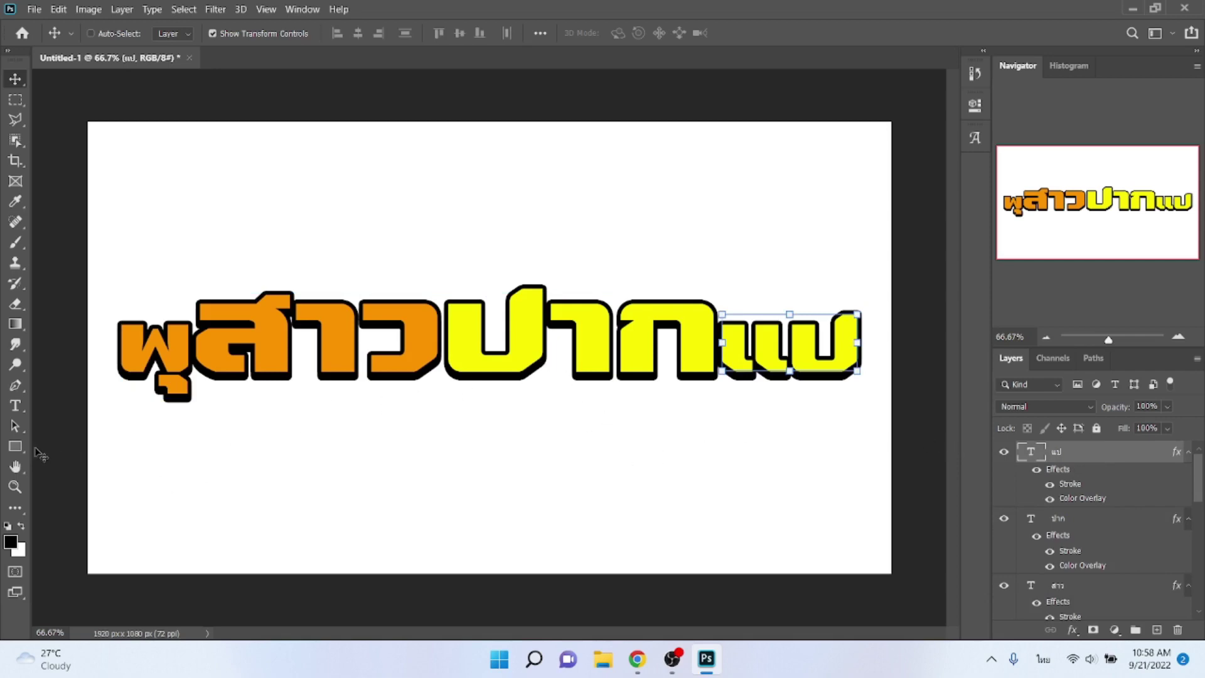
{"action": "left_click", "coordinate": [14, 447]}
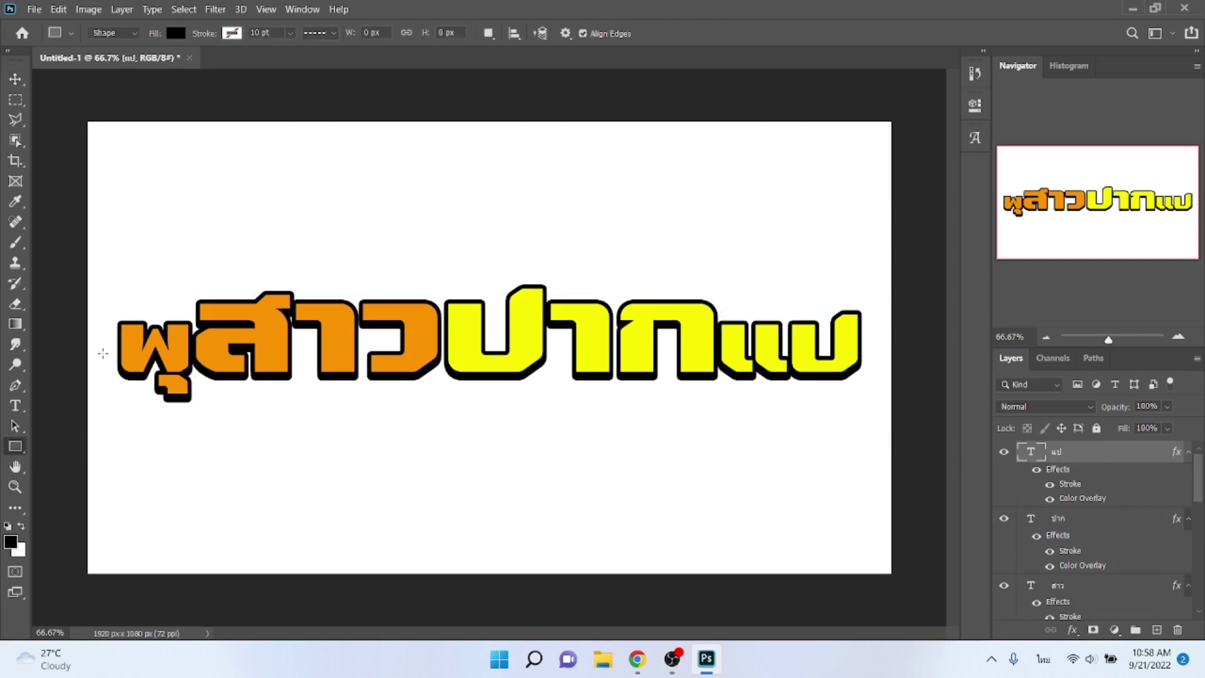
{"action": "left_click_drag", "start_coordinate": [106, 350], "coordinate": [890, 400]}
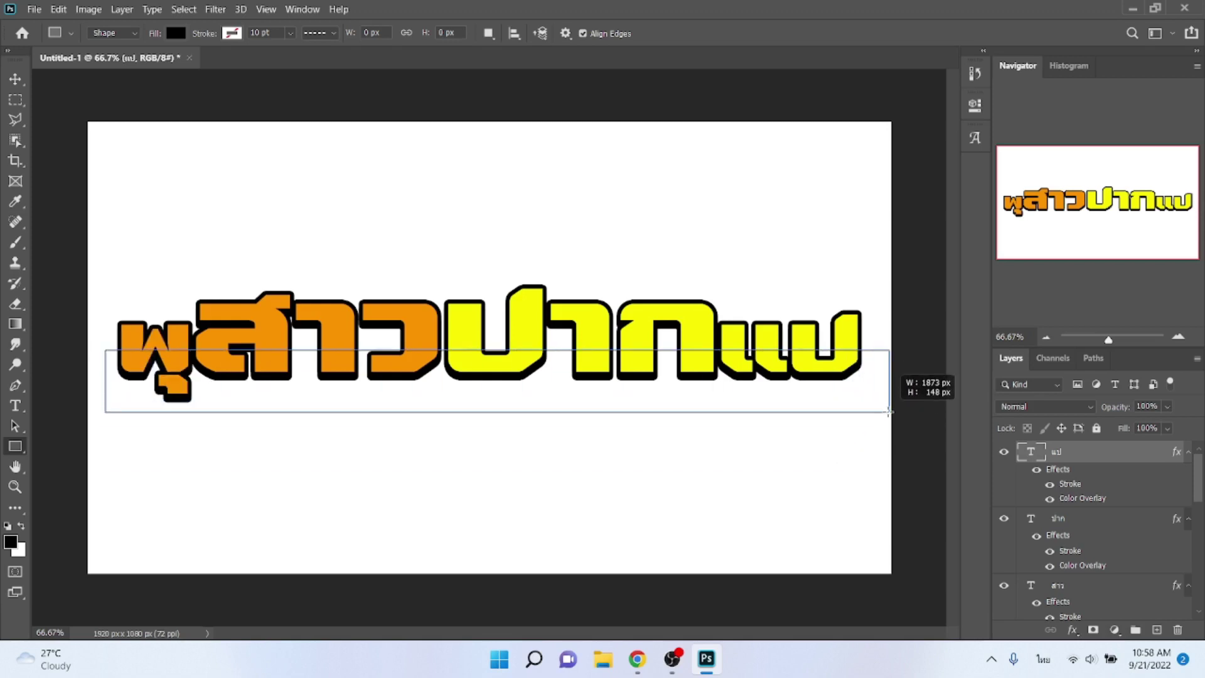
{"action": "left_click_drag", "start_coordinate": [889, 413], "coordinate": [879, 408]}
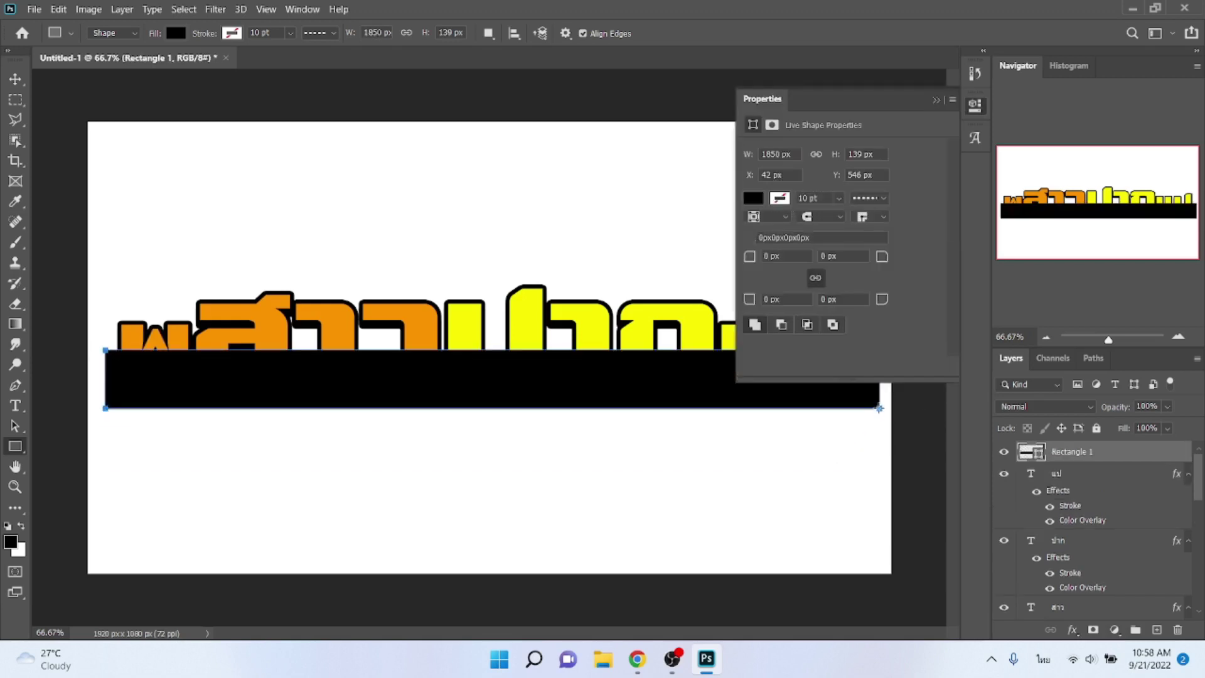
{"action": "left_click", "coordinate": [937, 102]}
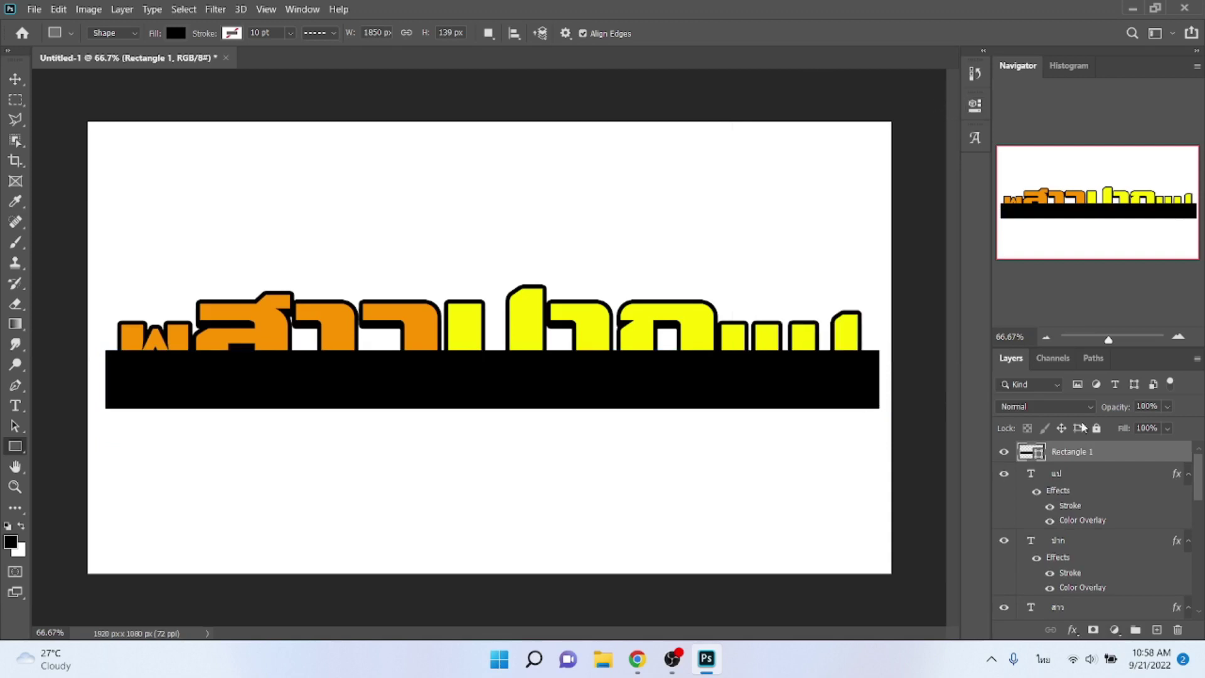
{"action": "right_click", "coordinate": [1075, 458]}
{"action": "left_click", "coordinate": [938, 225]}
Object-select the แป letters and cut that part of Rectangle 1 onto Layer 1.
{"action": "left_click", "coordinate": [1063, 477]}
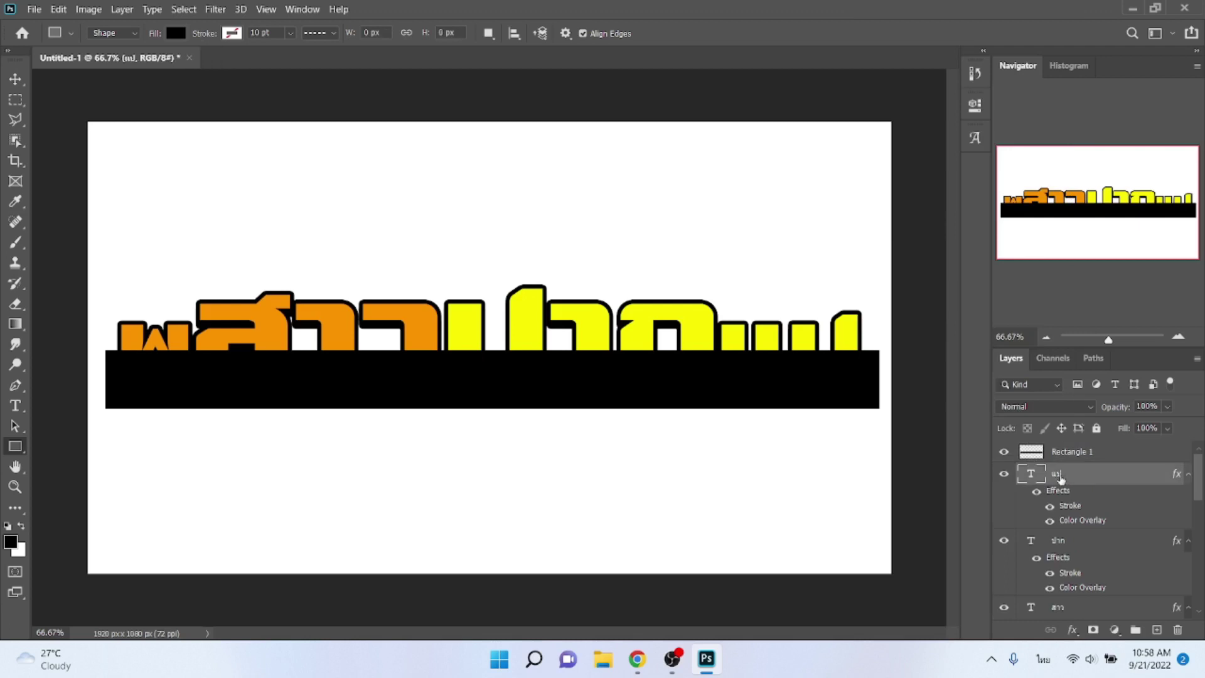
{"action": "key", "text": "w"}
{"action": "left_click_drag", "start_coordinate": [674, 231], "coordinate": [902, 433]}
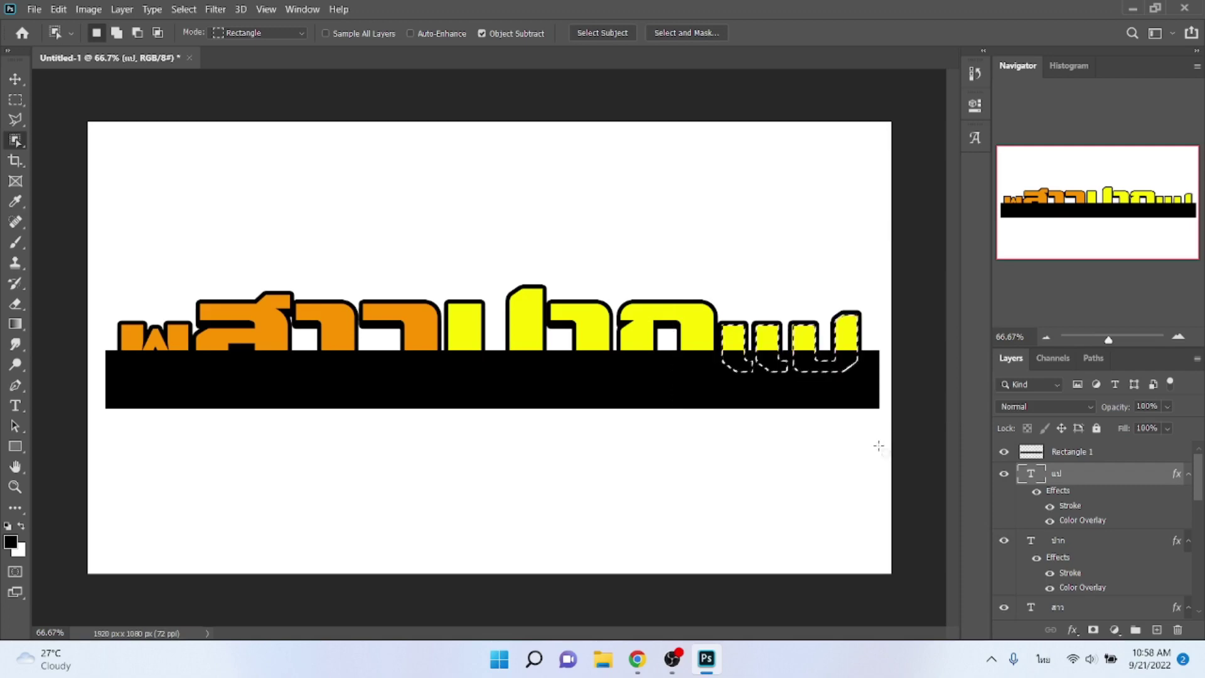
{"action": "key", "text": "alt+bracketright"}
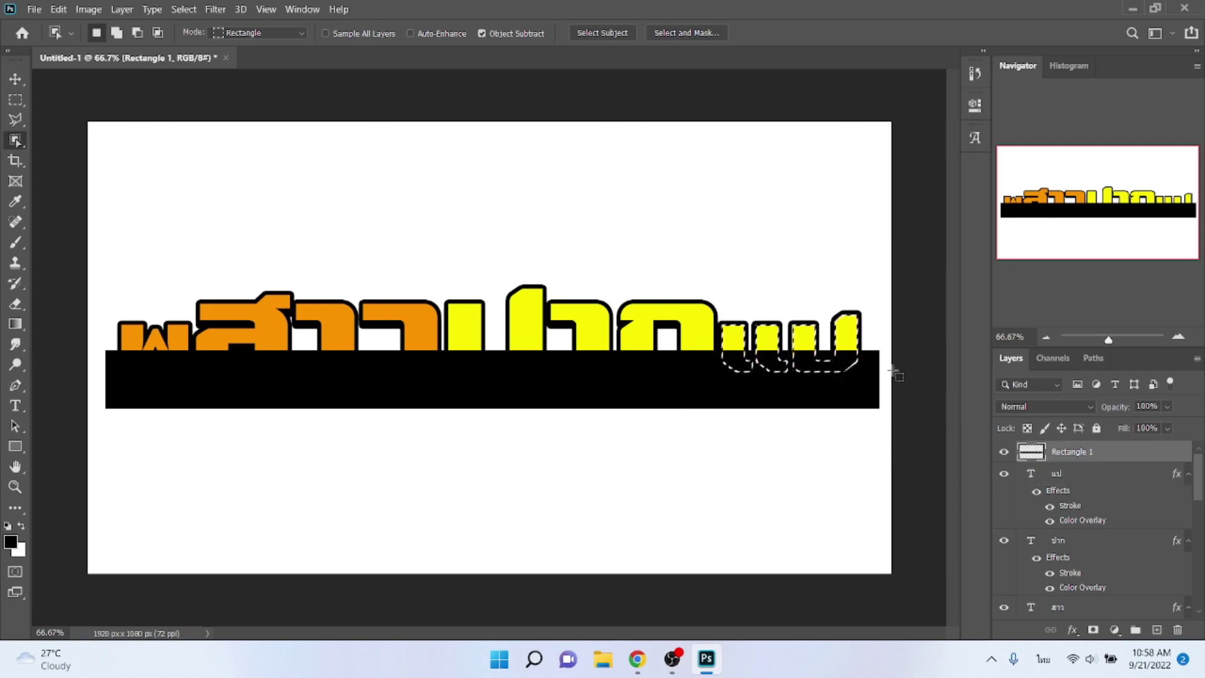
{"action": "right_click", "coordinate": [841, 369]}
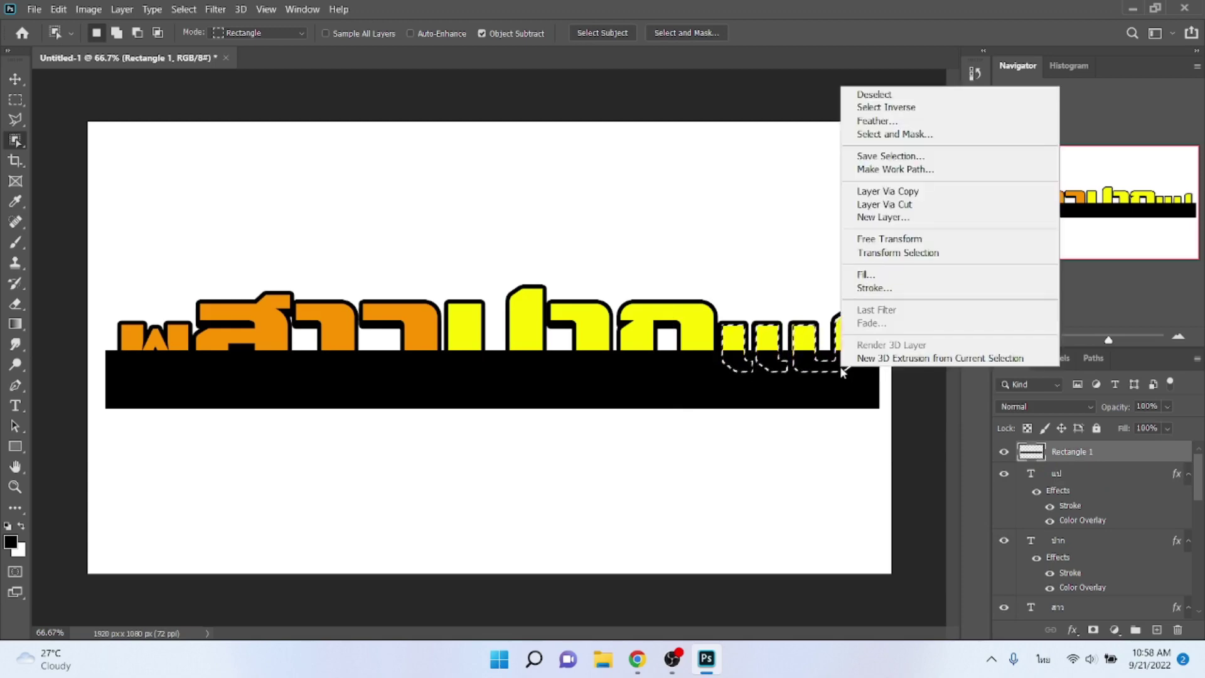
{"action": "left_click", "coordinate": [917, 210]}
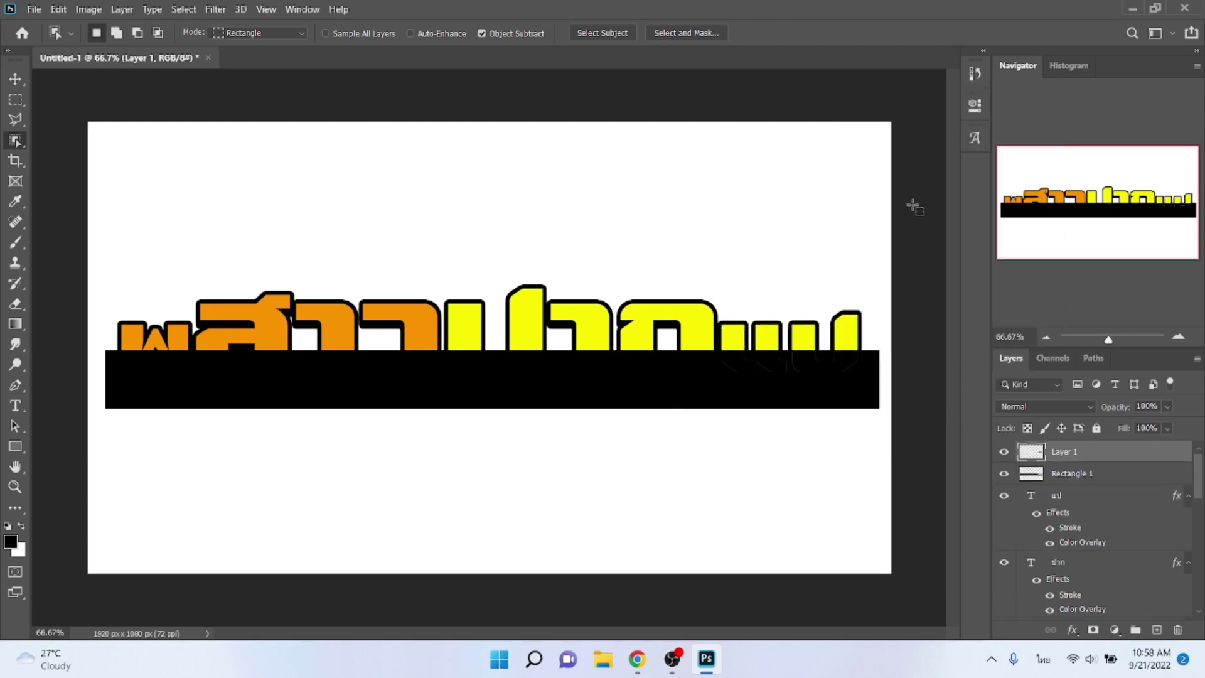
Add an orange Color Overlay to Layer 1, sampled from the headline.
{"action": "left_click", "coordinate": [1073, 631]}
{"action": "left_click", "coordinate": [1105, 572]}
{"action": "left_click_drag", "start_coordinate": [958, 262], "coordinate": [1029, 406]}
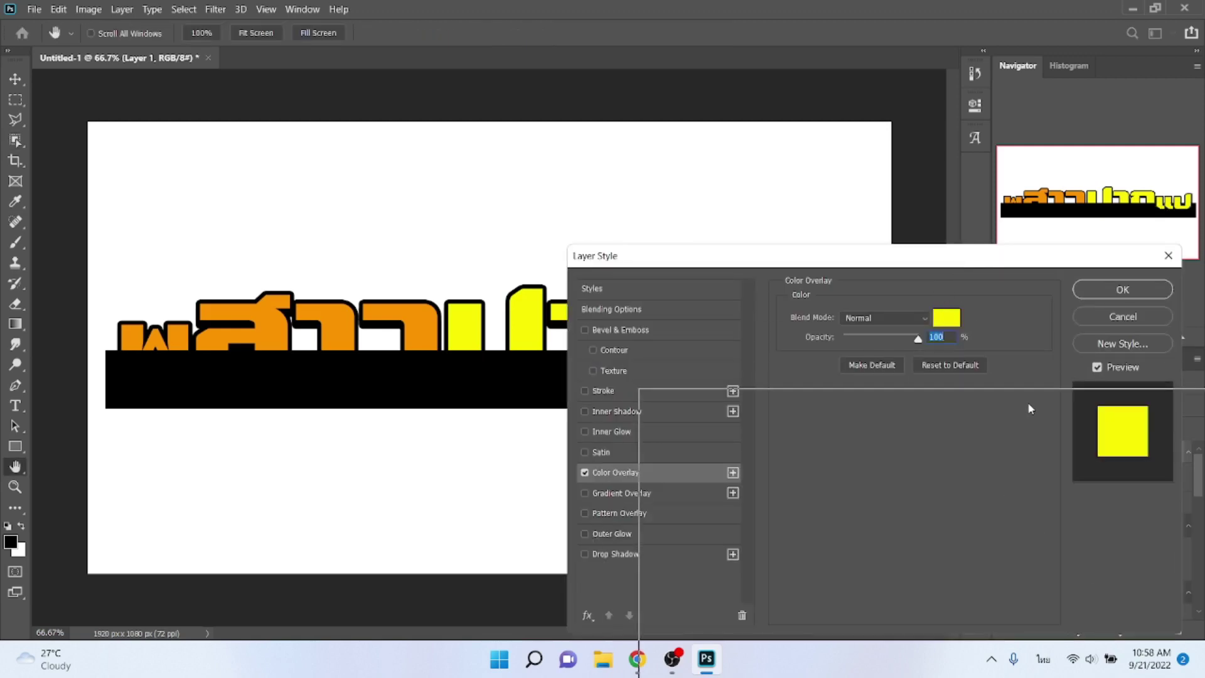
{"action": "left_click", "coordinate": [1011, 462]}
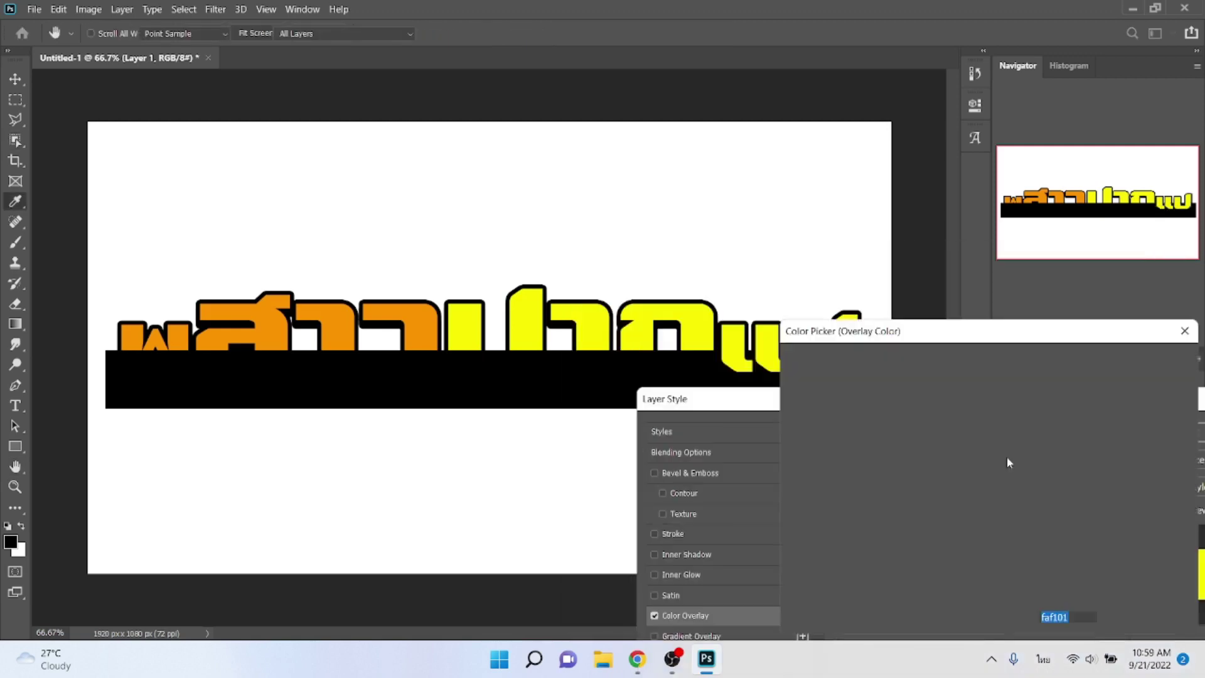
{"action": "left_click", "coordinate": [418, 325]}
{"action": "key", "text": "Return"}
Add an inside Stroke to Layer 1 in yellow sampled from the headline.
{"action": "left_click", "coordinate": [746, 533]}
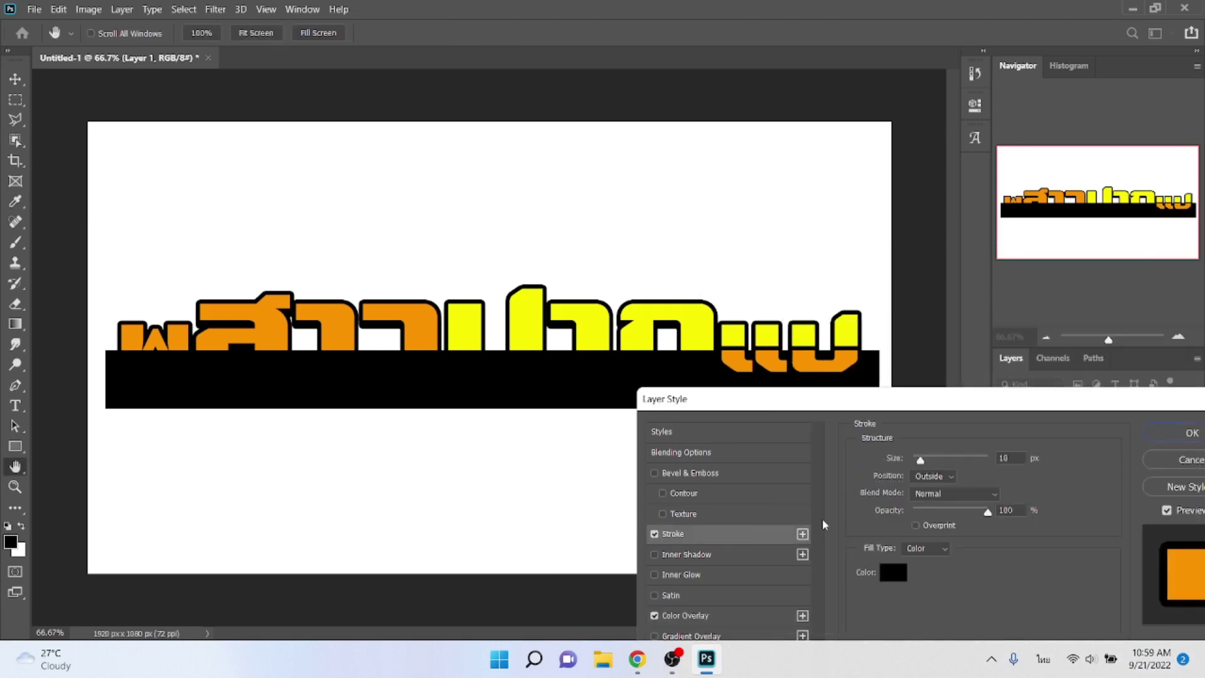
{"action": "left_click", "coordinate": [934, 476]}
{"action": "left_click", "coordinate": [929, 490]}
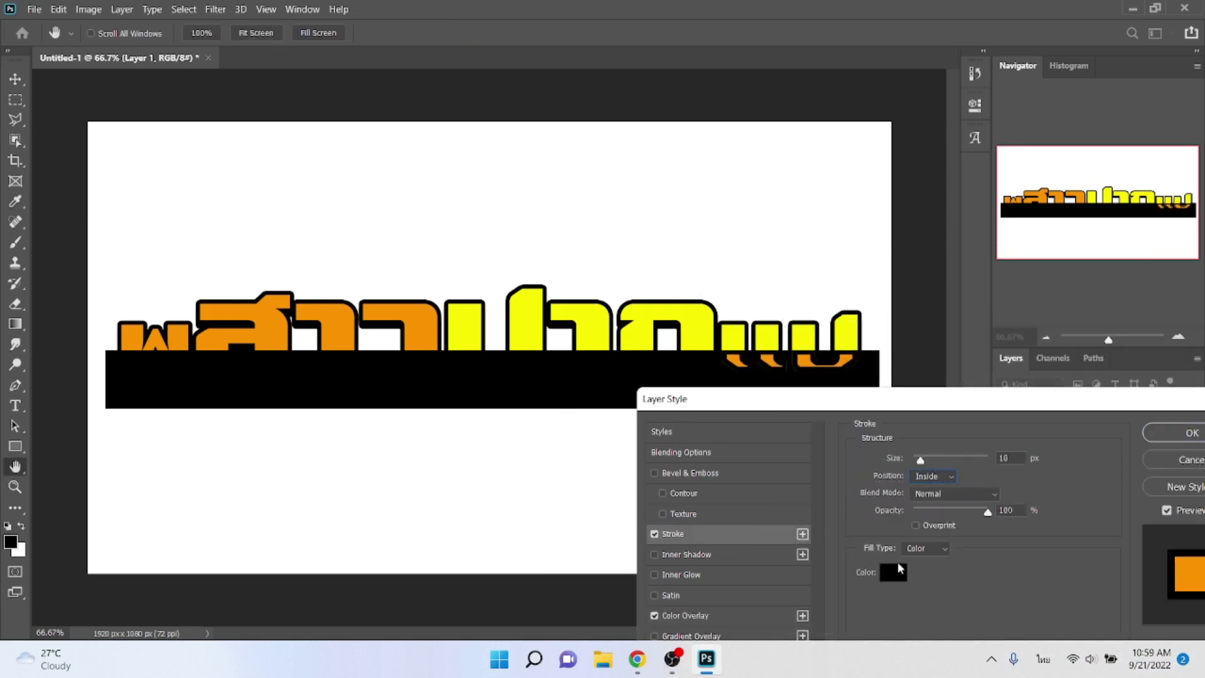
{"action": "left_click", "coordinate": [896, 568]}
{"action": "left_click", "coordinate": [767, 335]}
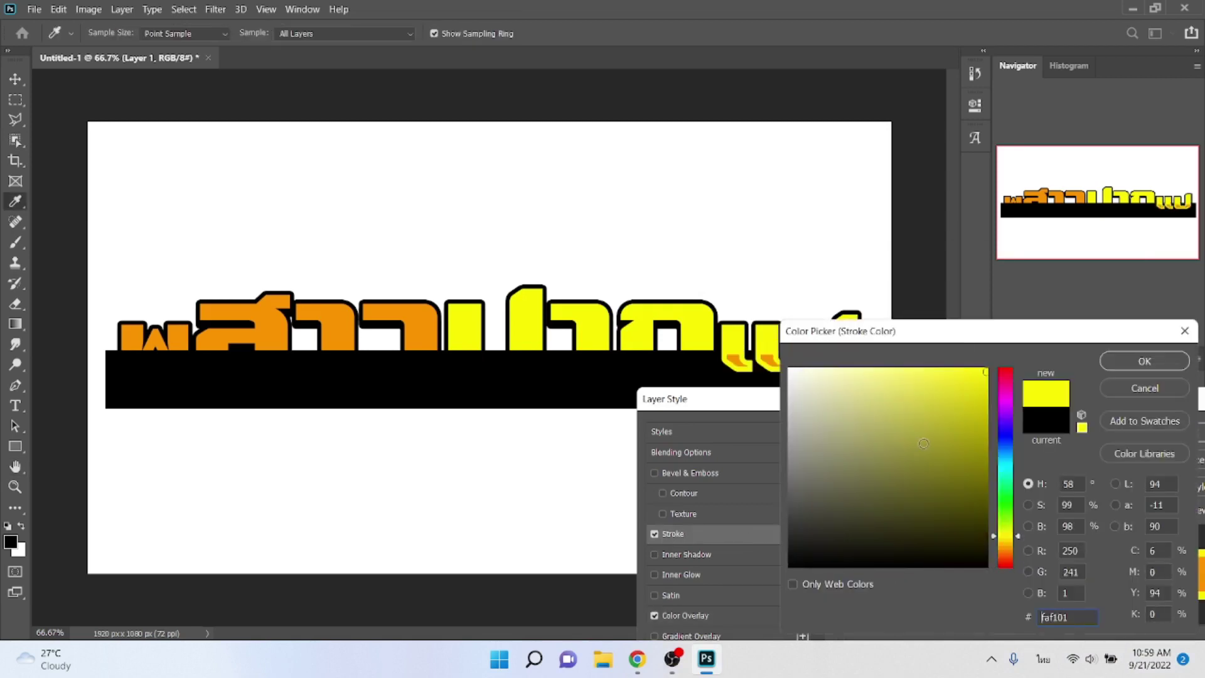
{"action": "key", "text": "Return"}
{"action": "scroll", "coordinate": [1014, 458], "scroll_direction": "down", "scroll_amount": 5}
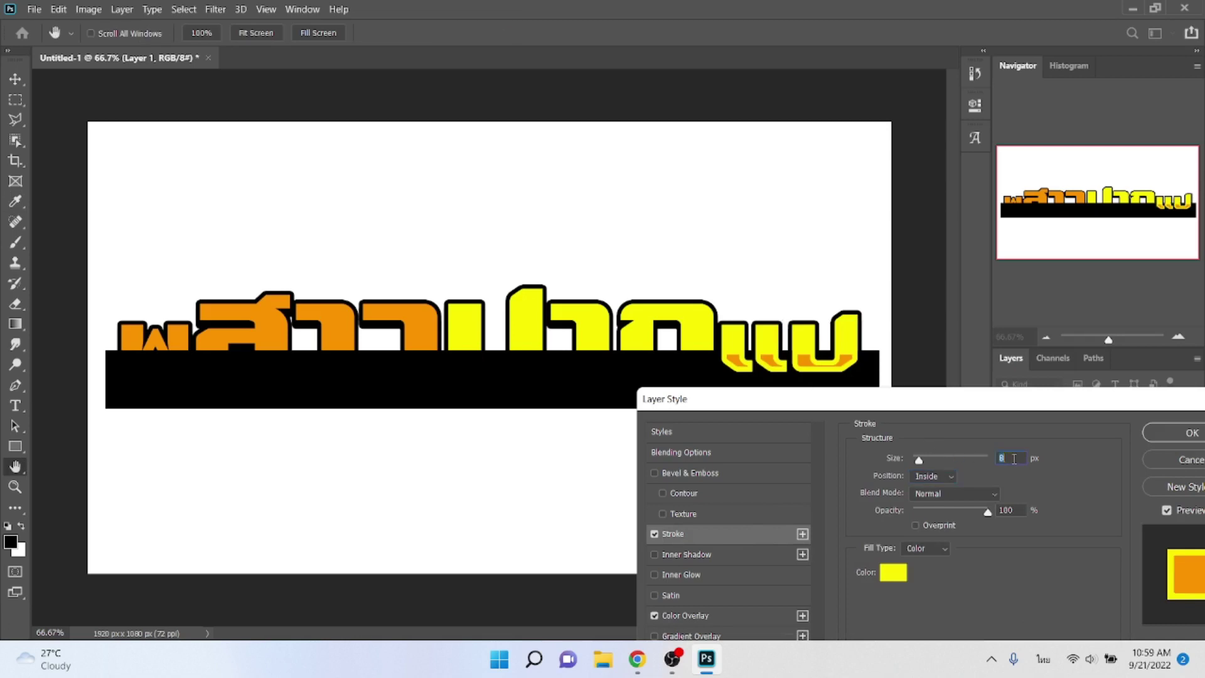
Apply the effects, then cut the bar piece under the first letter onto Layer 2.
{"action": "key", "text": "Return"}
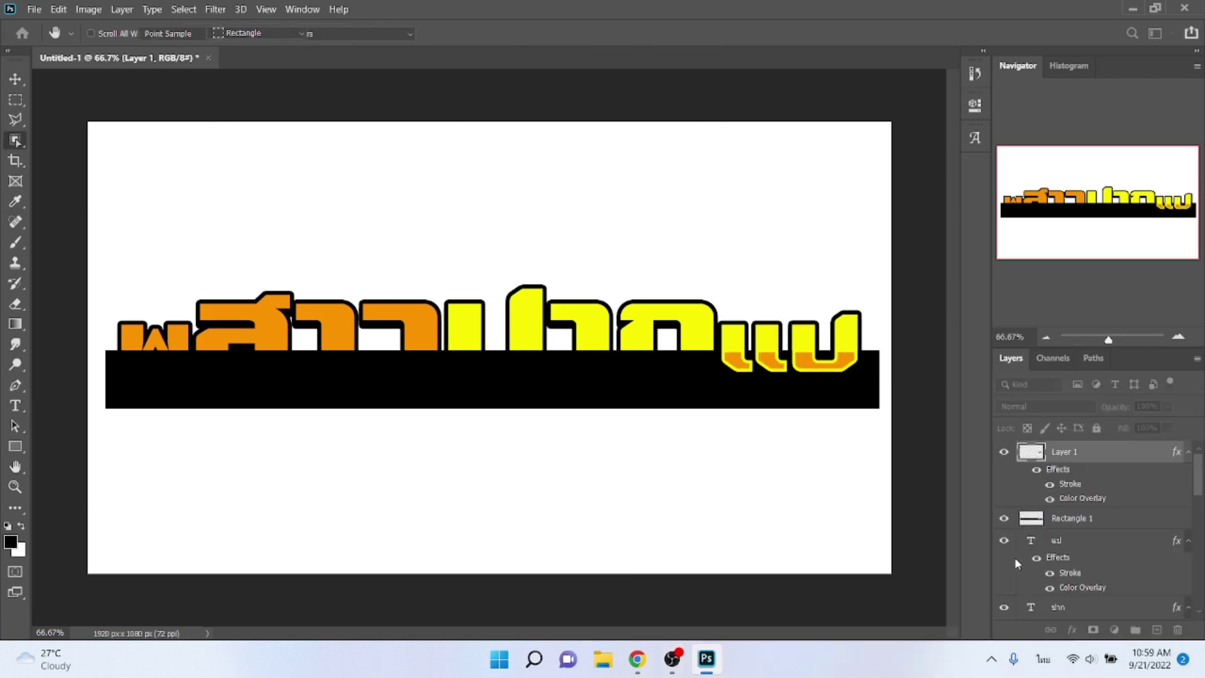
{"action": "key", "text": "w"}
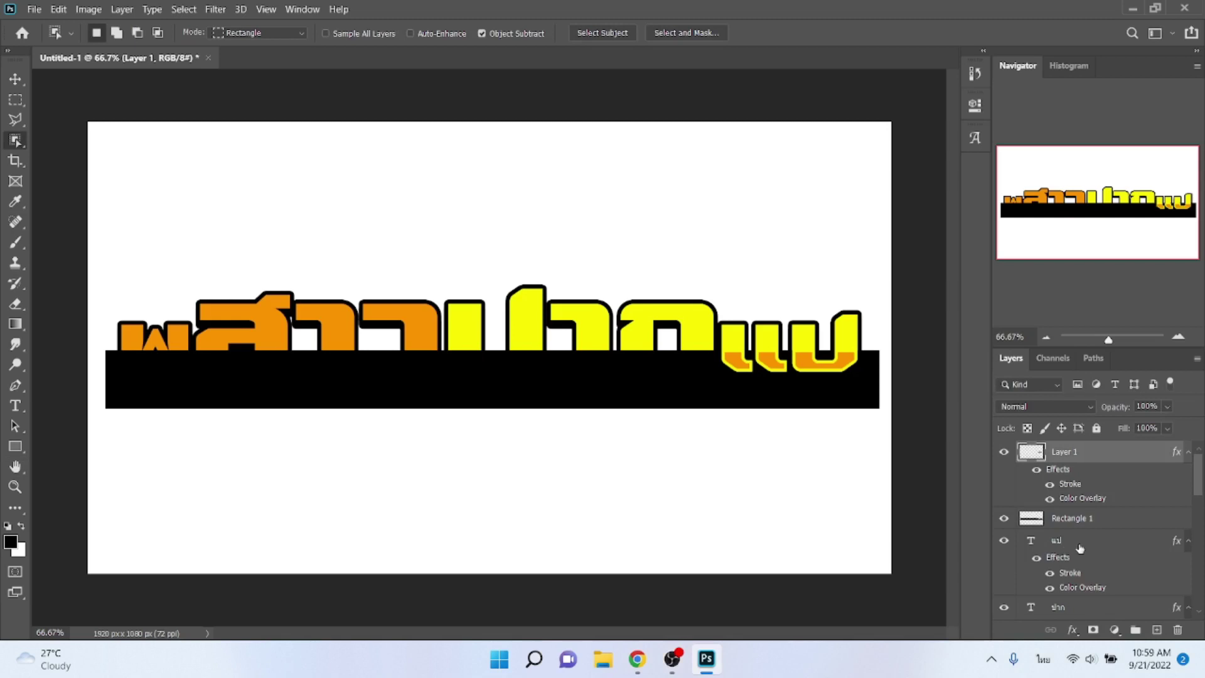
{"action": "scroll", "coordinate": [1068, 546], "scroll_direction": "down", "scroll_amount": 3}
{"action": "left_click", "coordinate": [1068, 609]}
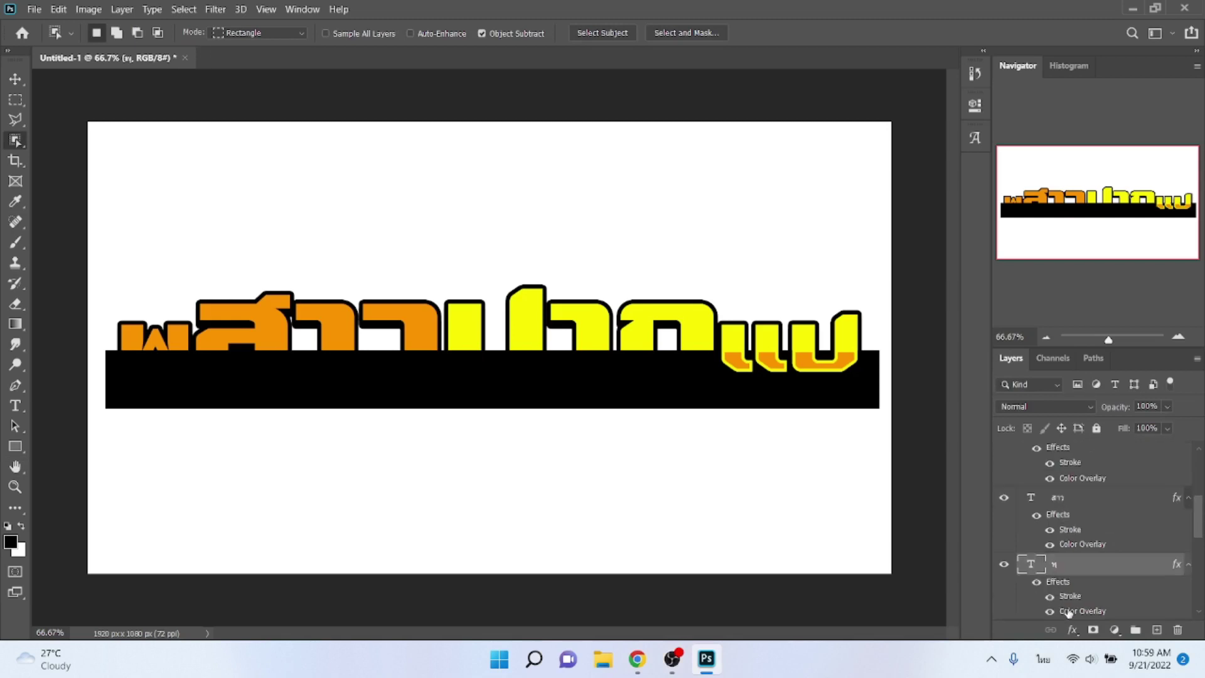
{"action": "left_click_drag", "start_coordinate": [98, 276], "coordinate": [265, 434]}
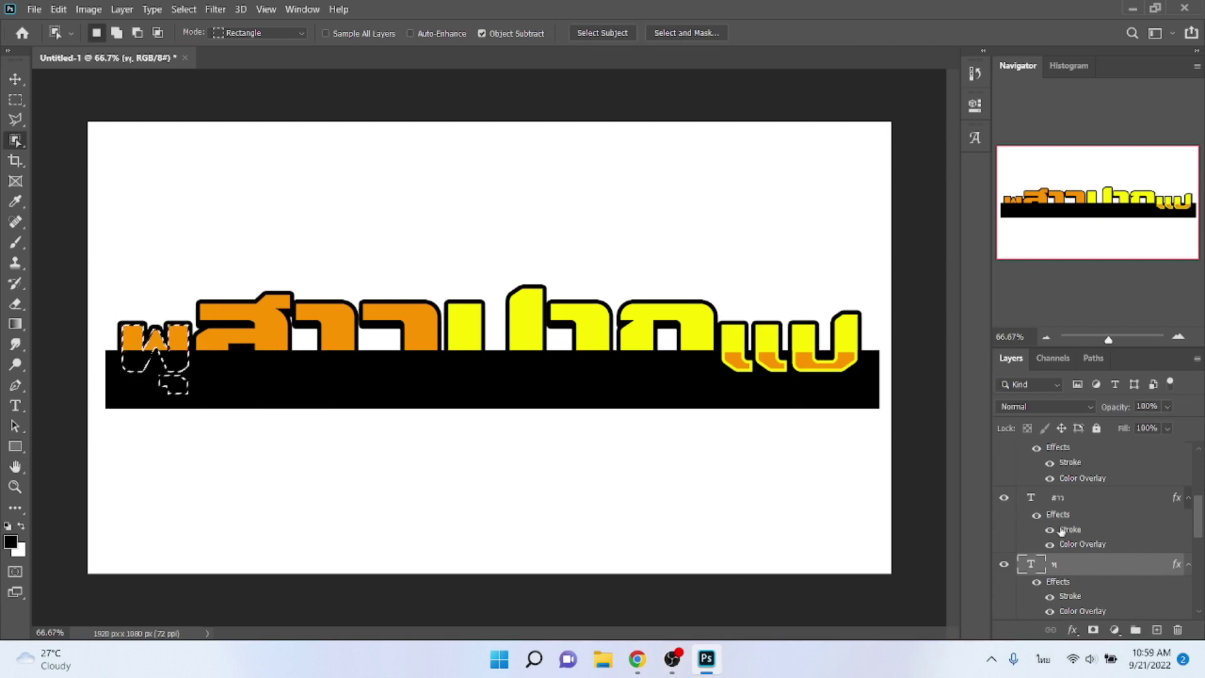
{"action": "scroll", "coordinate": [1090, 534], "scroll_direction": "up", "scroll_amount": 3}
{"action": "left_click", "coordinate": [1075, 519]}
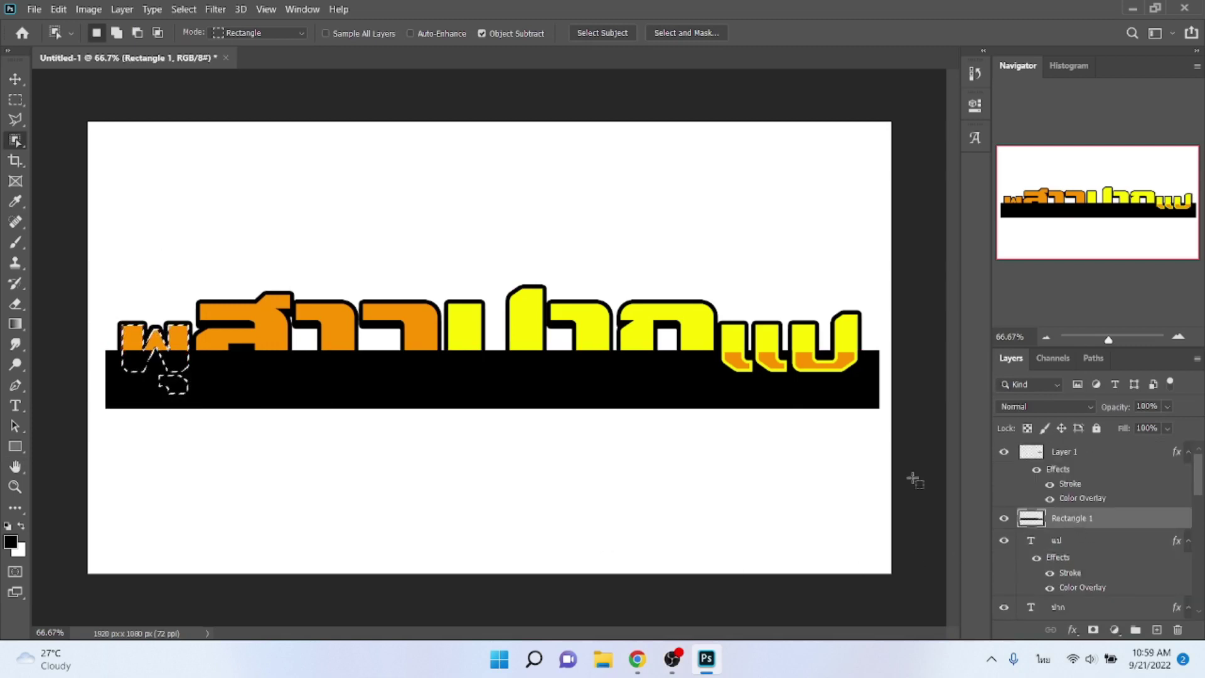
{"action": "right_click", "coordinate": [142, 356]}
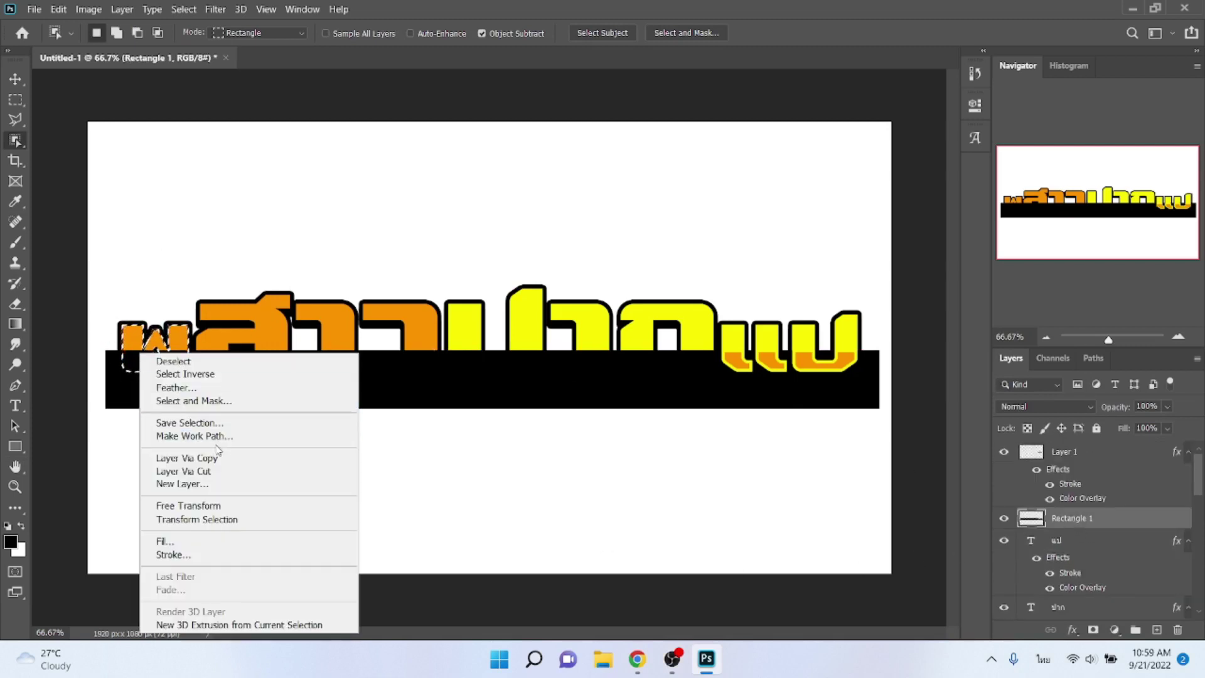
{"action": "left_click", "coordinate": [188, 469]}
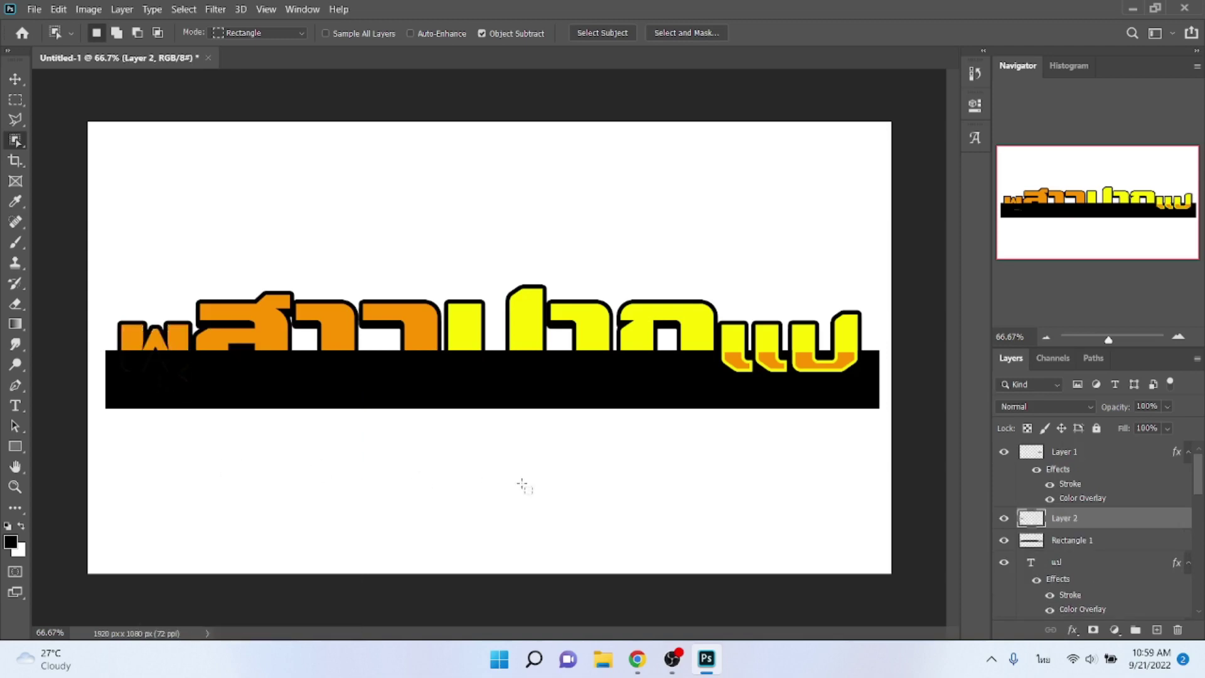
Delete the remaining Rectangle 1 bar and select Layer 2.
{"action": "left_click", "coordinate": [1060, 545]}
{"action": "key", "text": "Delete"}
{"action": "left_click", "coordinate": [1065, 522]}
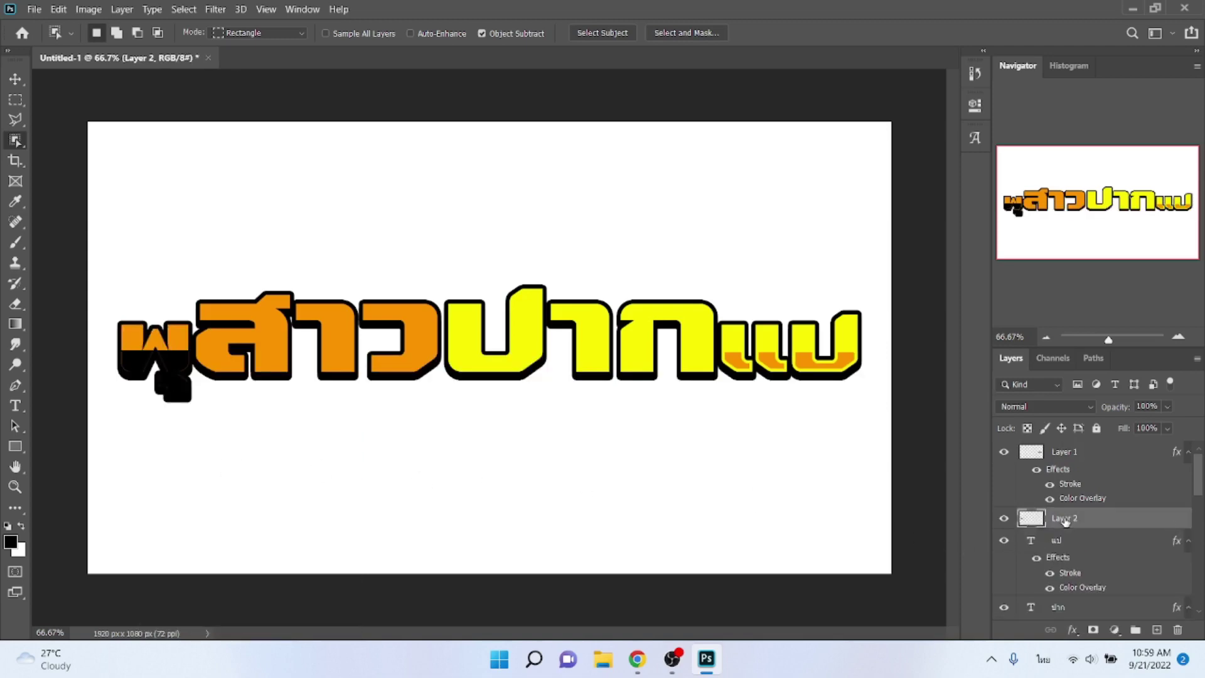
{"action": "left_click", "coordinate": [1073, 630]}
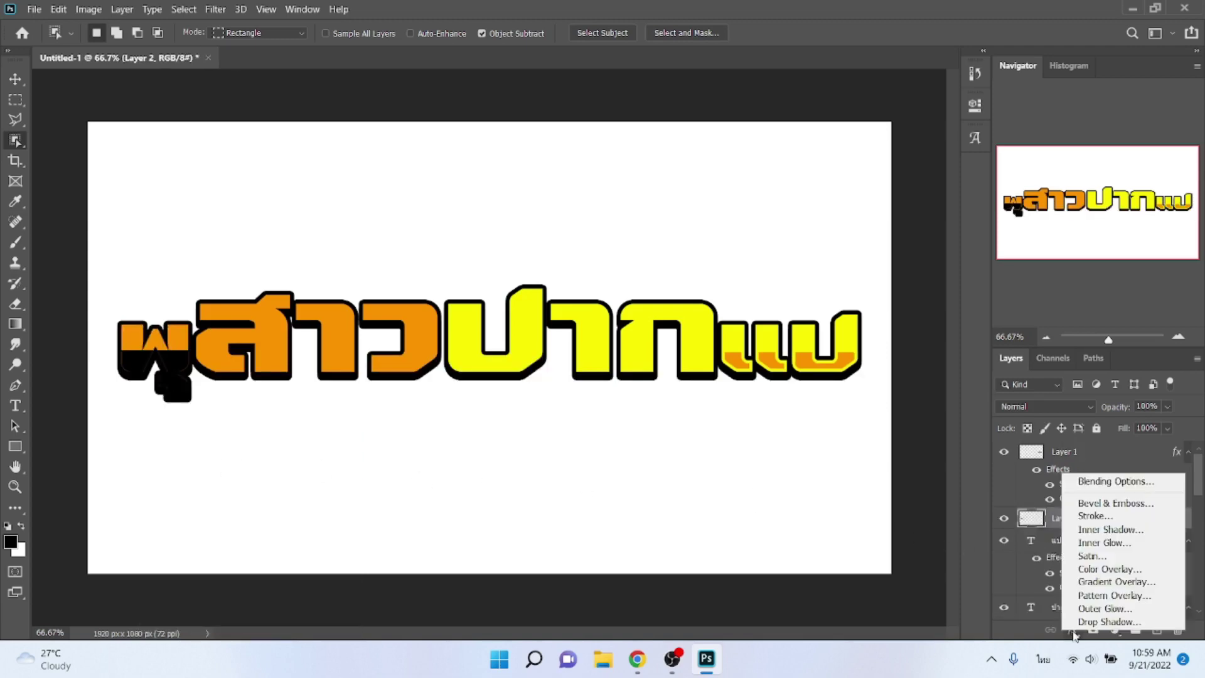
Give Layer 2 a yellow Color Overlay and an orange Stroke, both sampled from the headline.
{"action": "left_click", "coordinate": [1074, 570]}
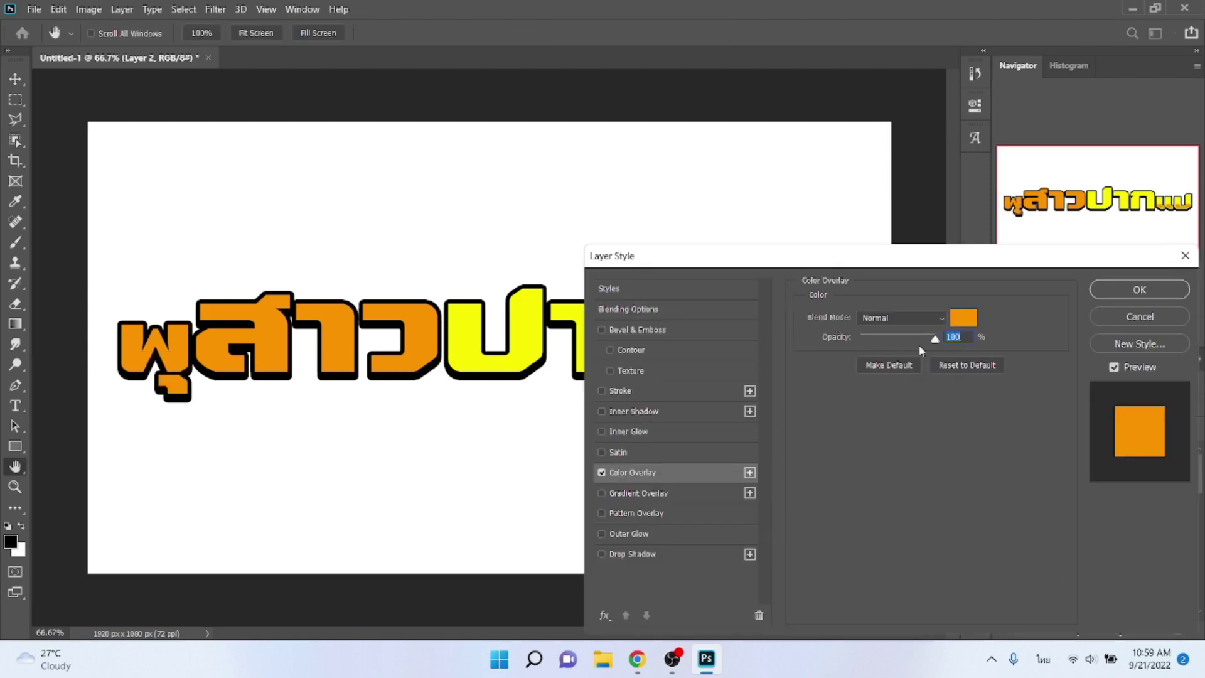
{"action": "left_click", "coordinate": [973, 320]}
{"action": "left_click", "coordinate": [528, 337]}
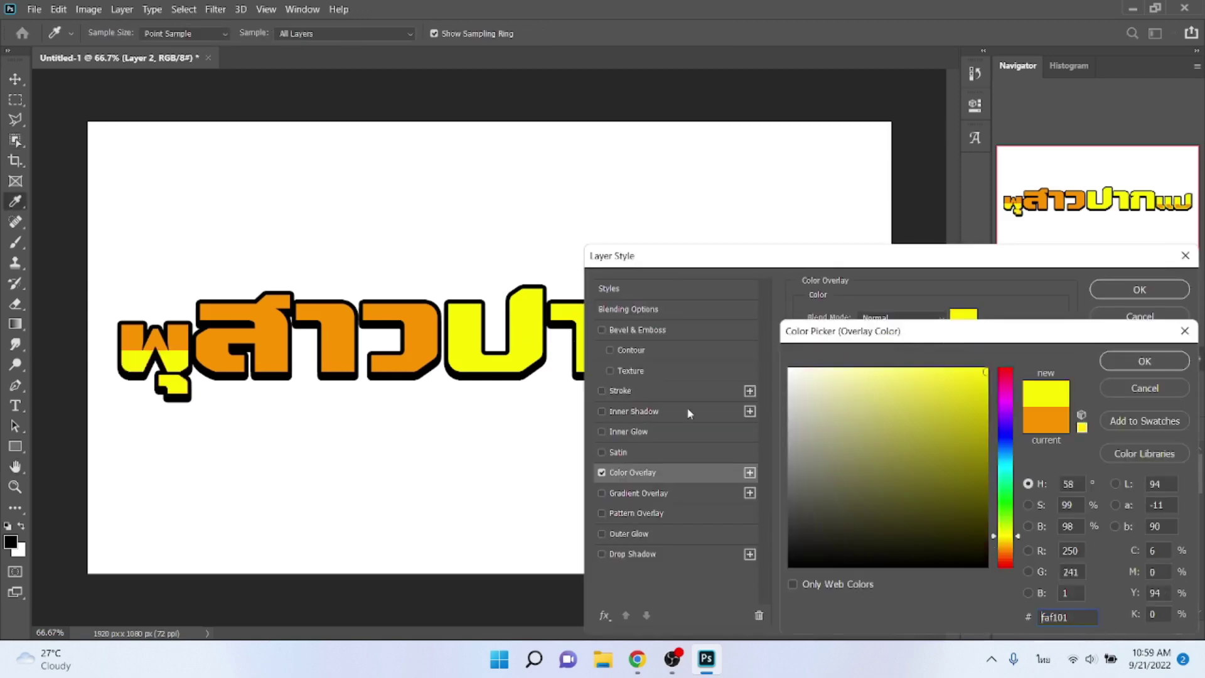
{"action": "key", "text": "Return"}
{"action": "left_click", "coordinate": [628, 391]}
{"action": "left_click", "coordinate": [841, 429]}
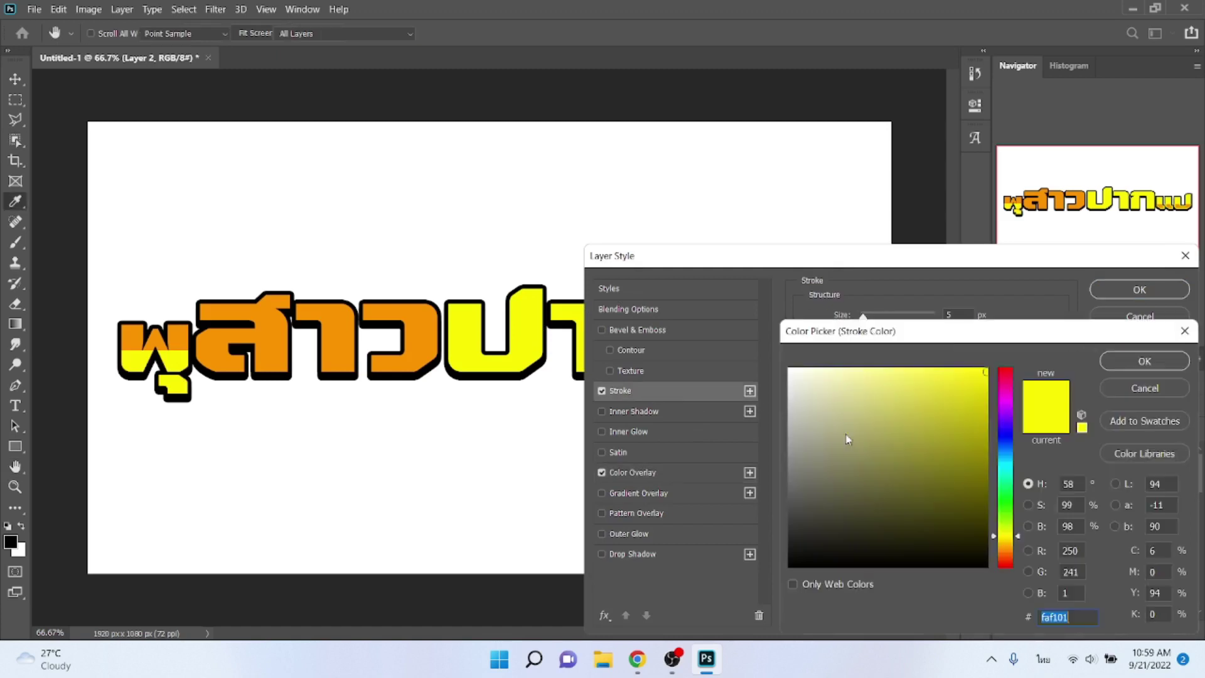
{"action": "left_click", "coordinate": [182, 337]}
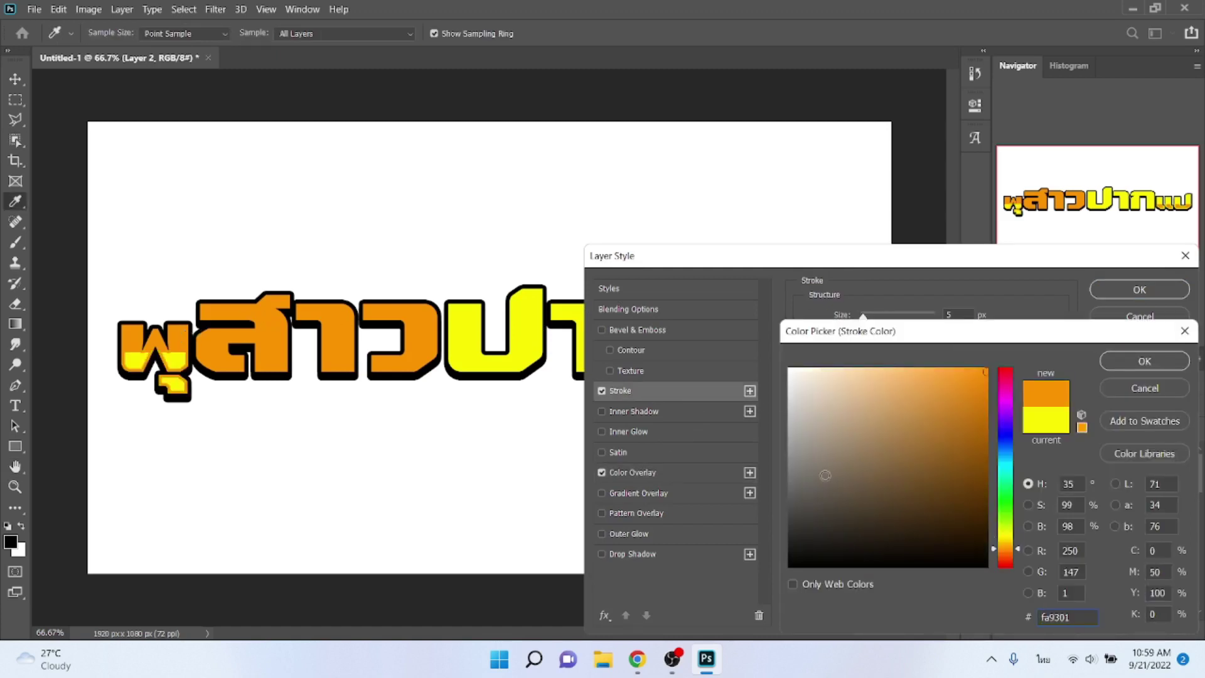
{"action": "key", "text": "Return"}
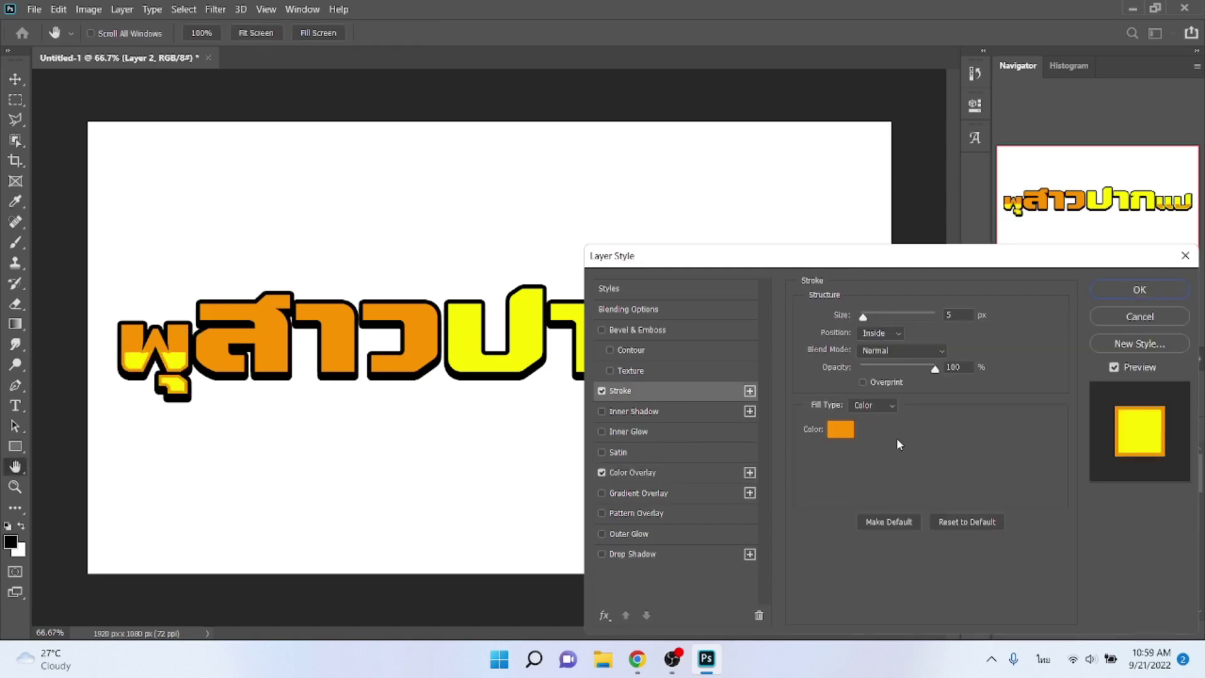
{"action": "key", "text": "Return"}
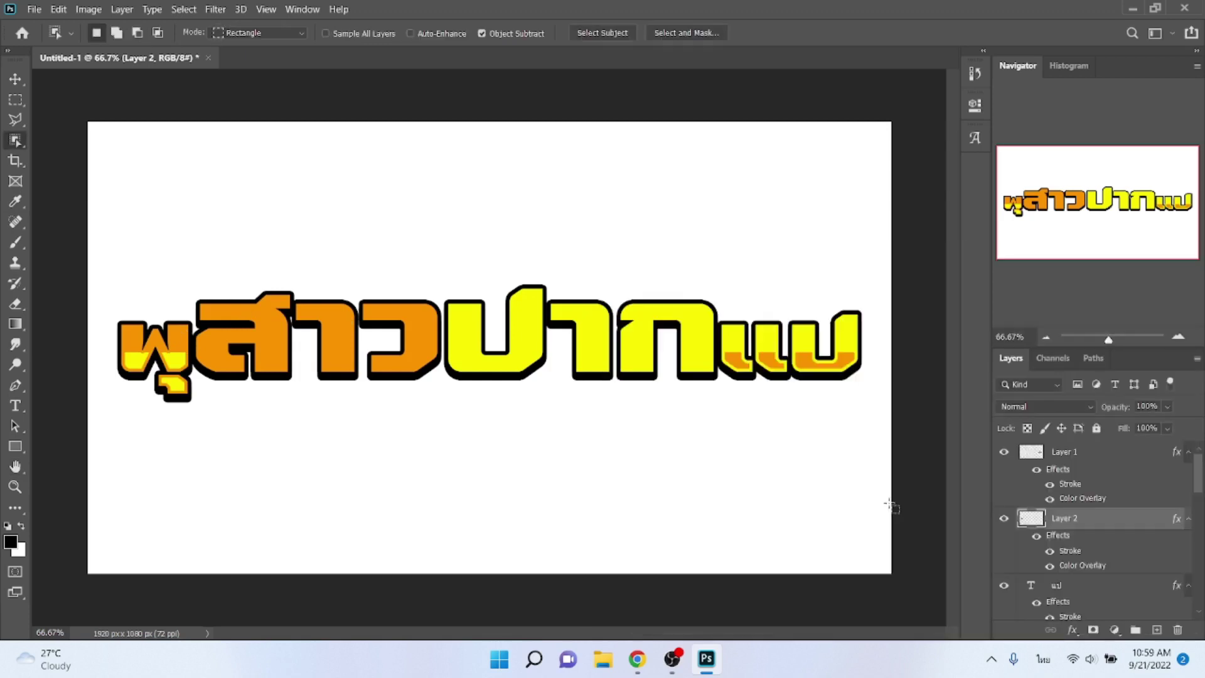
{"action": "left_click", "coordinate": [1079, 587]}
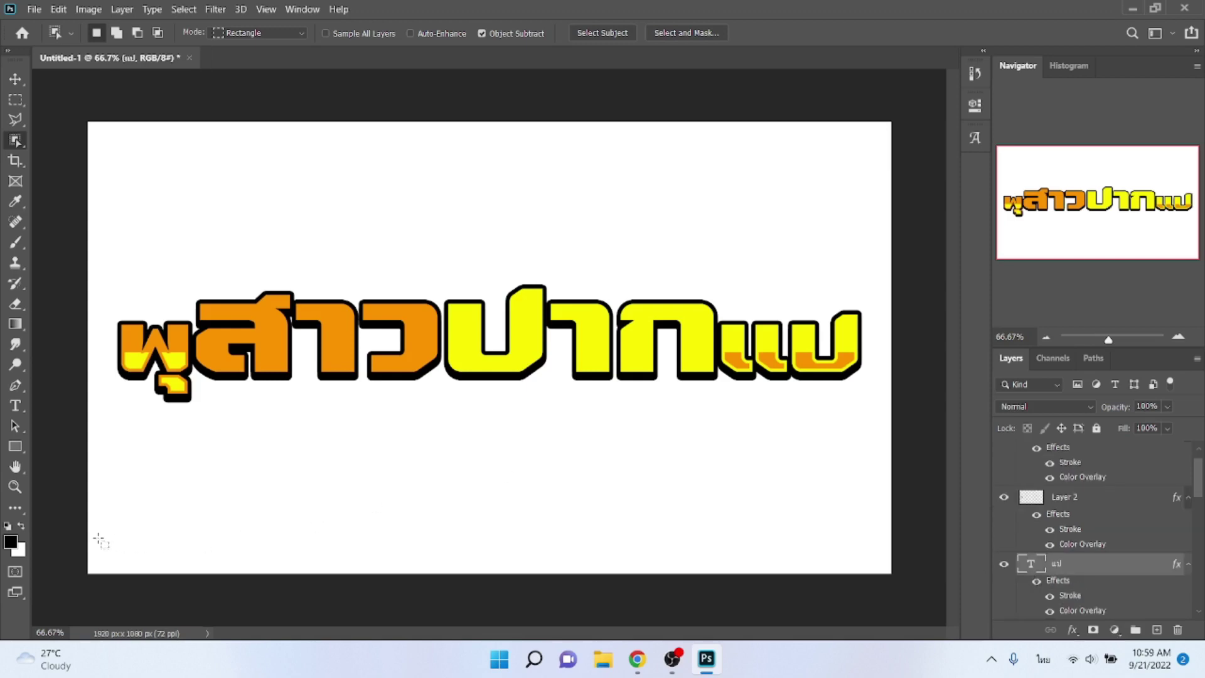
Draw a black rectangle, Rectangle 1, over the top half of the headline.
{"action": "left_click", "coordinate": [15, 446]}
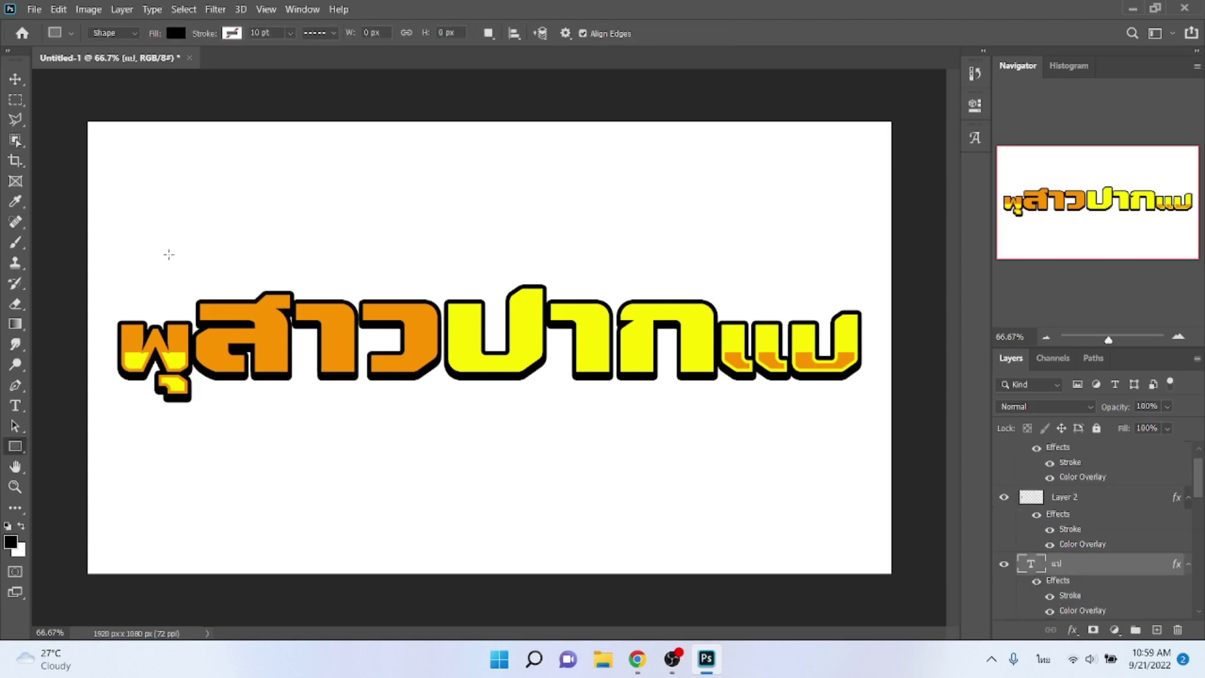
{"action": "left_click_drag", "start_coordinate": [170, 246], "coordinate": [731, 337]}
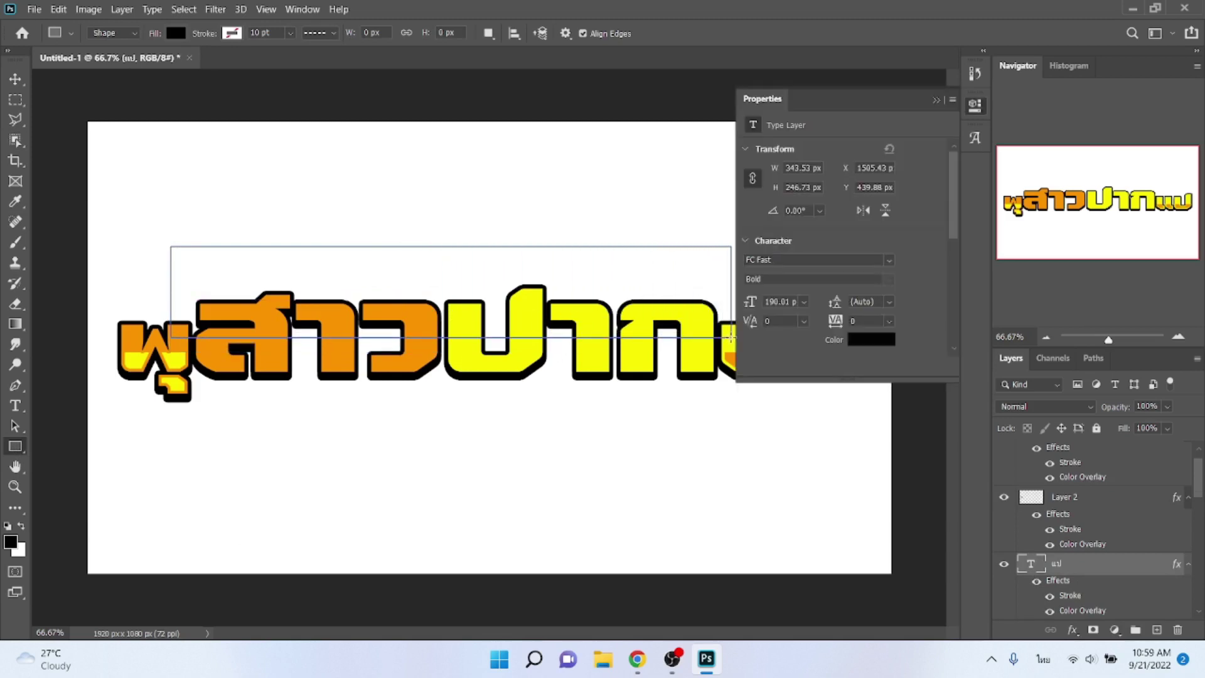
{"action": "left_click", "coordinate": [938, 102]}
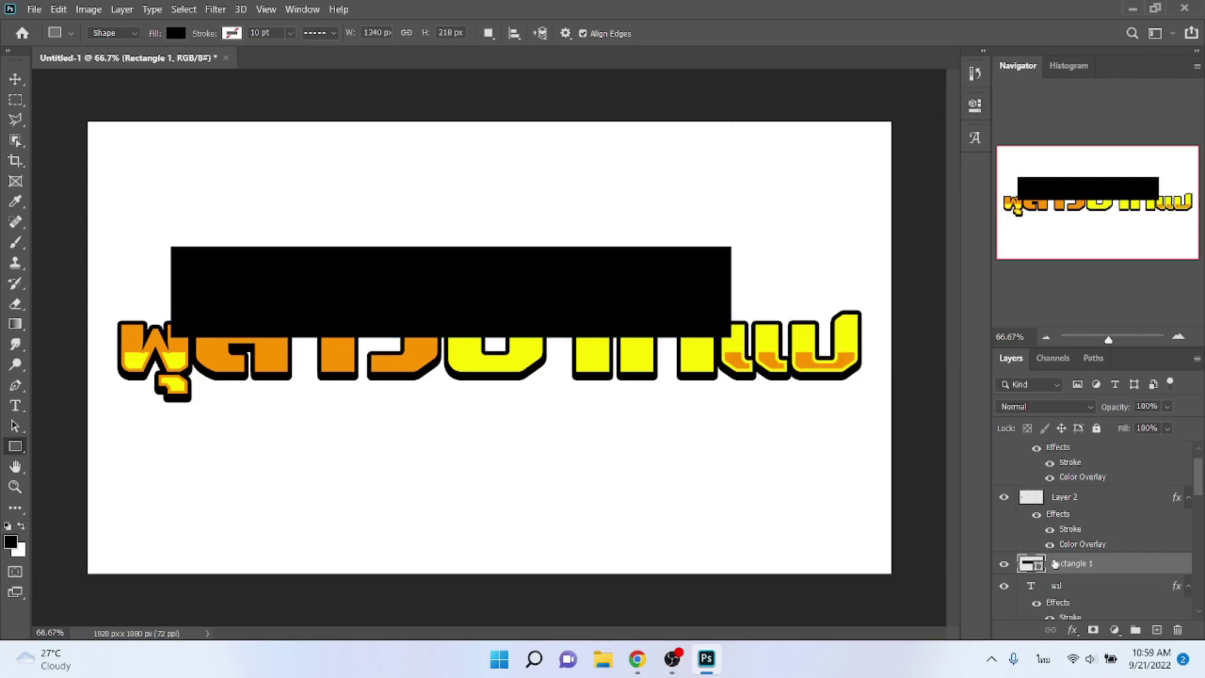
Rasterize the Rectangle 1 layer into pixels.
{"action": "right_click", "coordinate": [1055, 564]}
{"action": "left_click", "coordinate": [881, 224]}
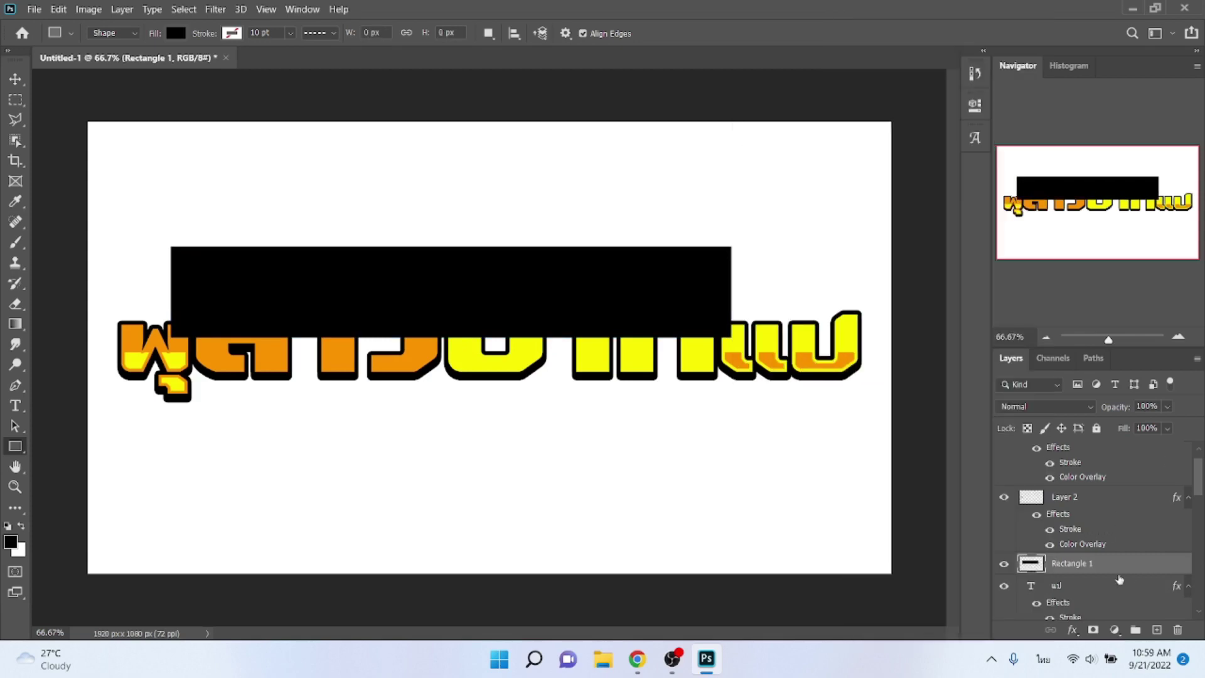
{"action": "scroll", "coordinate": [1099, 586], "scroll_direction": "down", "scroll_amount": 2}
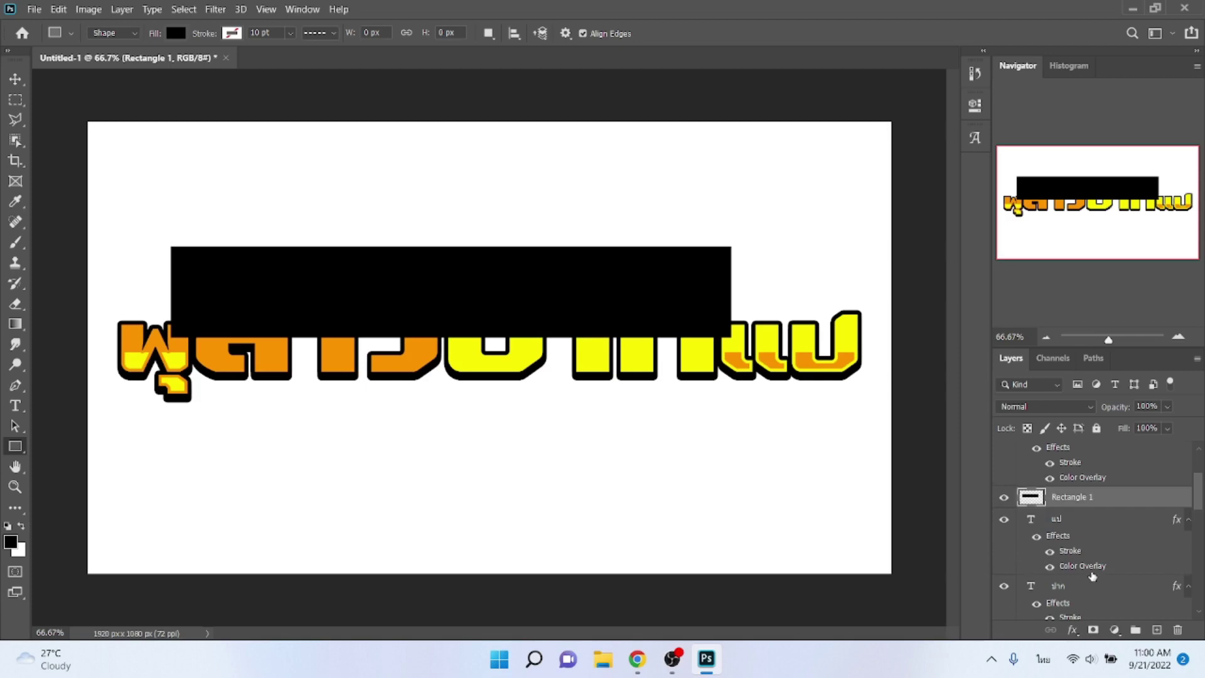
Select the ปาก letters and cut that part of Rectangle 1 into a new Layer 3 via Layer Via Cut.
{"action": "scroll", "coordinate": [1090, 587], "scroll_direction": "down", "scroll_amount": 1}
{"action": "left_click", "coordinate": [1089, 590]}
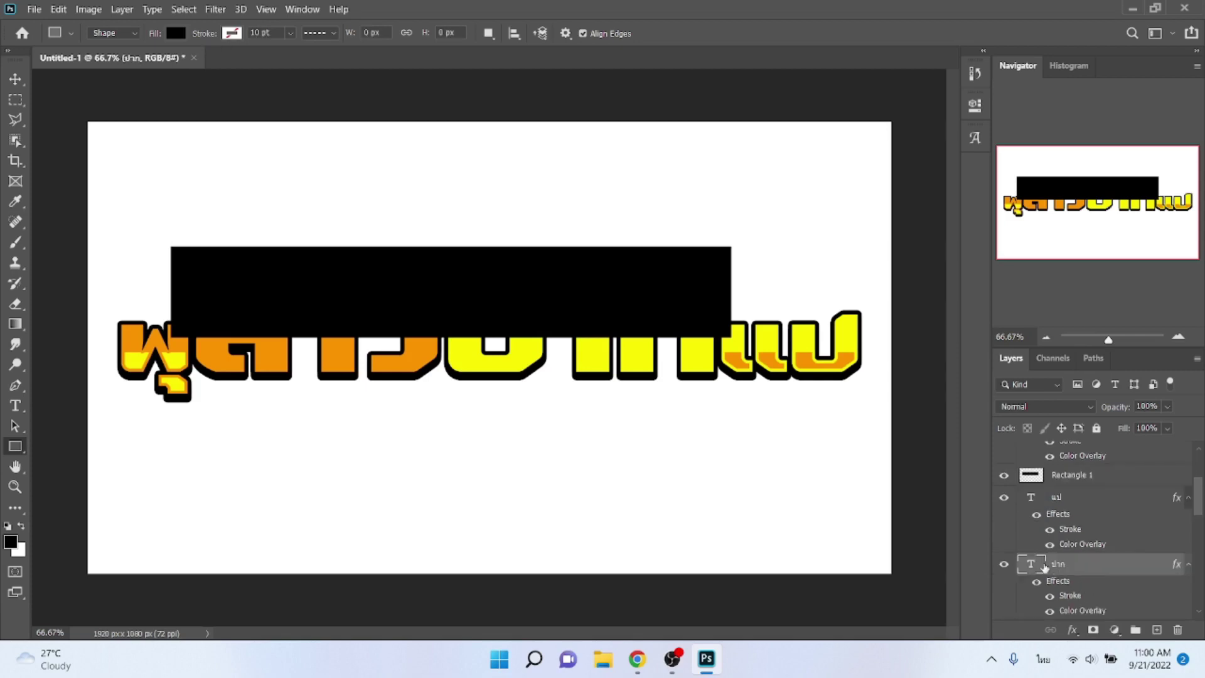
{"action": "key", "text": "w"}
{"action": "mouse_move", "coordinate": [411, 173]}
{"action": "left_mouse_down"}
{"action": "mouse_move", "coordinate": [595, 361]}
{"action": "mouse_move", "coordinate": [720, 430]}
{"action": "mouse_move", "coordinate": [754, 425]}
{"action": "left_mouse_up"}
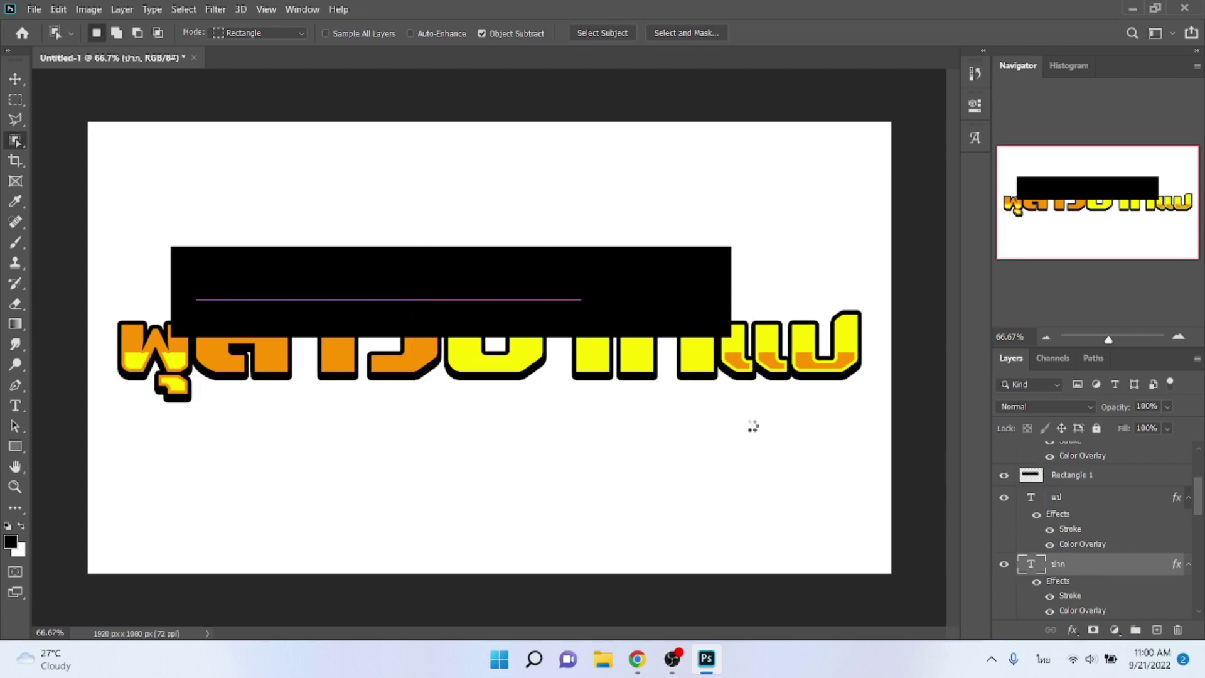
{"action": "left_click", "coordinate": [1067, 476]}
{"action": "right_click", "coordinate": [573, 318]}
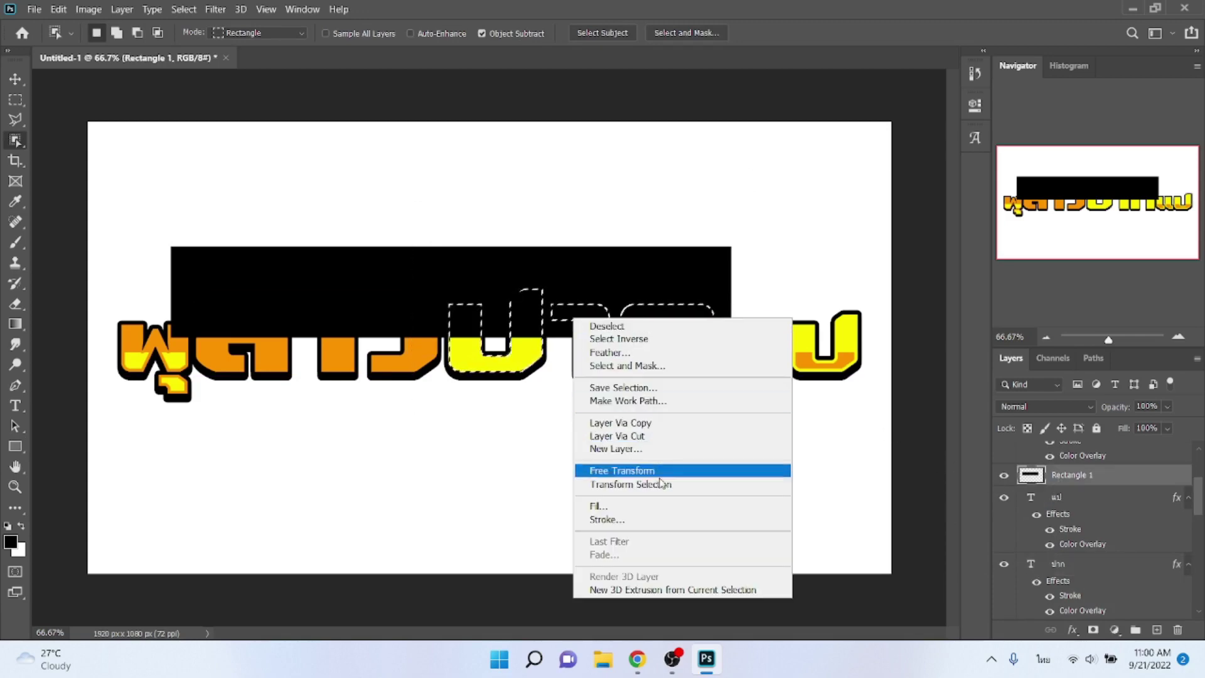
{"action": "left_click", "coordinate": [653, 434]}
Give Layer 3 an orange Color Overlay and a yellow Stroke, both sampled from the lettering.
{"action": "left_click", "coordinate": [1074, 631]}
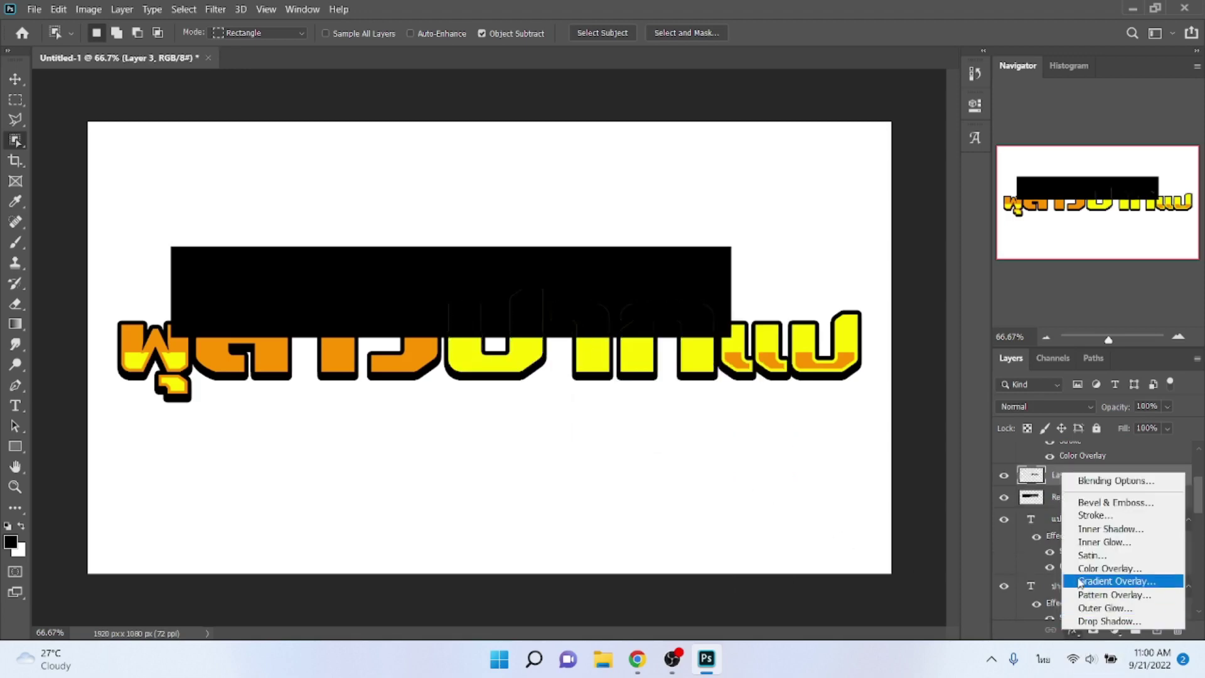
{"action": "left_click", "coordinate": [1081, 571]}
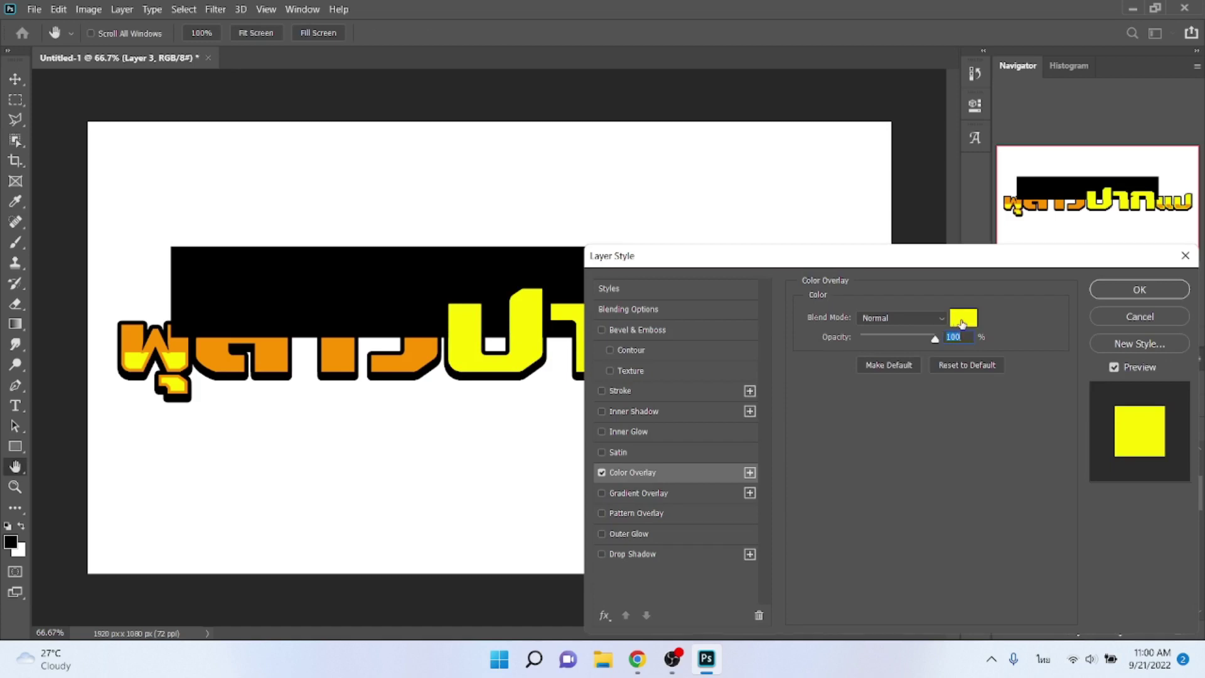
{"action": "left_click", "coordinate": [963, 321]}
{"action": "left_click", "coordinate": [432, 350]}
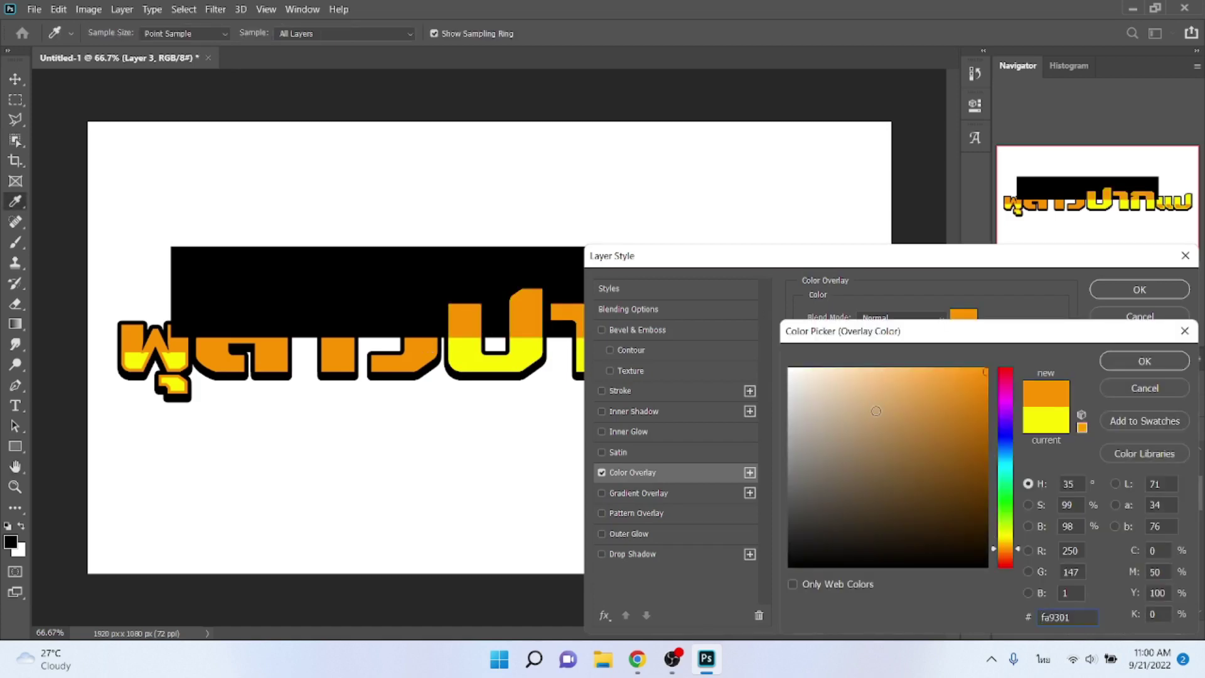
{"action": "key", "text": "Return"}
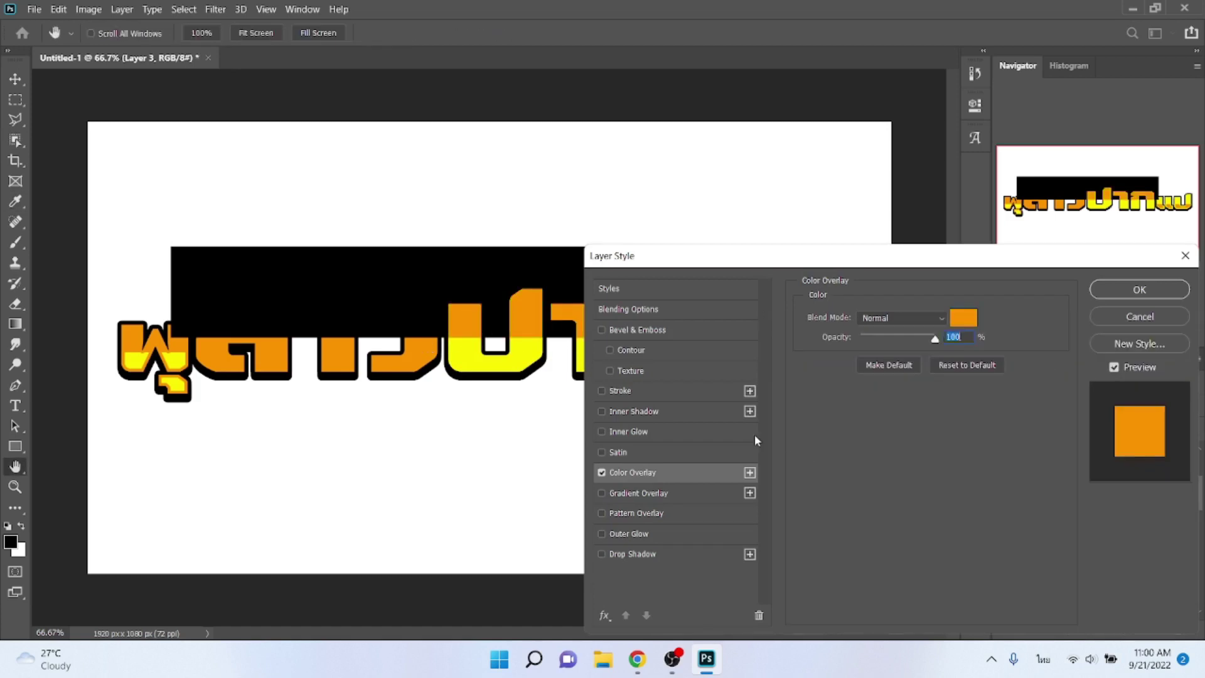
{"action": "left_click", "coordinate": [658, 389]}
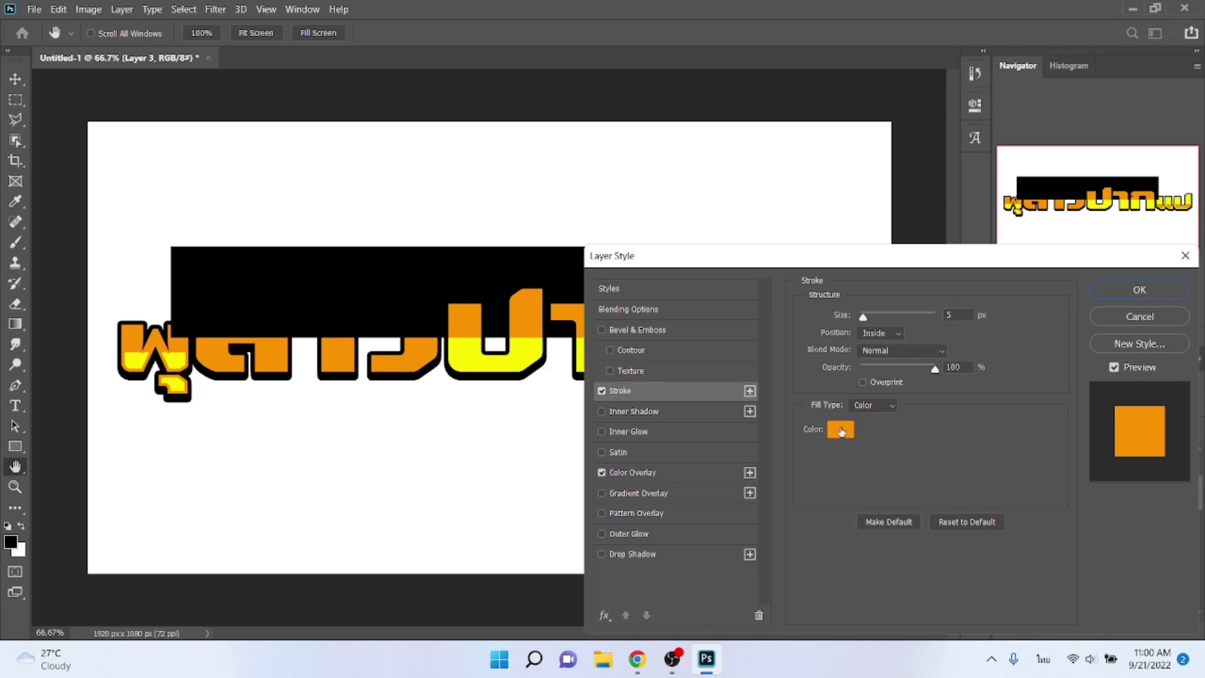
{"action": "left_click", "coordinate": [842, 431]}
{"action": "left_click", "coordinate": [532, 350]}
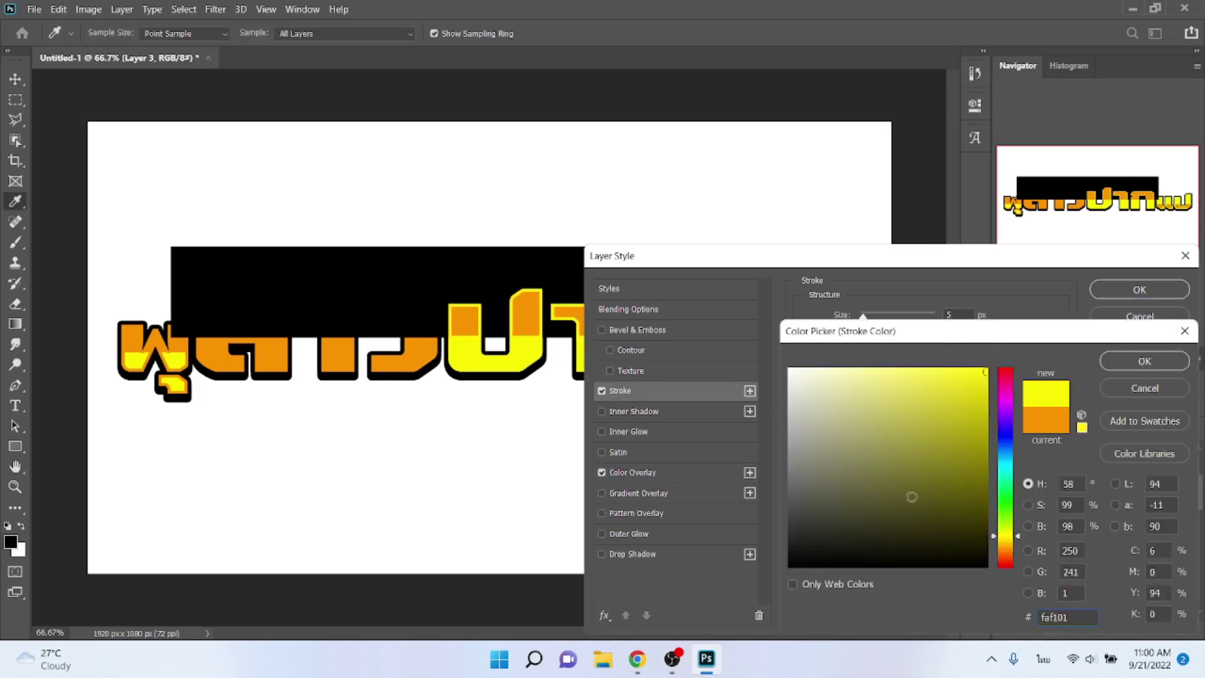
{"action": "key", "text": "Return"}
{"action": "key", "text": "Return"}
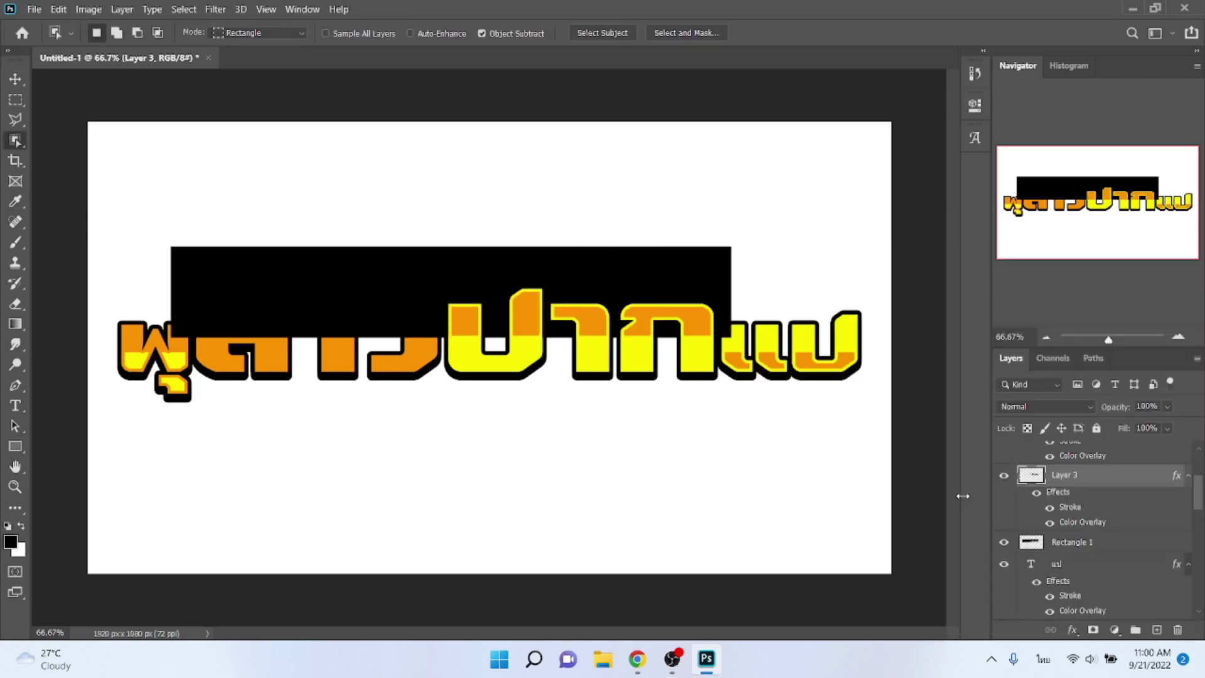
Select the สาว letters and cut that part of Rectangle 1 into a new Layer 4.
{"action": "scroll", "coordinate": [1047, 571], "scroll_direction": "down", "scroll_amount": 2}
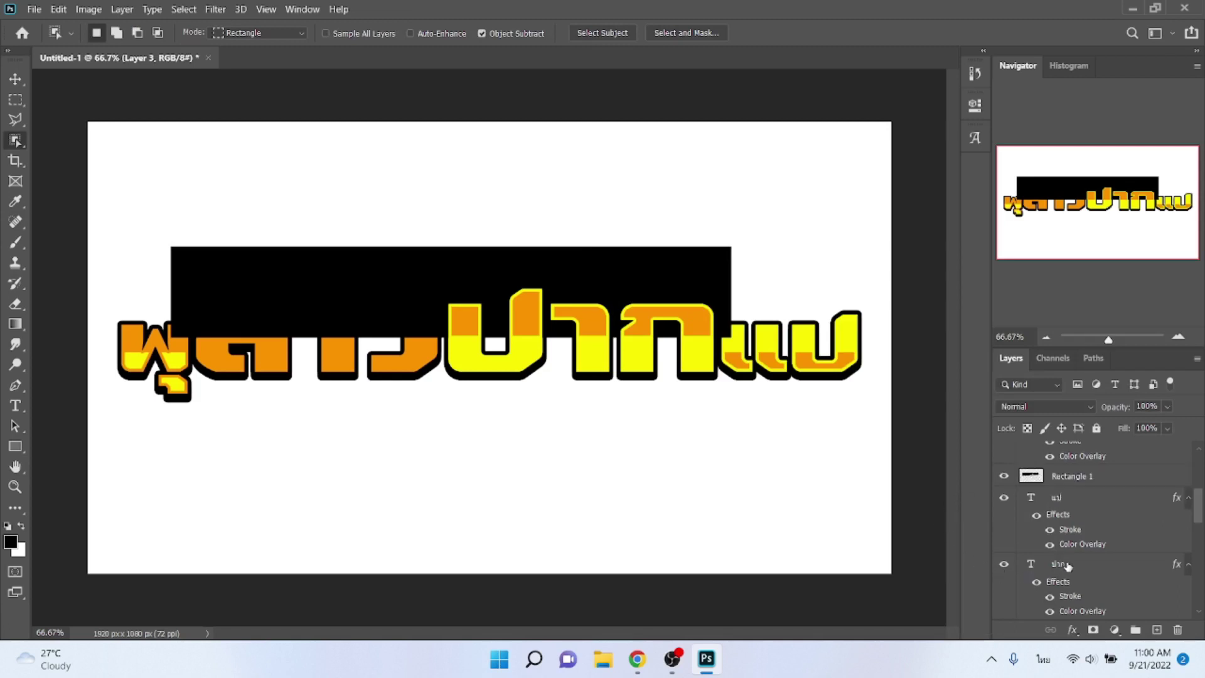
{"action": "scroll", "coordinate": [1061, 568], "scroll_direction": "down", "scroll_amount": 2}
{"action": "left_click", "coordinate": [1069, 567]}
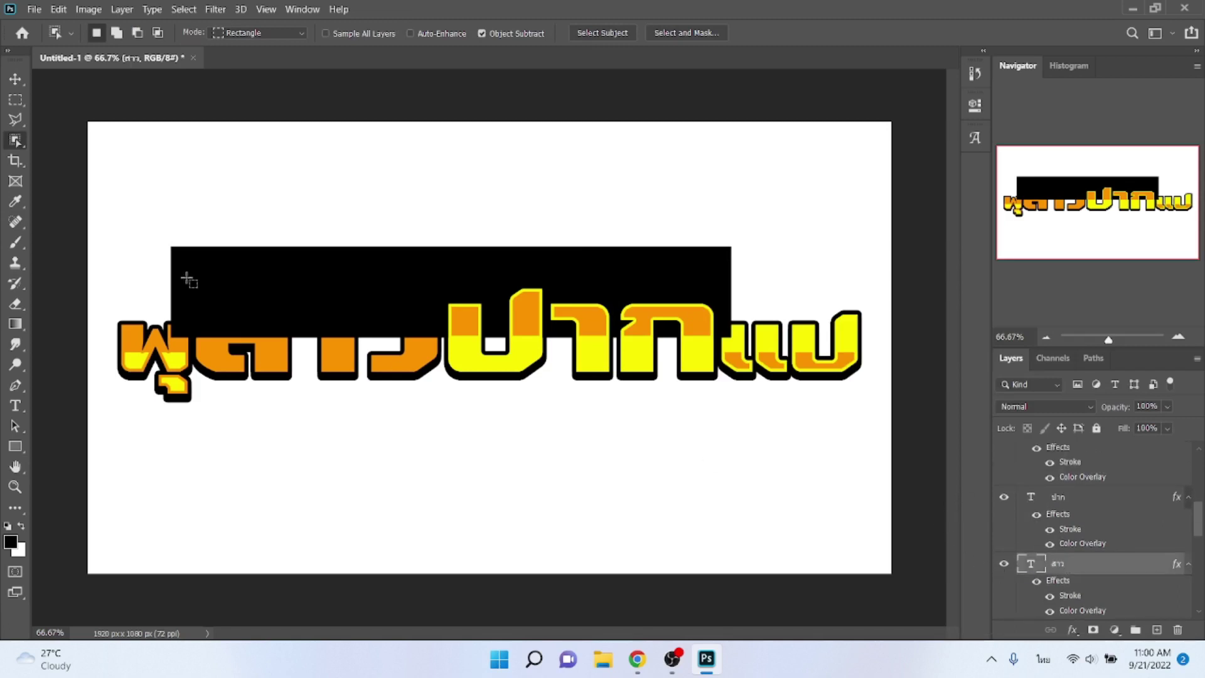
{"action": "left_click_drag", "start_coordinate": [162, 211], "coordinate": [463, 409]}
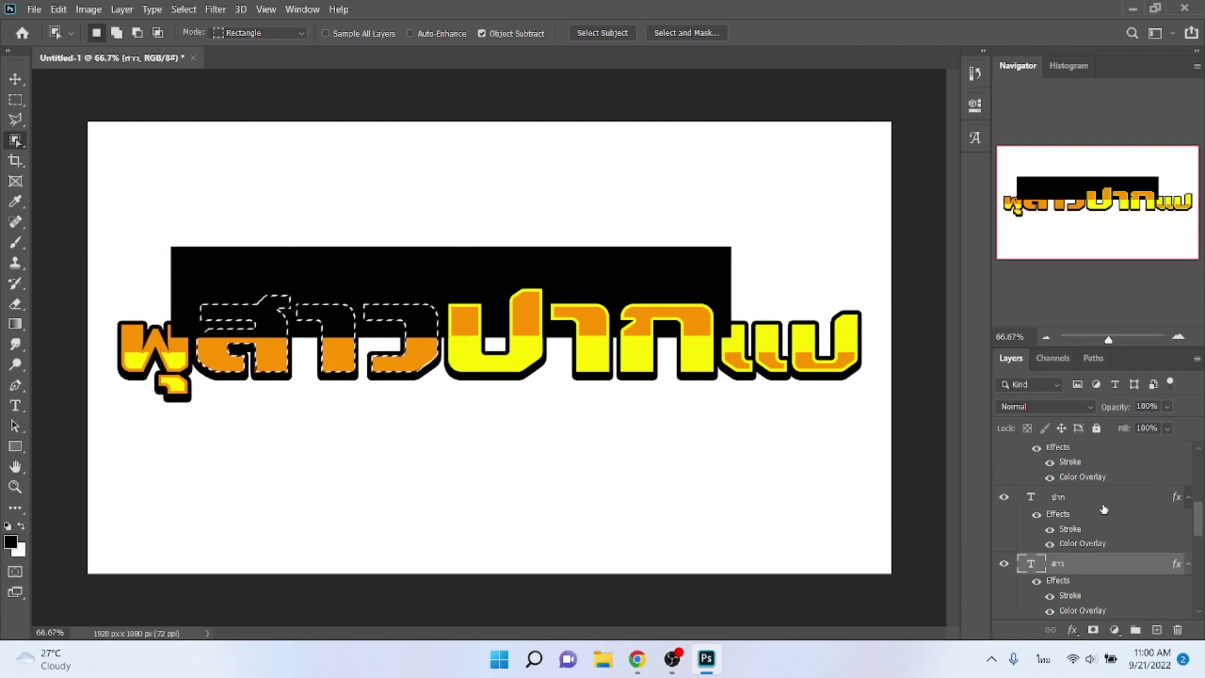
{"action": "scroll", "coordinate": [1103, 509], "scroll_direction": "up", "scroll_amount": 2}
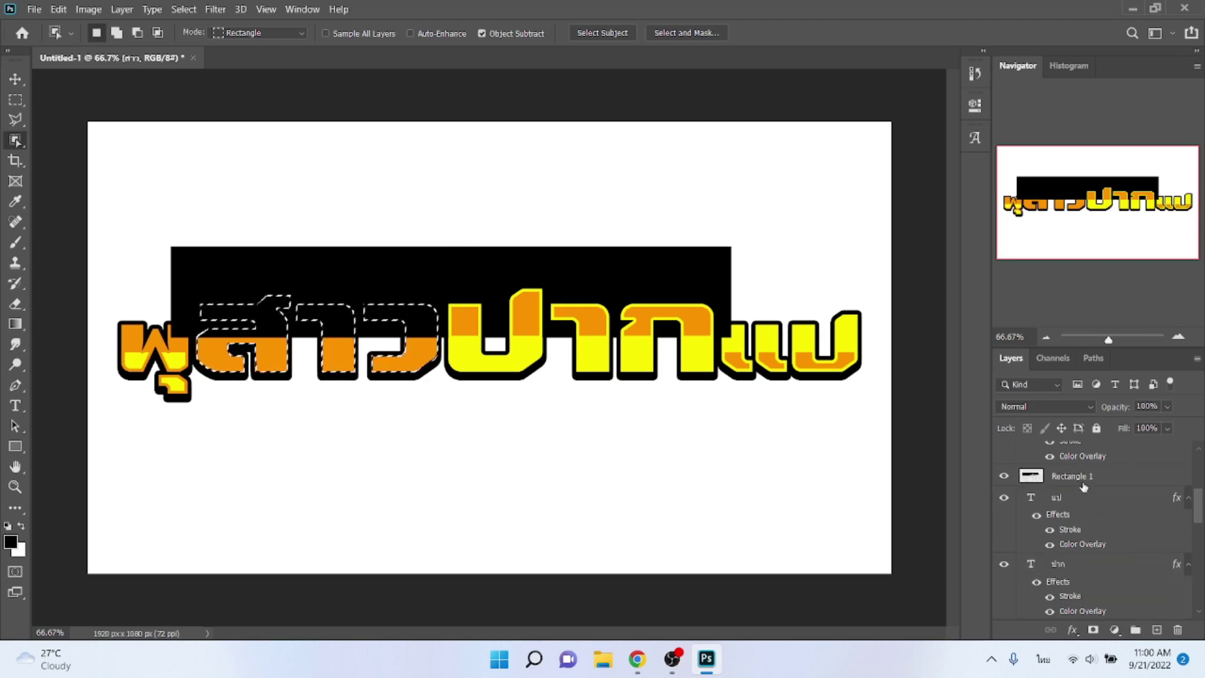
{"action": "left_click", "coordinate": [1043, 476]}
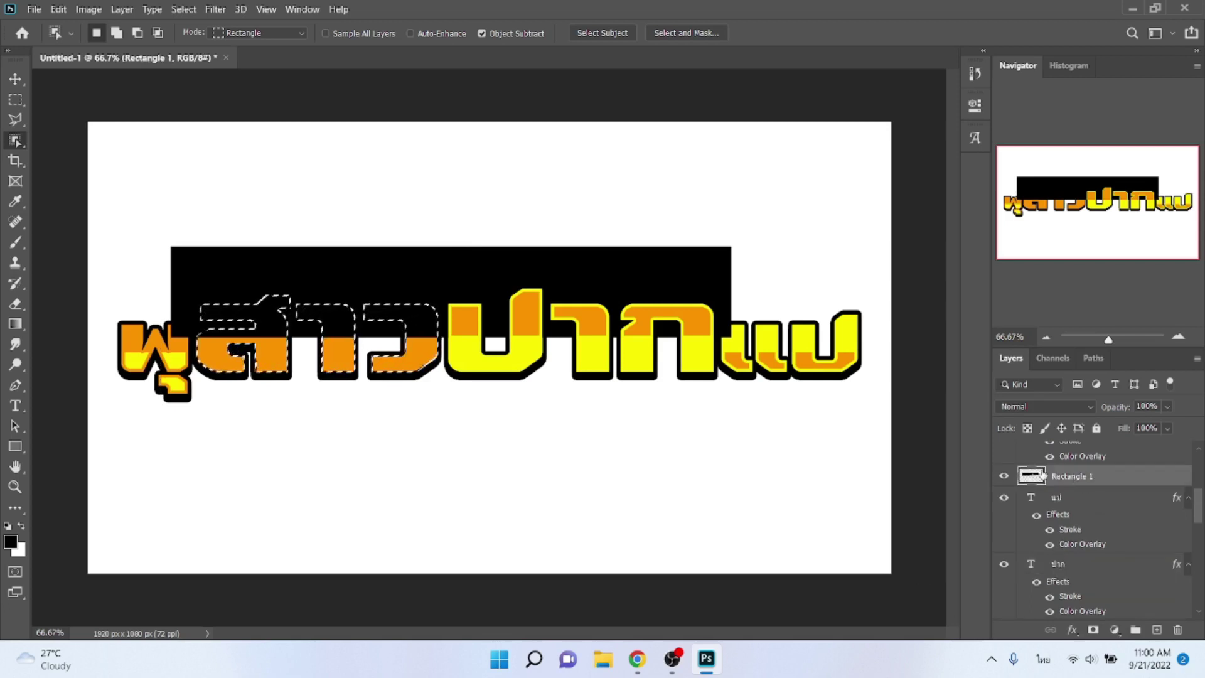
{"action": "right_click", "coordinate": [347, 322]}
{"action": "left_click", "coordinate": [432, 437]}
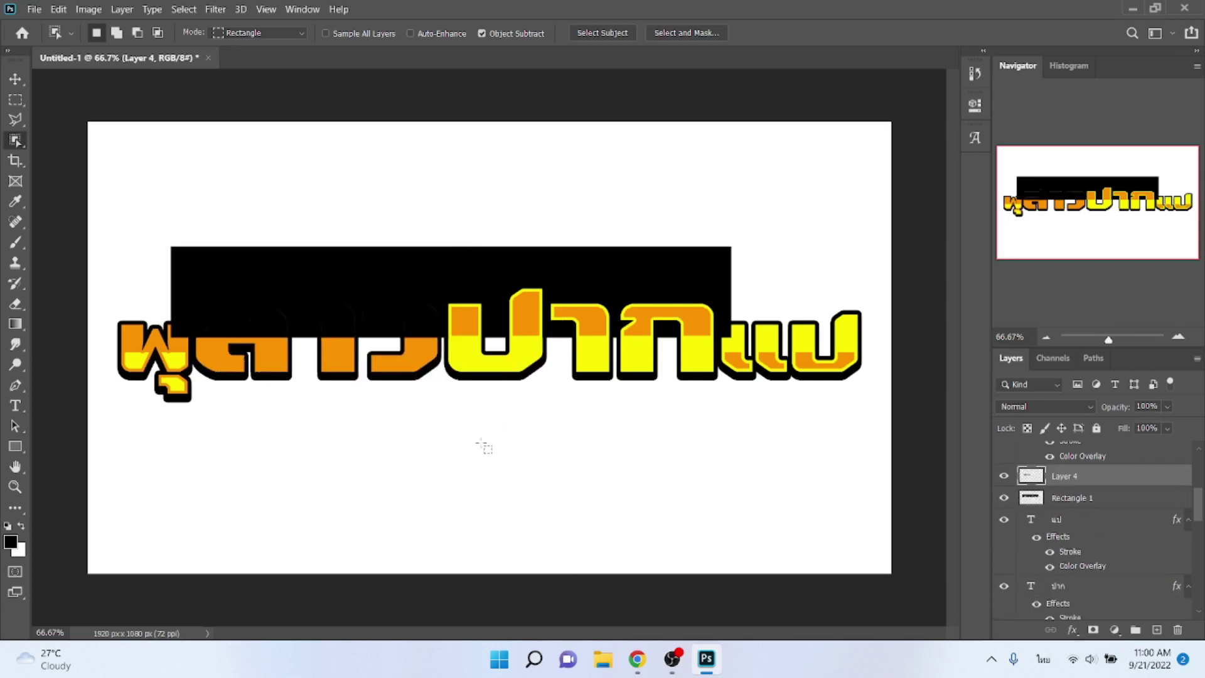
{"action": "left_click", "coordinate": [1073, 630]}
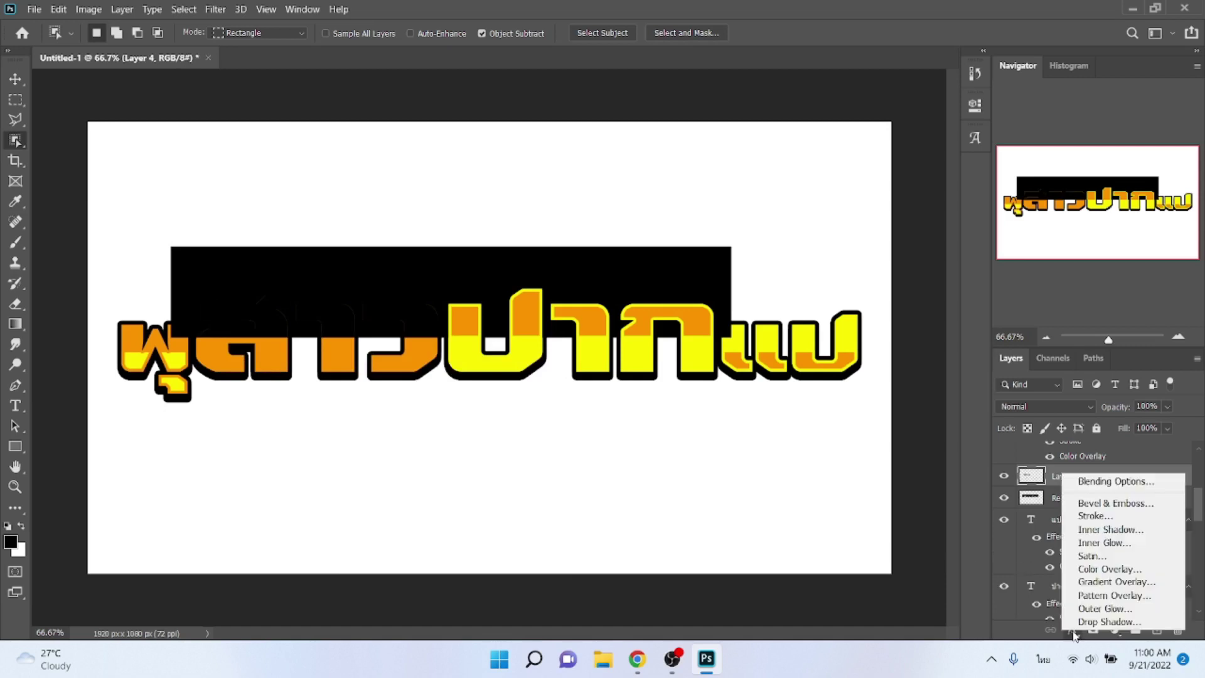
Add a yellow Color Overlay to Layer 4, sampled from the headline.
{"action": "left_click", "coordinate": [1093, 581]}
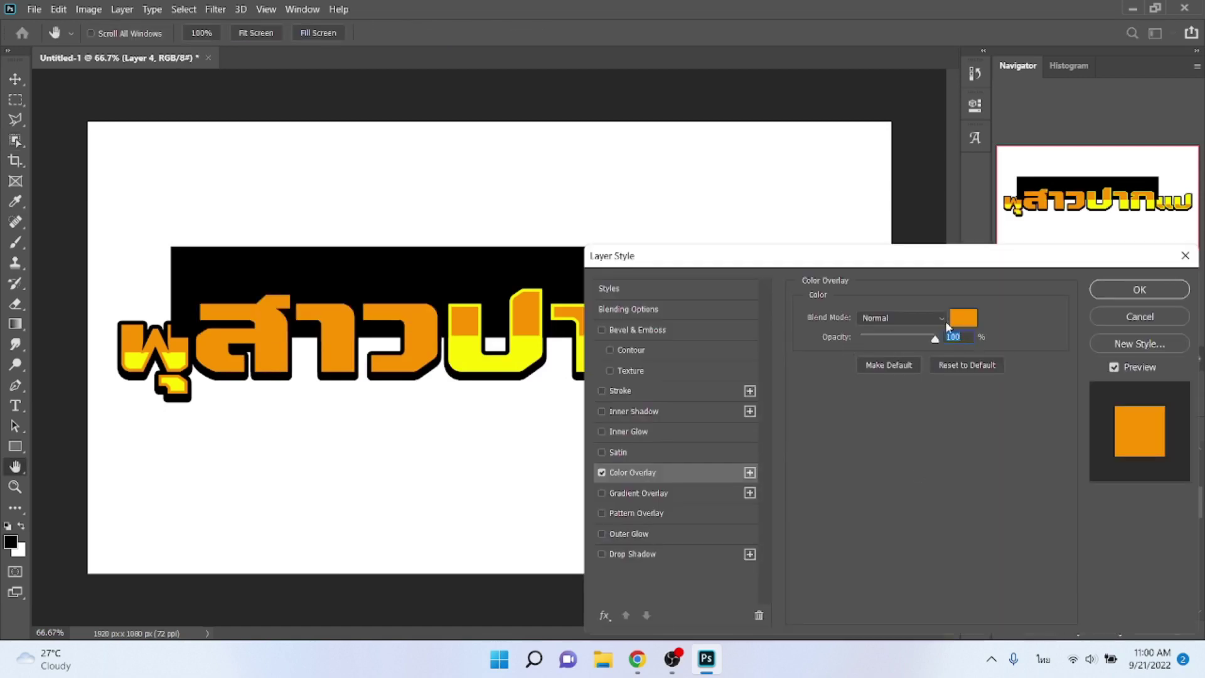
{"action": "left_click", "coordinate": [967, 321]}
{"action": "left_click", "coordinate": [532, 349]}
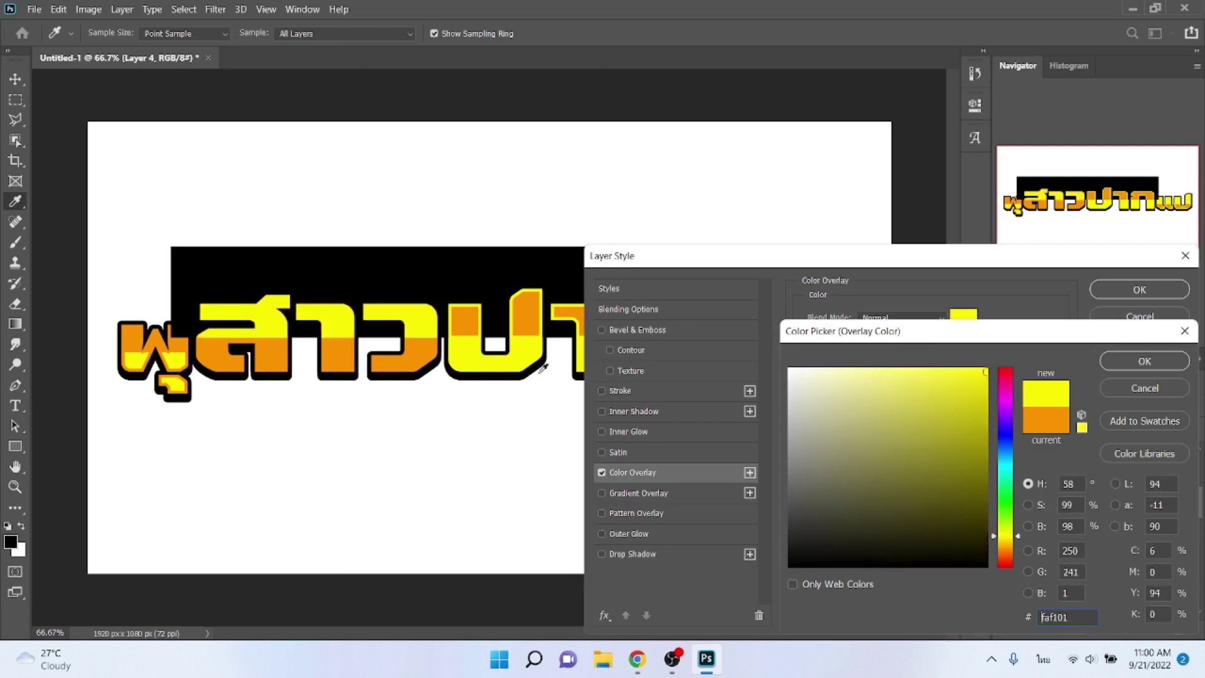
{"action": "key", "text": "Return"}
Add a 7 px orange Stroke to Layer 4, sampled from the headline, and apply the style.
{"action": "left_click", "coordinate": [657, 392]}
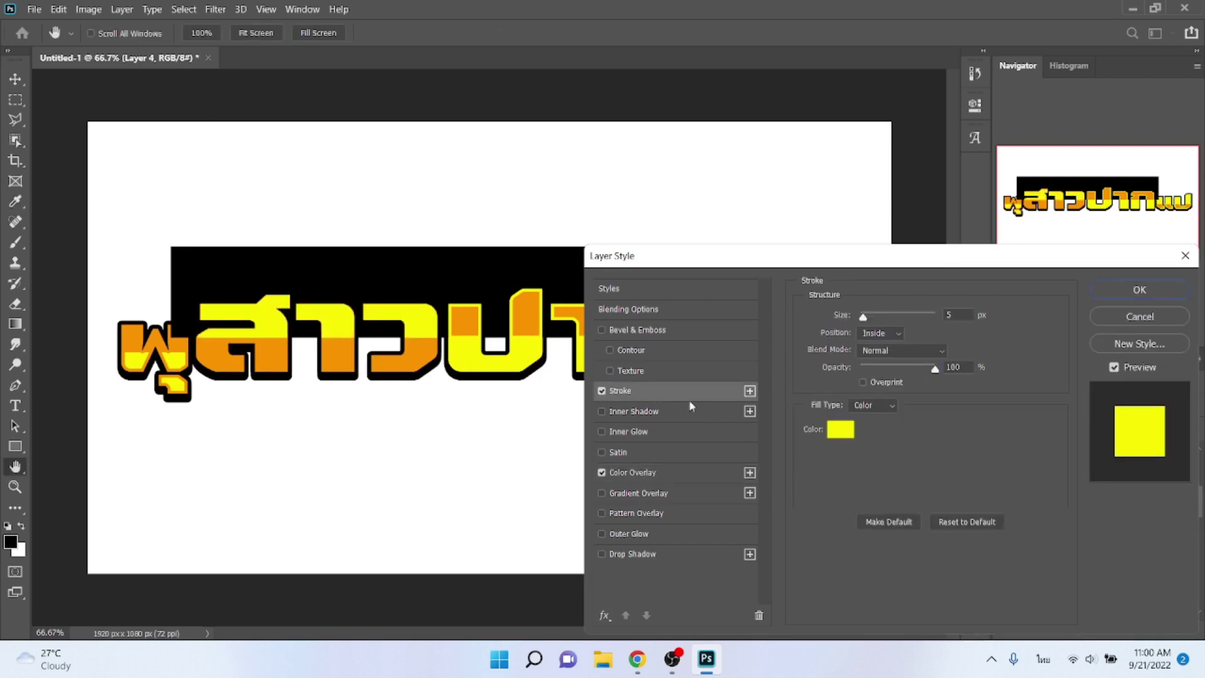
{"action": "left_click", "coordinate": [839, 434]}
{"action": "left_click", "coordinate": [431, 350]}
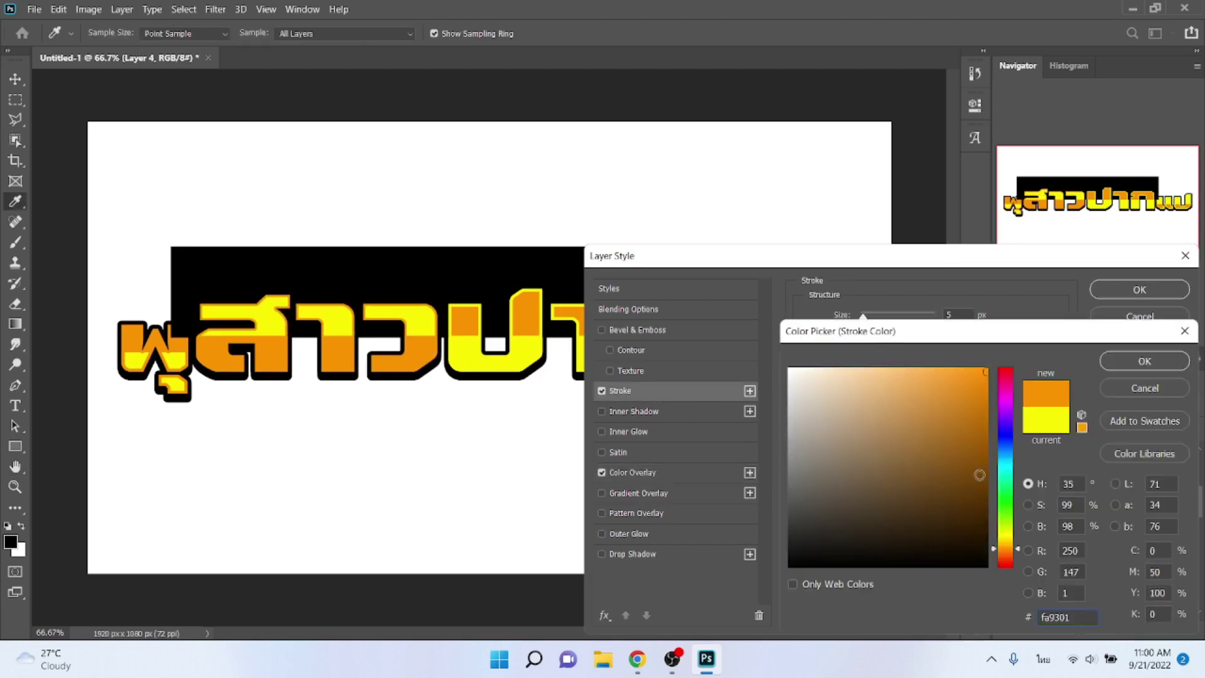
{"action": "key", "text": "Return"}
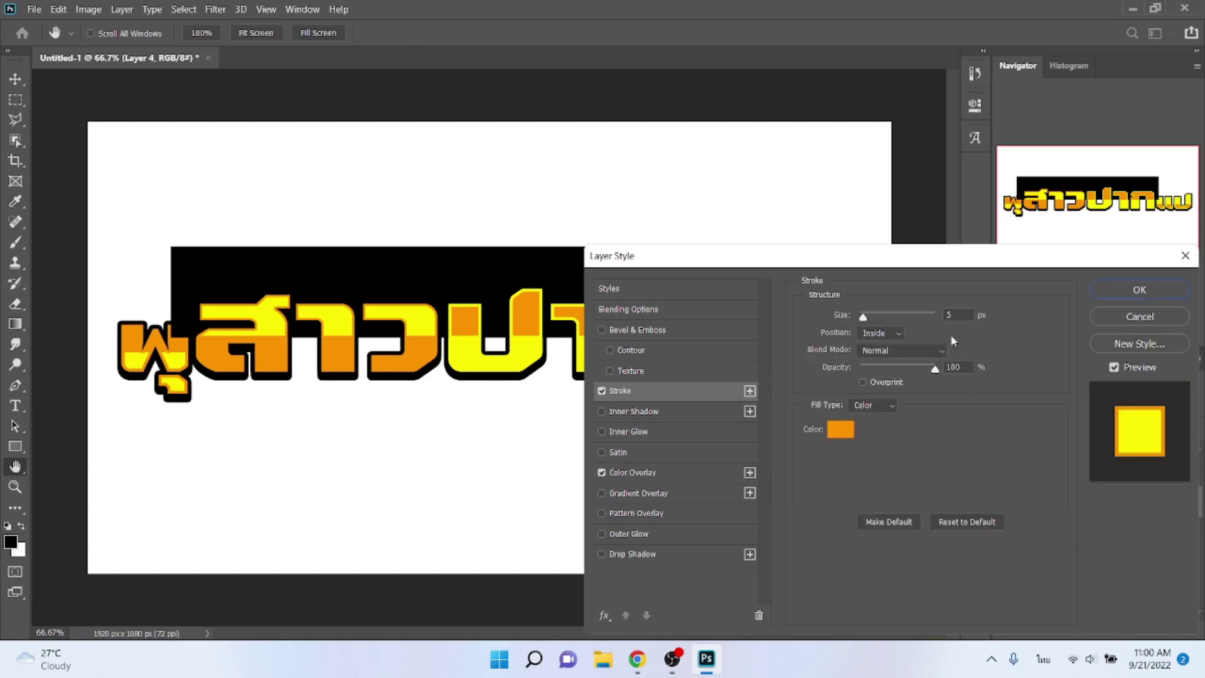
{"action": "left_click", "coordinate": [957, 315]}
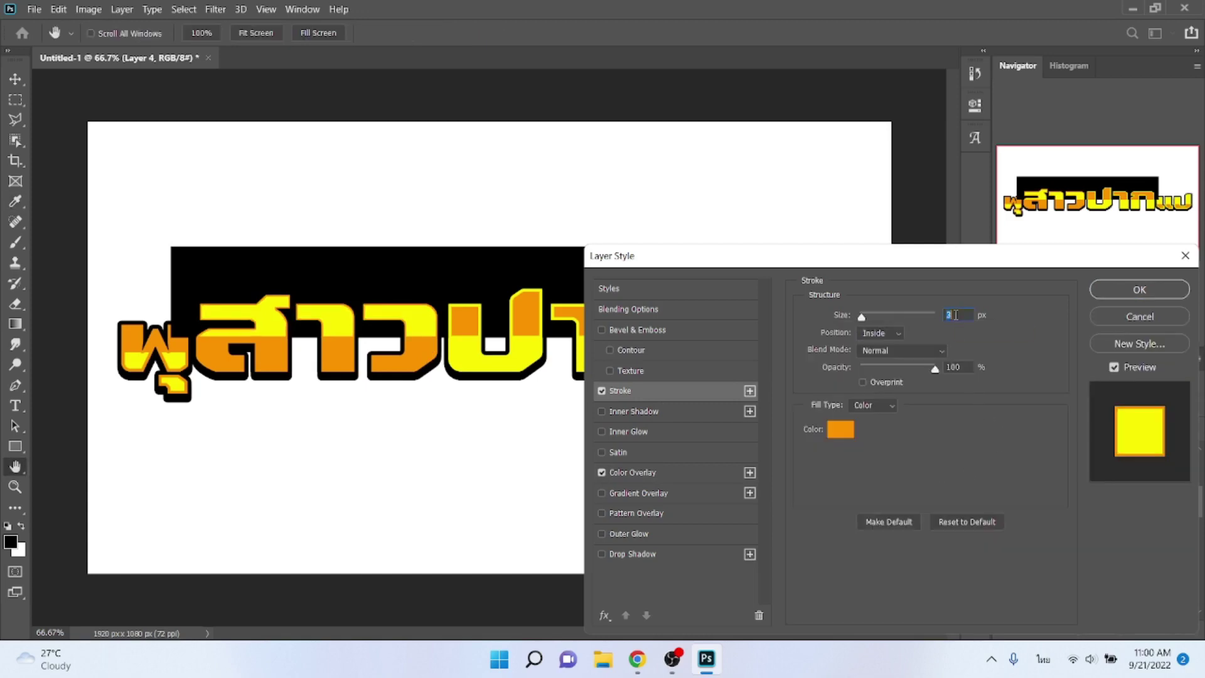
{"action": "key", "text": "Up"}
{"action": "key", "text": "Up"}
{"action": "key", "text": "Up"}
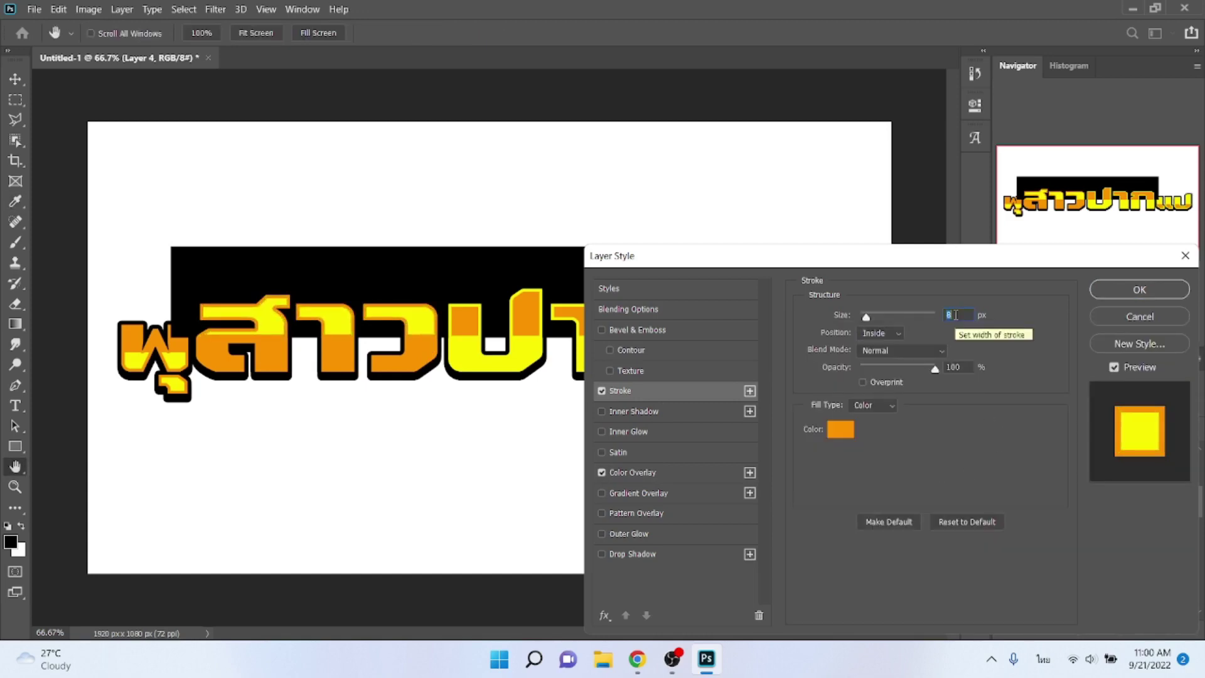
{"action": "key", "text": "Down"}
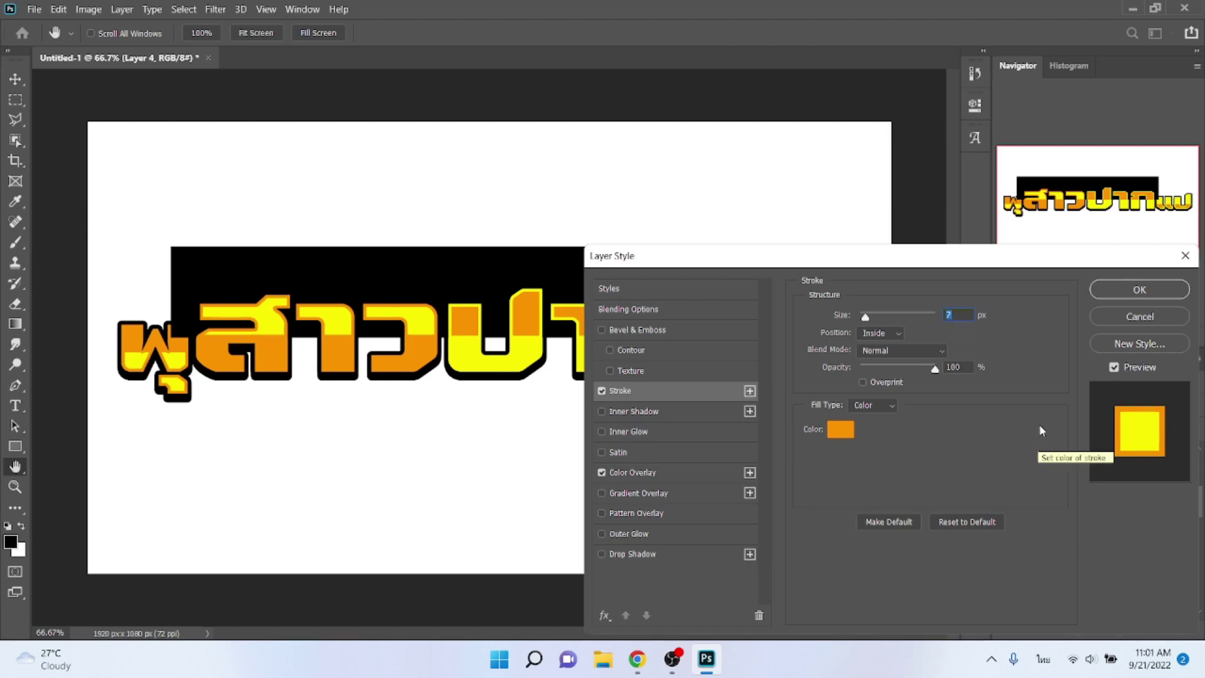
{"action": "key", "text": "Return"}
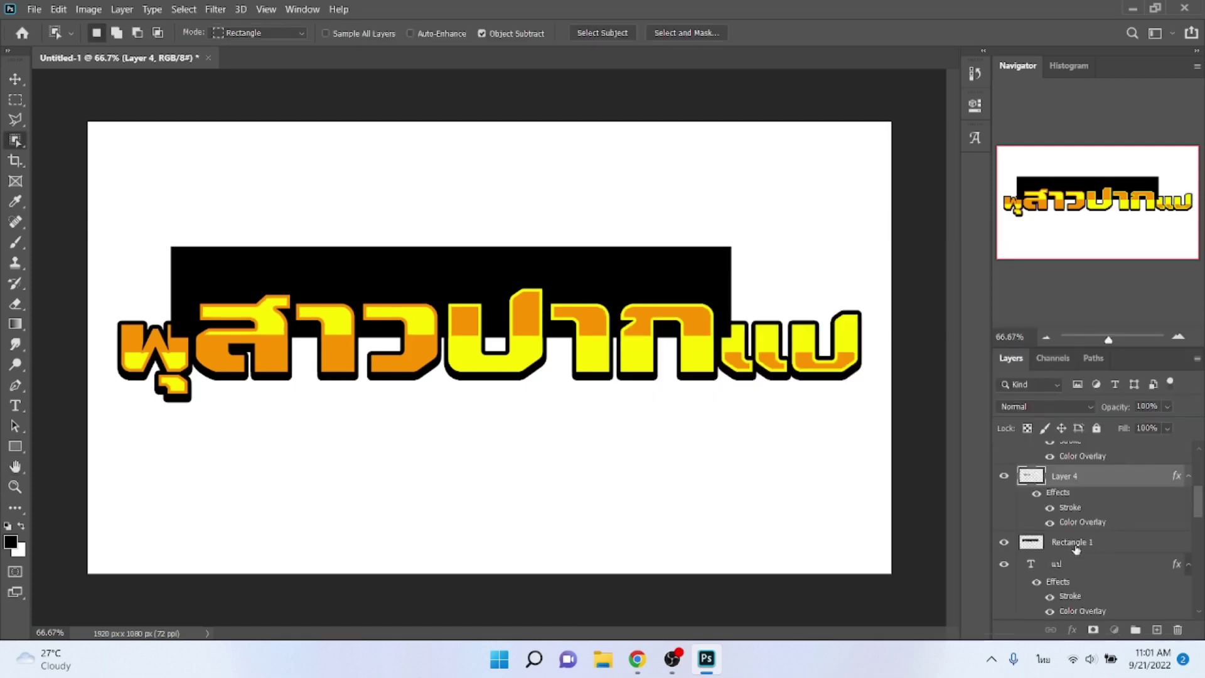
Delete the black Rectangle 1 layer.
{"action": "left_click", "coordinate": [1074, 543]}
{"action": "key", "text": "Delete"}
{"action": "scroll", "coordinate": [1084, 516], "scroll_direction": "up", "scroll_amount": 1}
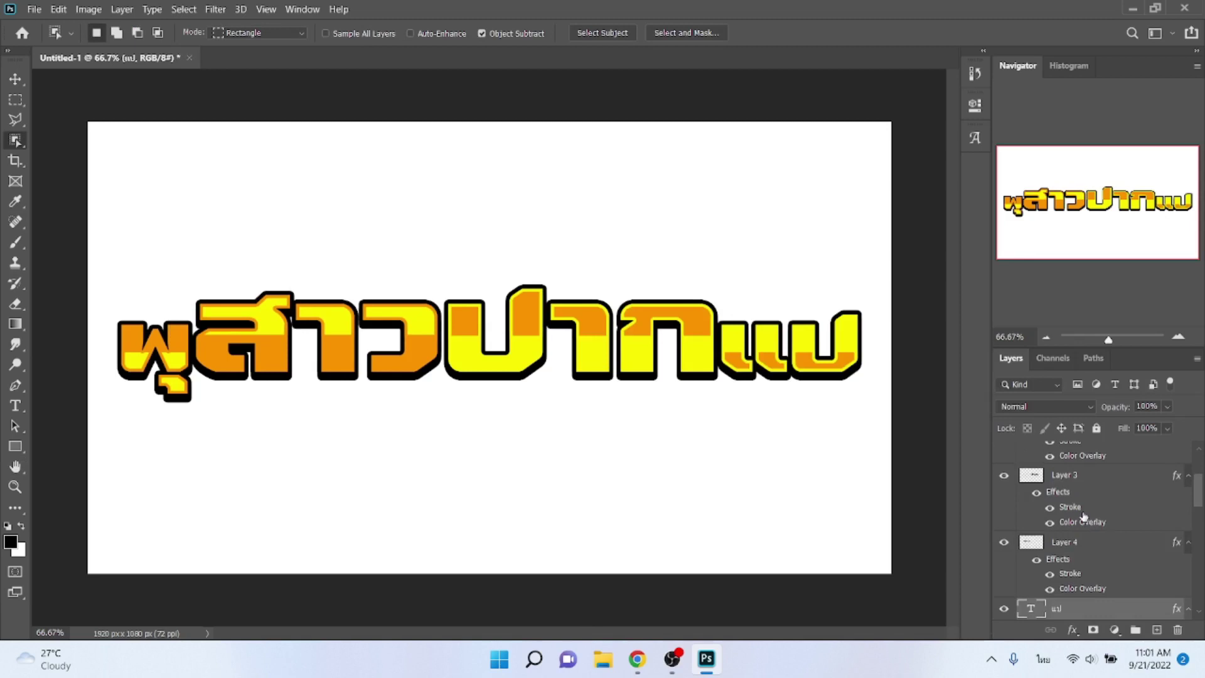
Set Layer 3's yellow stroke to 7 px.
{"action": "left_click", "coordinate": [1071, 479]}
{"action": "left_click", "coordinate": [1066, 620]}
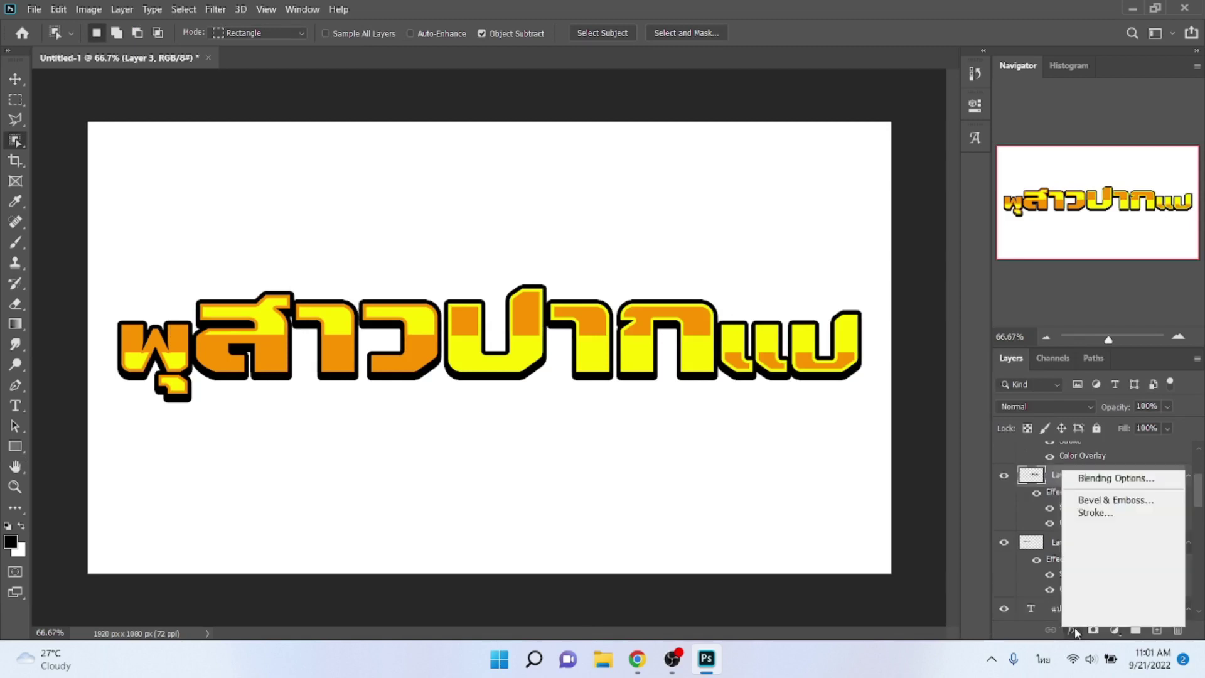
{"action": "left_click", "coordinate": [1080, 516]}
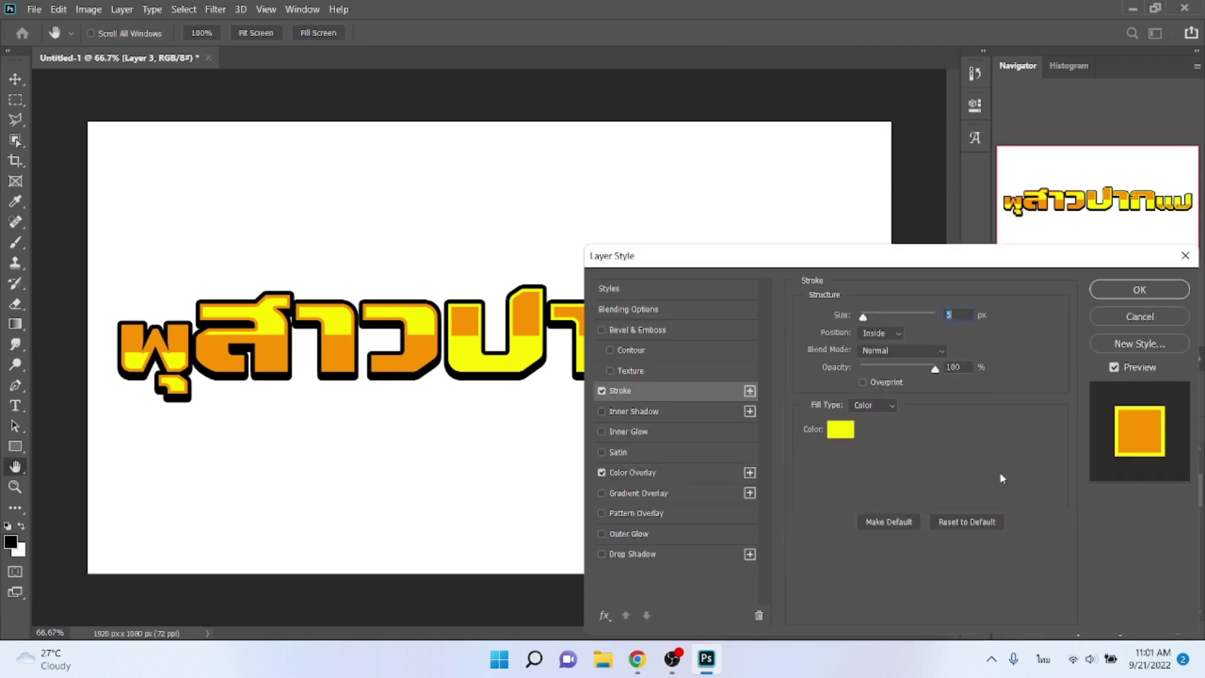
{"action": "scroll", "coordinate": [961, 317], "scroll_direction": "up", "scroll_amount": 4}
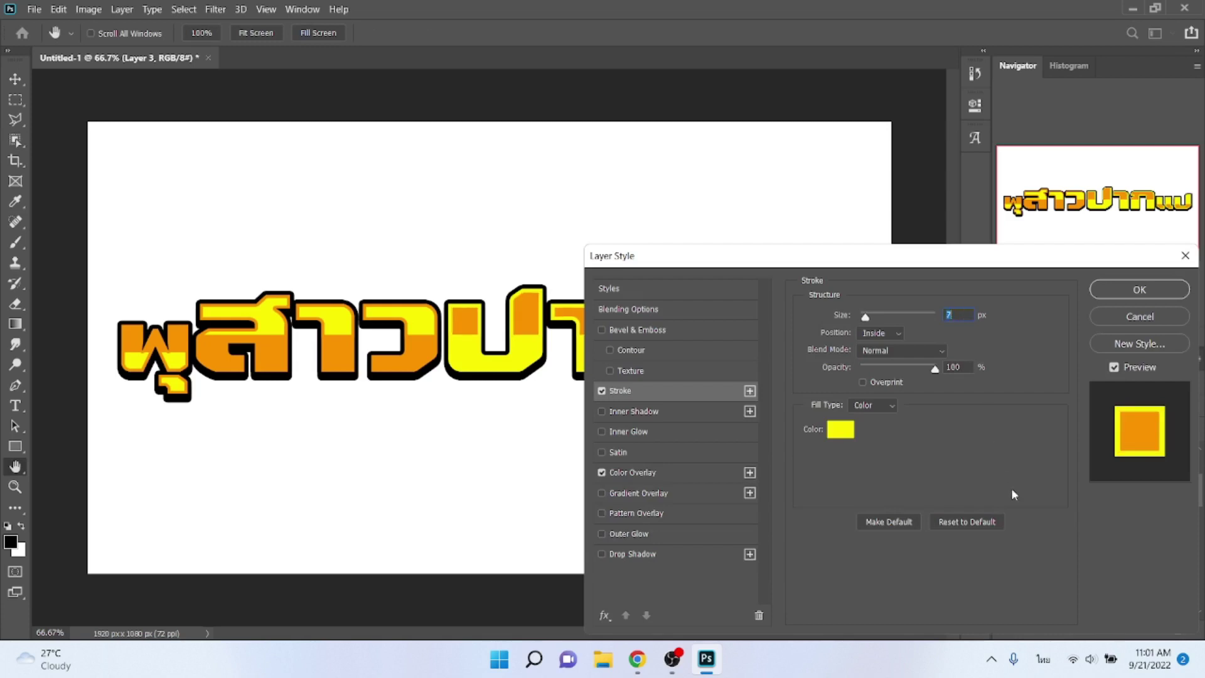
{"action": "key", "text": "Return"}
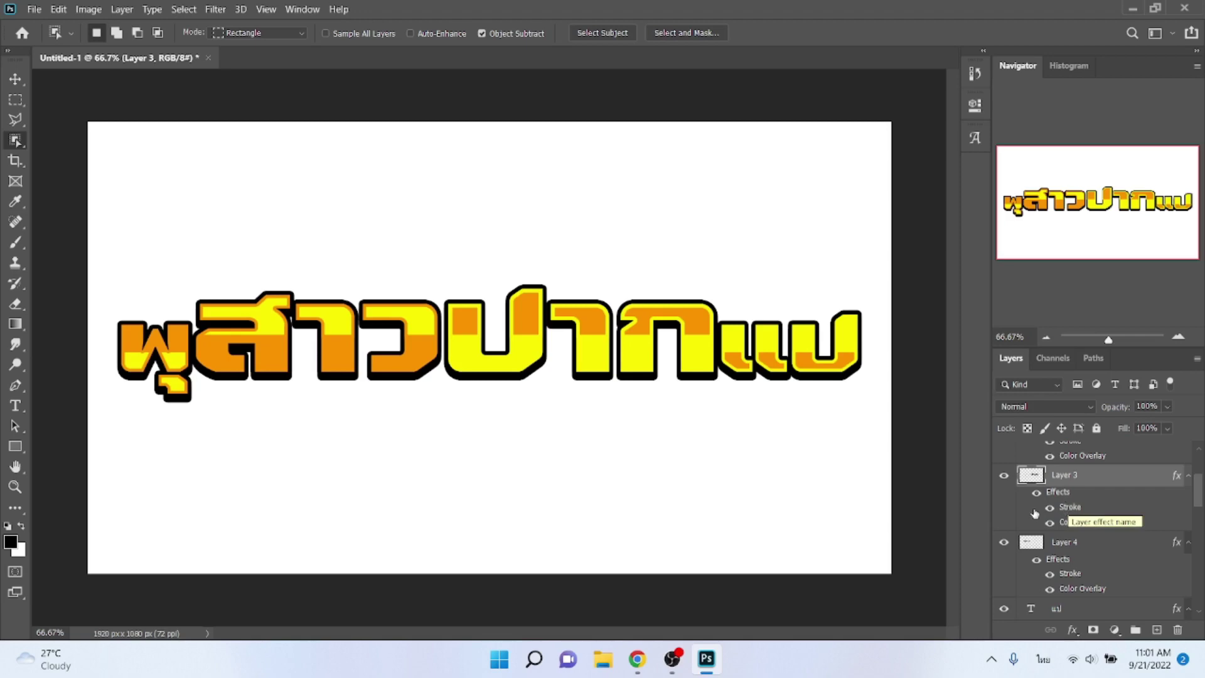
{"action": "scroll", "coordinate": [1066, 507], "scroll_direction": "up", "scroll_amount": 1}
{"action": "scroll", "coordinate": [1061, 508], "scroll_direction": "up", "scroll_amount": 2}
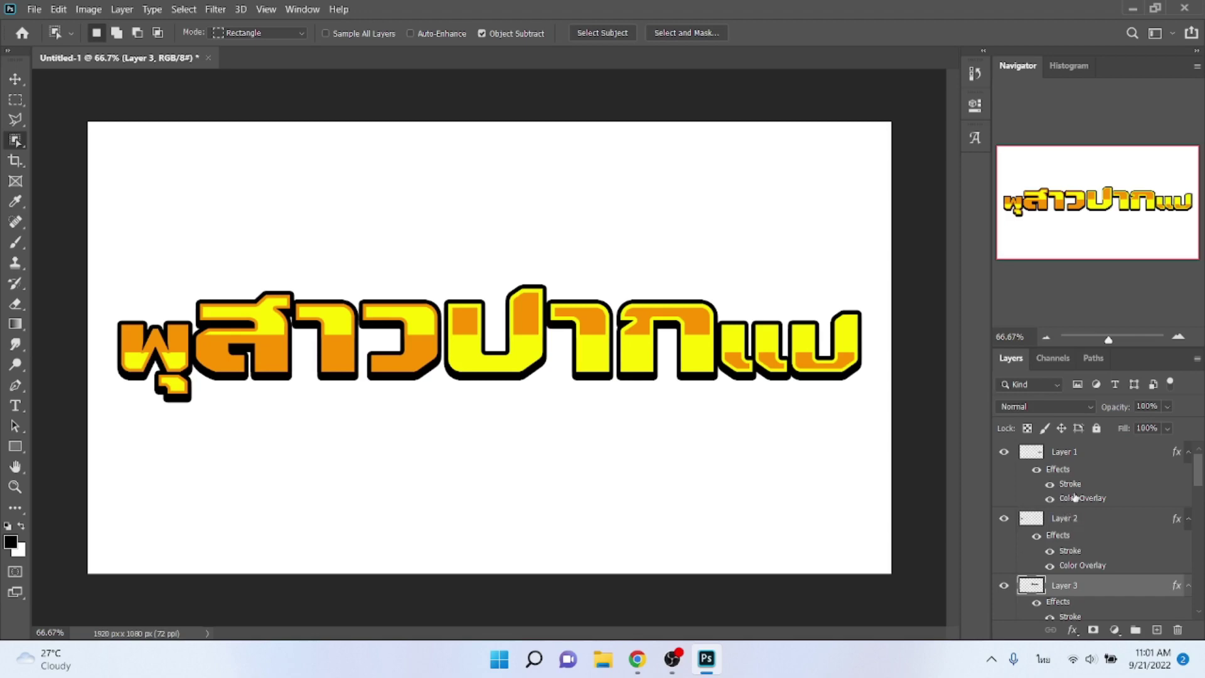
{"action": "key", "text": "v"}
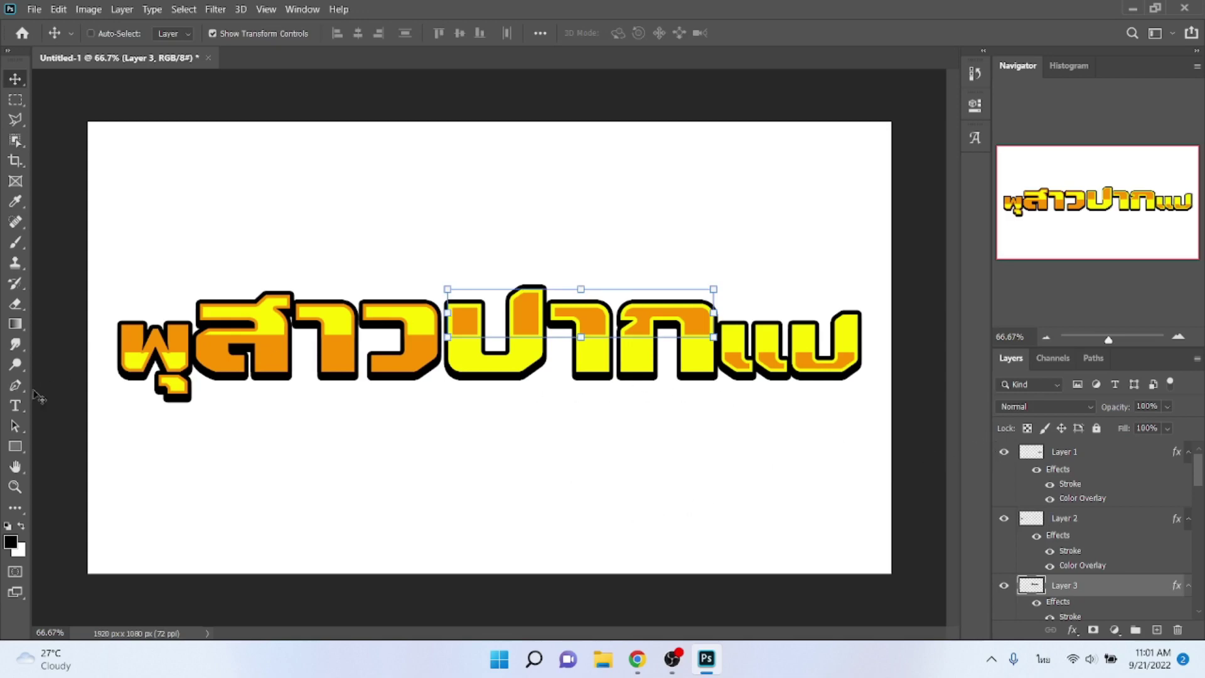
Draw a black rectangle over the right half of the headline.
{"action": "left_click", "coordinate": [15, 448]}
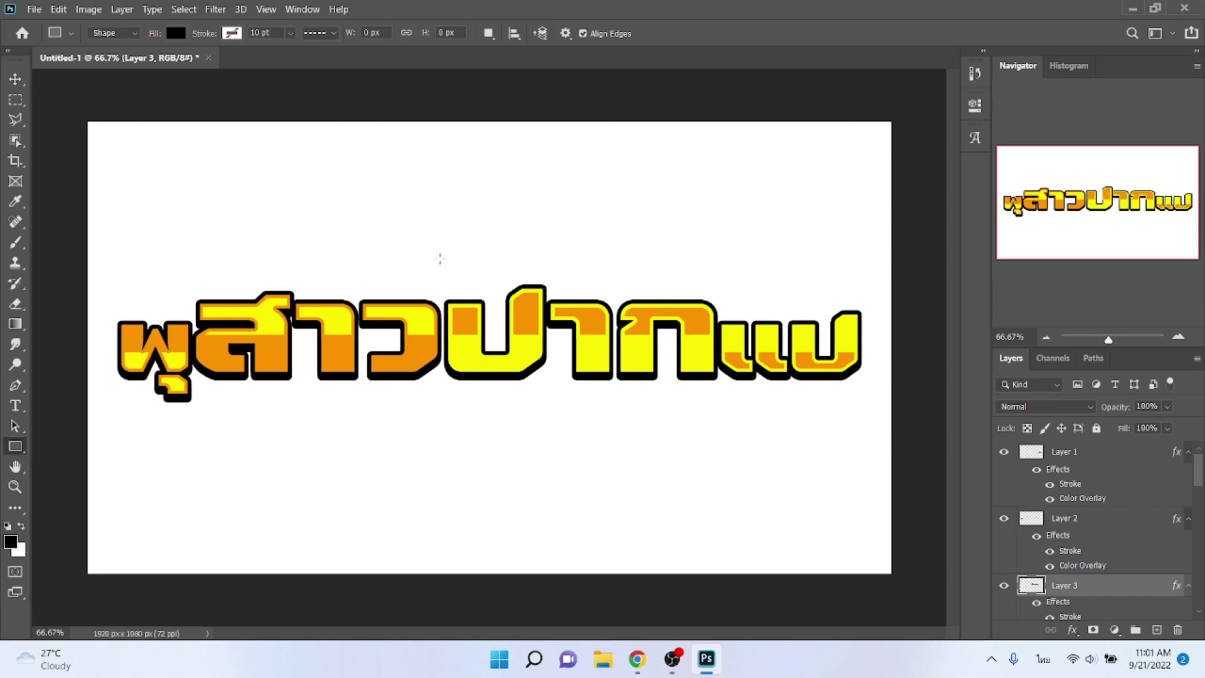
{"action": "left_click_drag", "start_coordinate": [439, 267], "coordinate": [877, 401]}
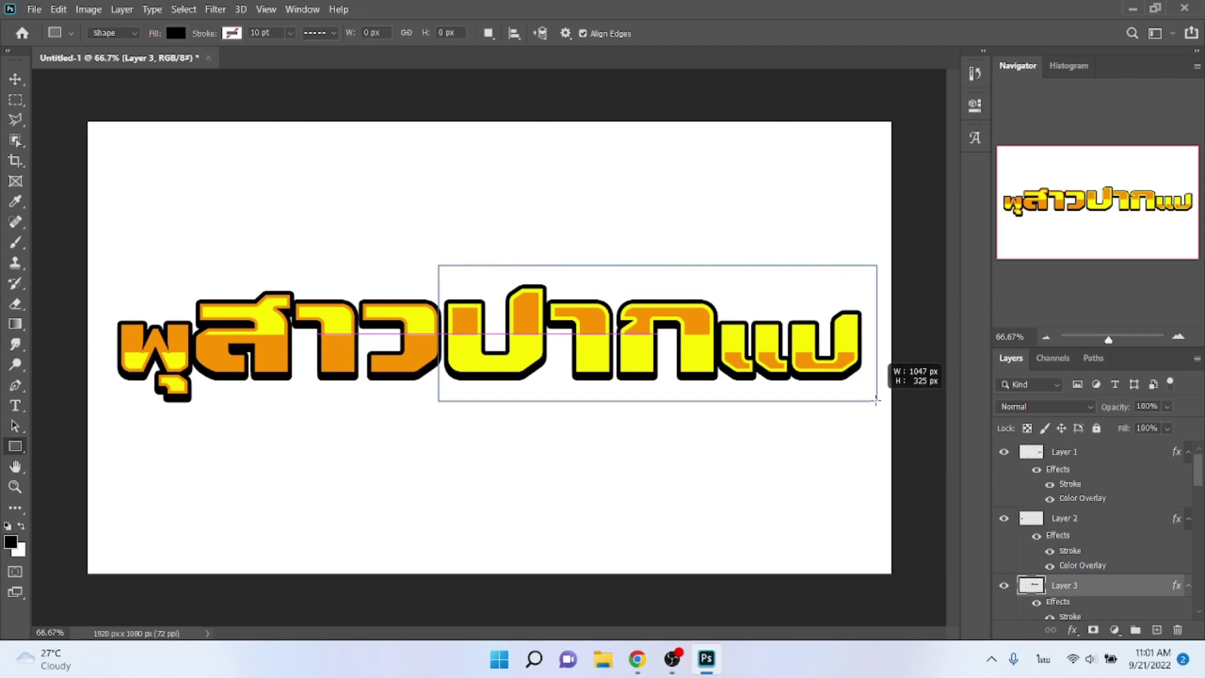
{"action": "left_click_drag", "start_coordinate": [877, 401], "coordinate": [872, 400]}
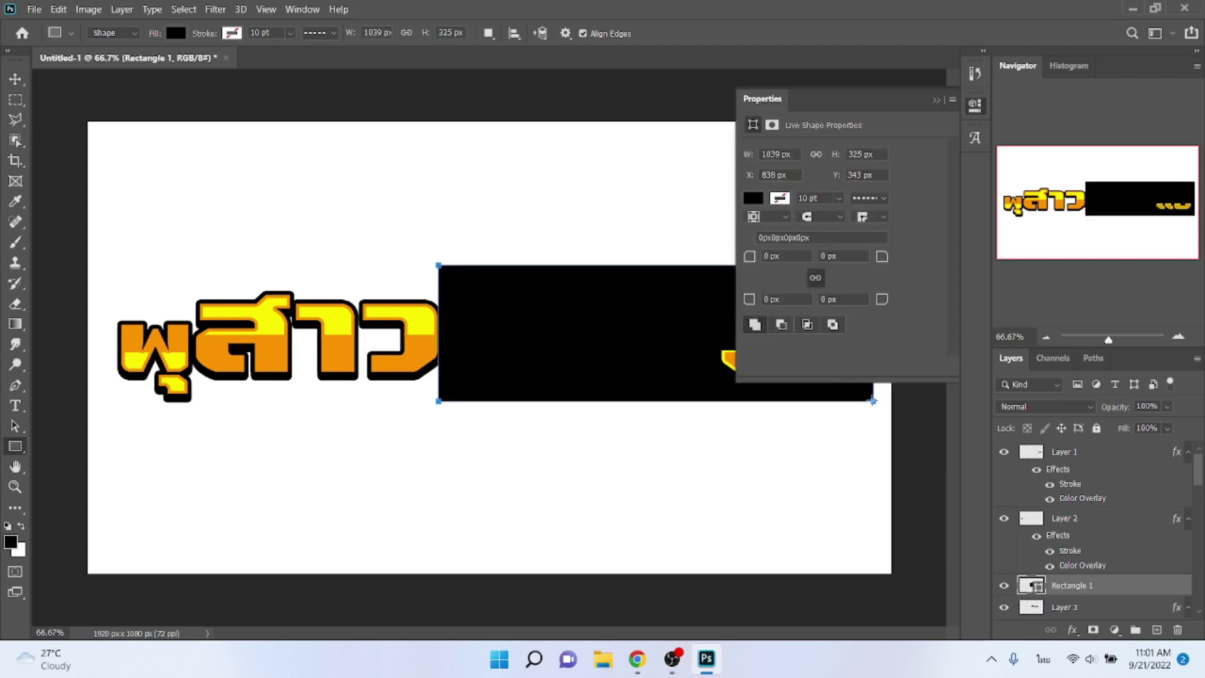
{"action": "left_click", "coordinate": [935, 100]}
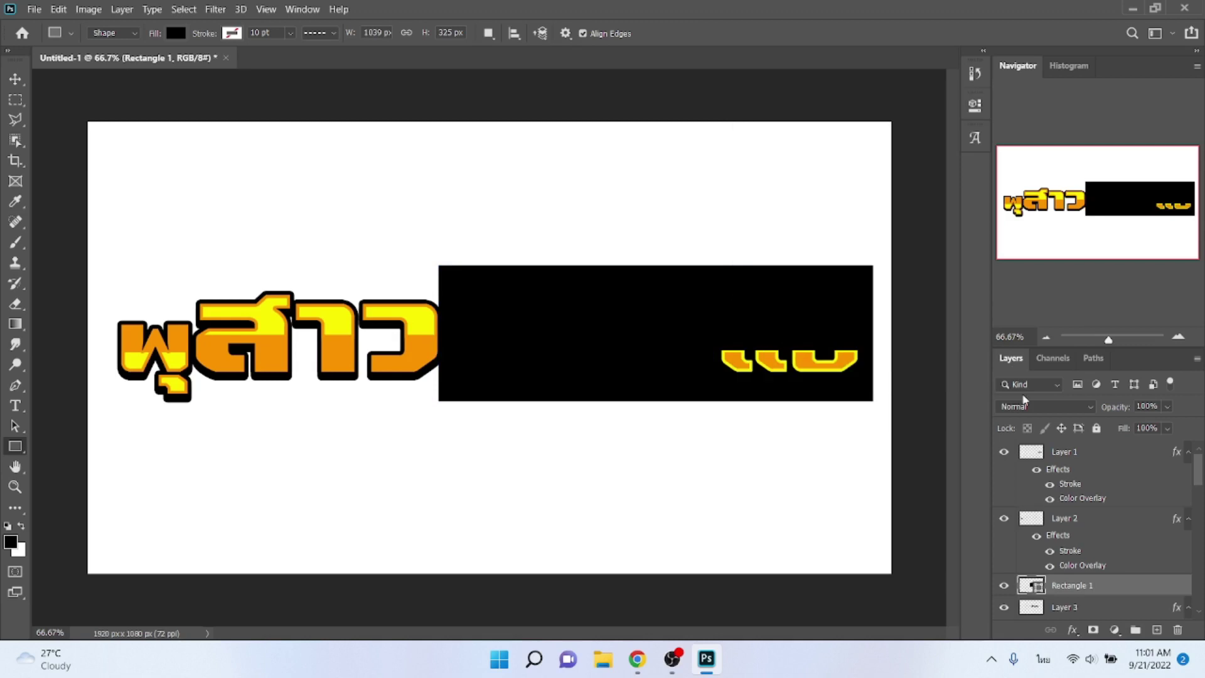
Move the Rectangle 1 layer down to sit just above Layer 0.
{"action": "scroll", "coordinate": [1105, 590], "scroll_direction": "down", "scroll_amount": 3}
{"action": "left_click_drag", "start_coordinate": [1086, 543], "coordinate": [1127, 673]}
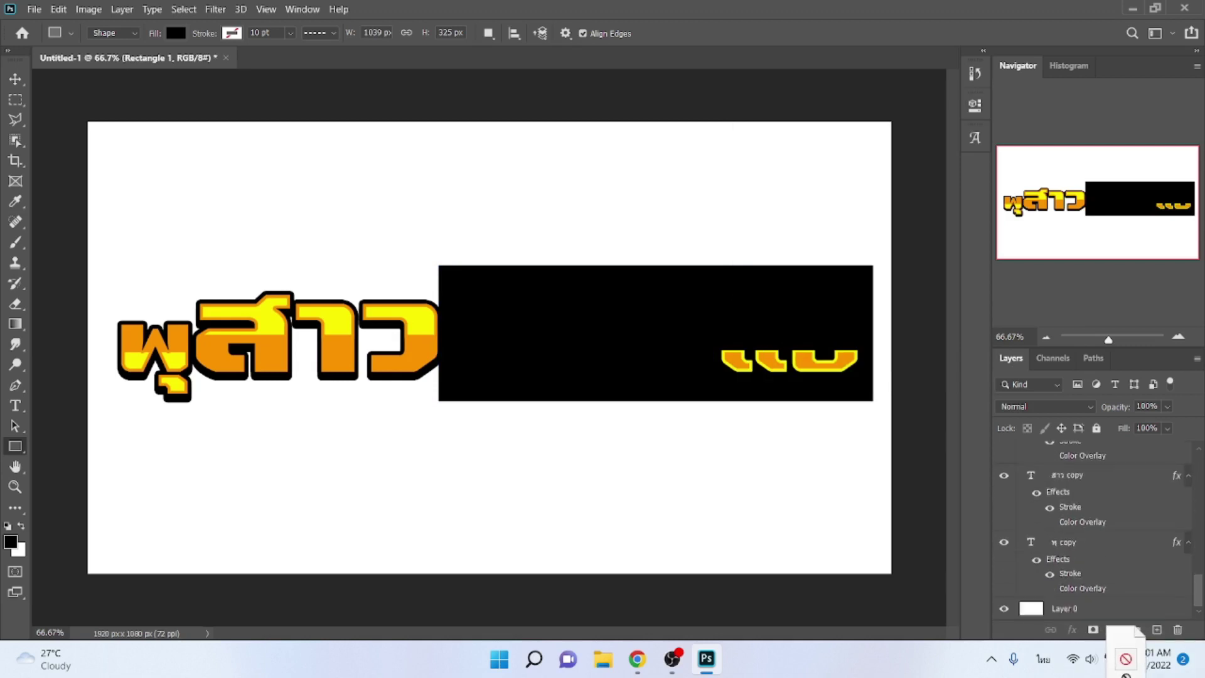
{"action": "left_click_drag", "start_coordinate": [1127, 673], "coordinate": [1108, 600]}
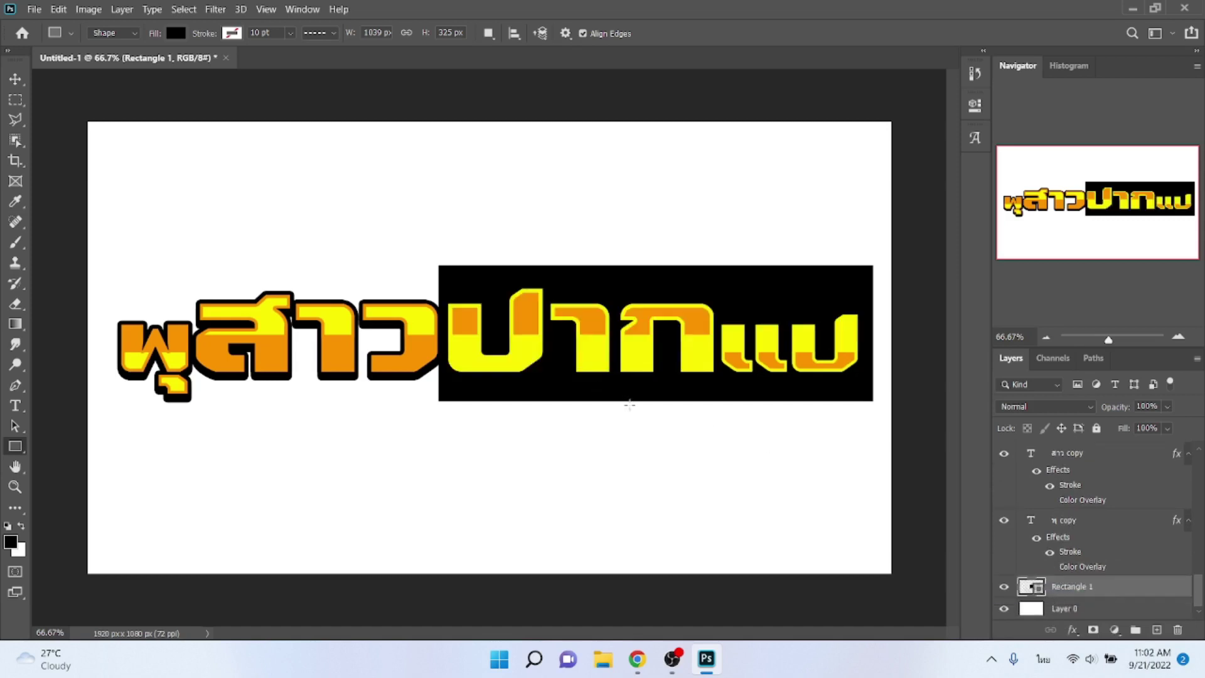
Nudge the rectangle slightly right and give it an orange Color Overlay.
{"action": "key", "text": "v"}
{"action": "key", "text": "Right"}
{"action": "key", "text": "Right"}
{"action": "key", "text": "Right"}
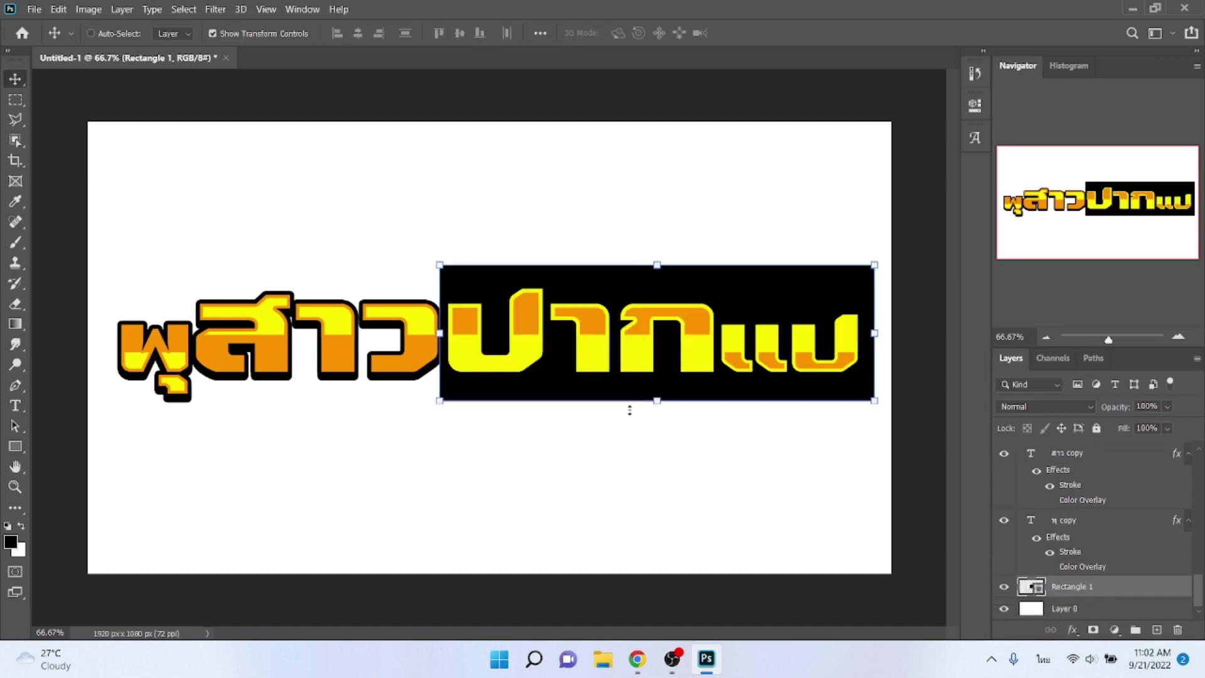
{"action": "key", "text": "Right"}
{"action": "key", "text": "Right"}
{"action": "key", "text": "Right"}
{"action": "key", "text": "Right"}
{"action": "key", "text": "Right"}
{"action": "key", "text": "Right"}
{"action": "key", "text": "Right"}
{"action": "key", "text": "Right"}
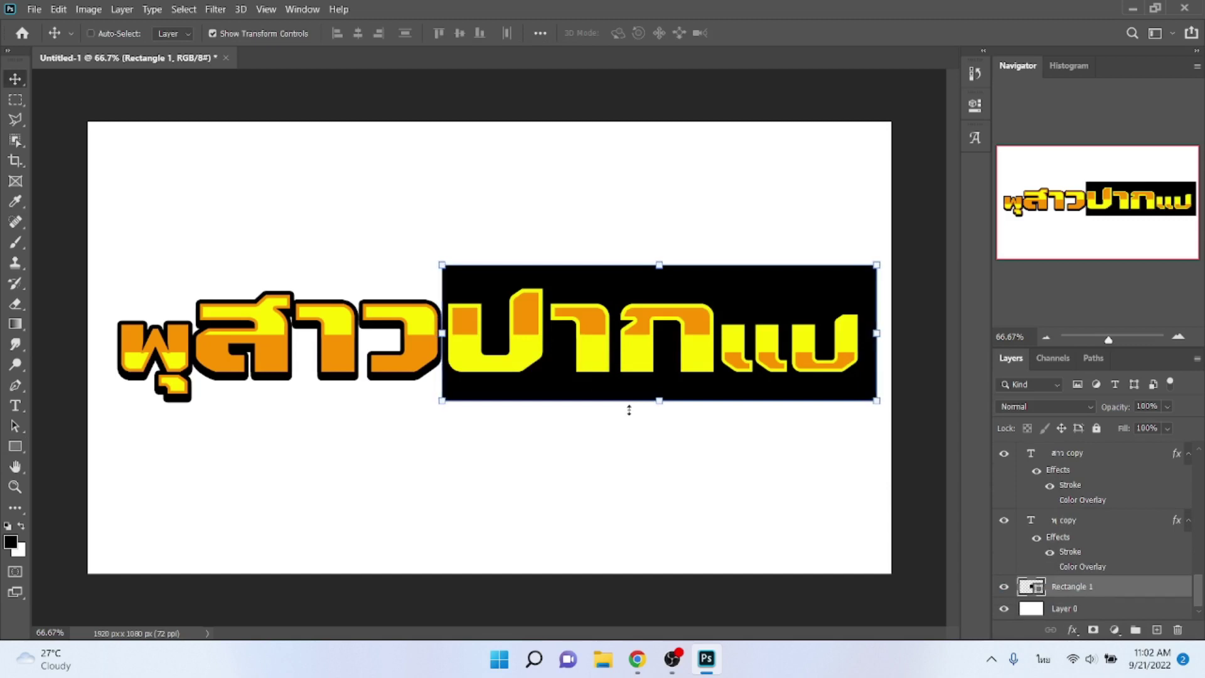
{"action": "left_click", "coordinate": [1072, 632]}
{"action": "left_click", "coordinate": [1093, 568]}
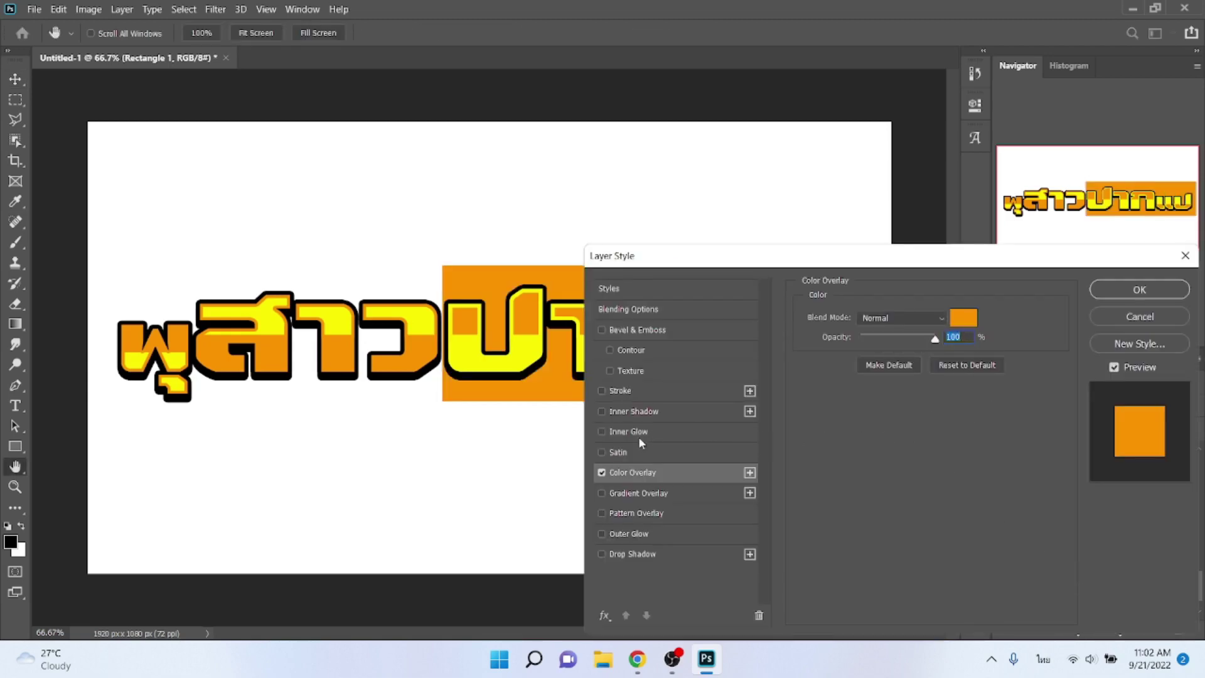
Add a 10 px black Stroke positioned Outside to the rectangle and apply it.
{"action": "left_click", "coordinate": [628, 391]}
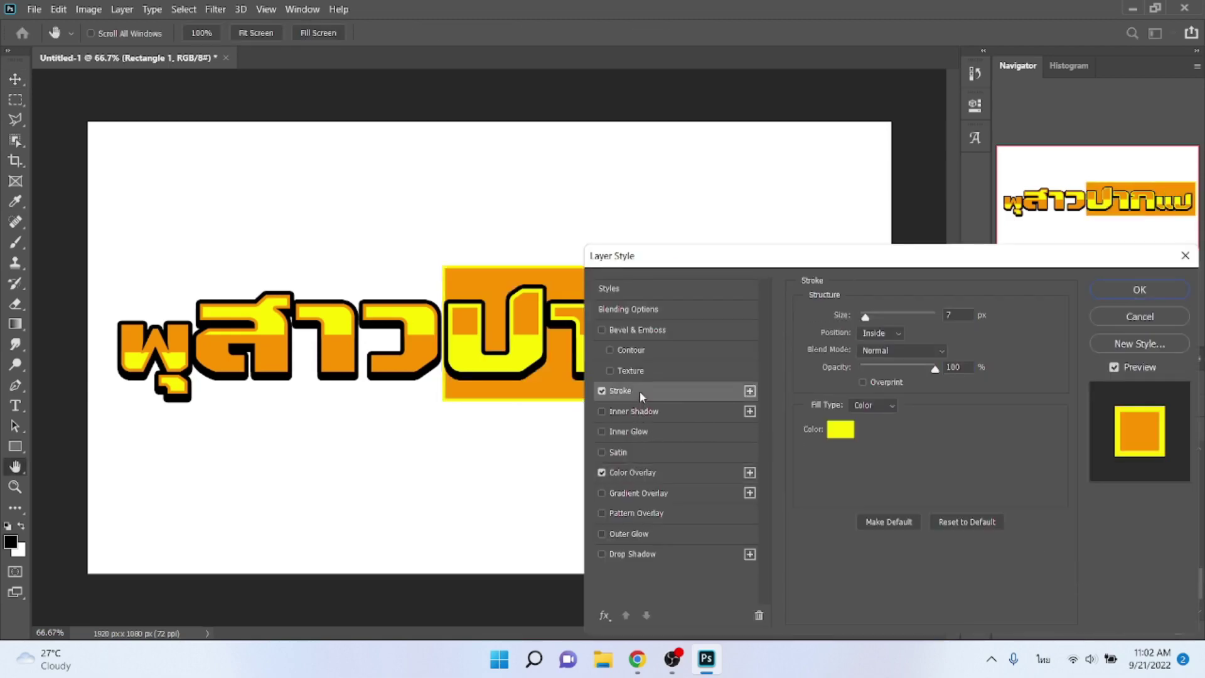
{"action": "left_click", "coordinate": [880, 333]}
{"action": "left_click", "coordinate": [873, 344]}
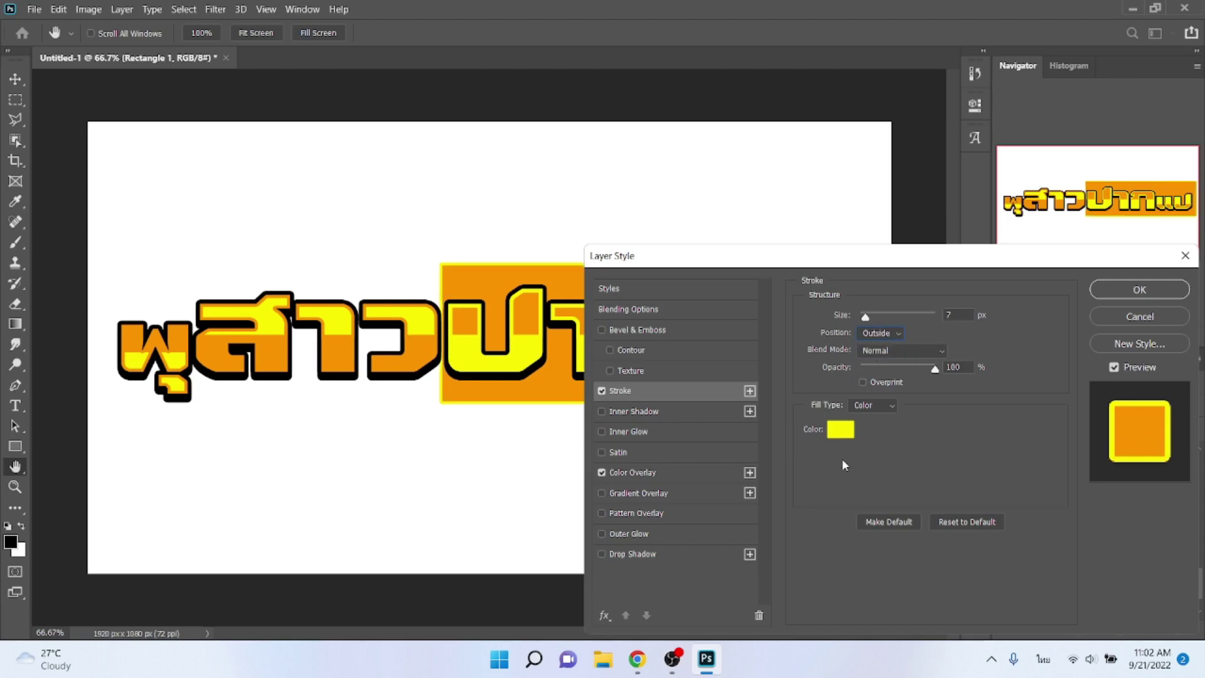
{"action": "left_click", "coordinate": [841, 430]}
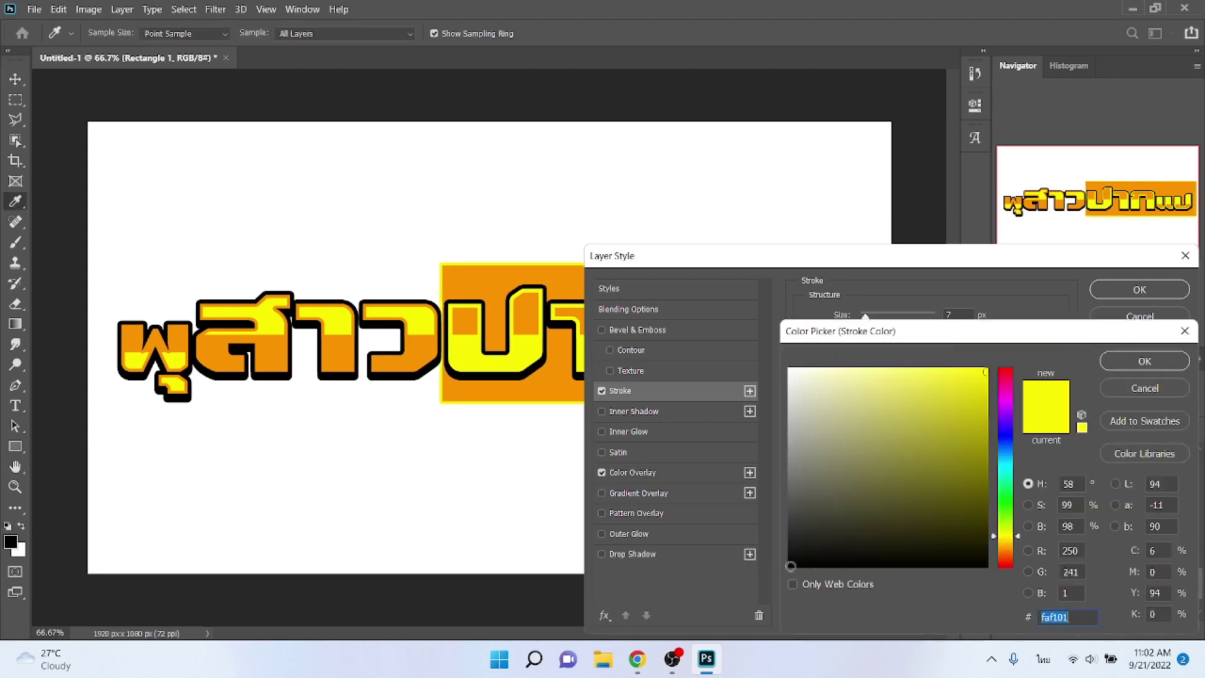
{"action": "left_click", "coordinate": [791, 566]}
{"action": "key", "text": "Return"}
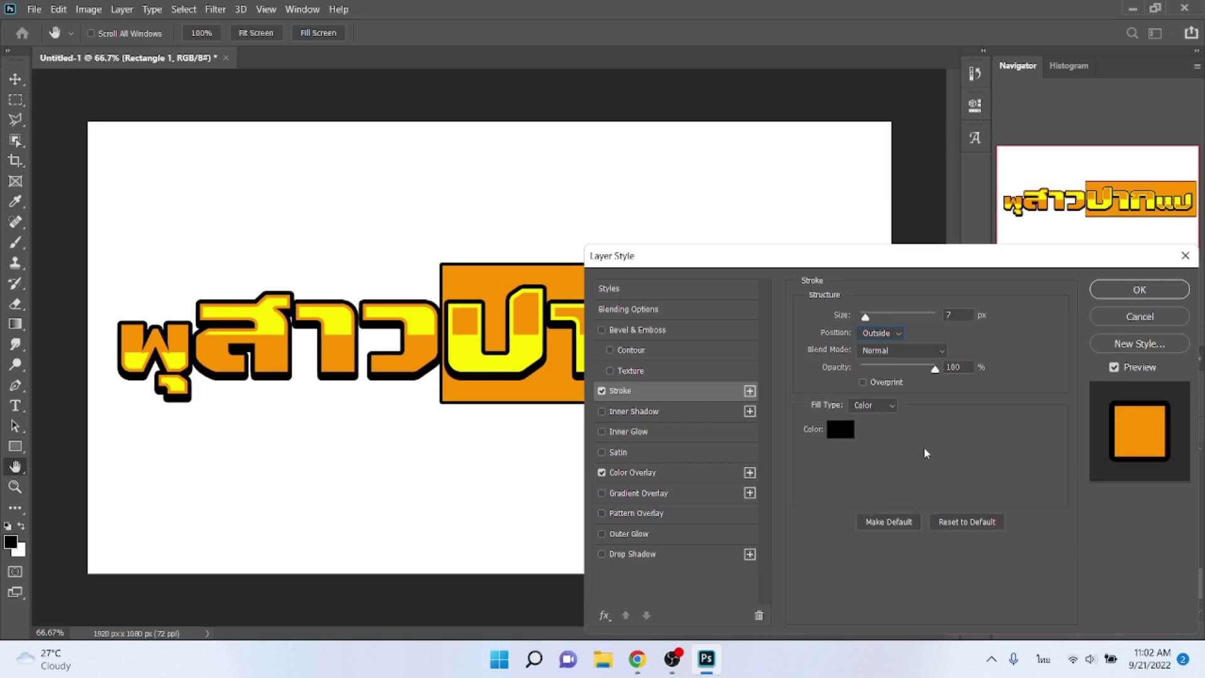
{"action": "key", "text": "Up"}
{"action": "key", "text": "Up"}
{"action": "key", "text": "Up"}
{"action": "key", "text": "Return"}
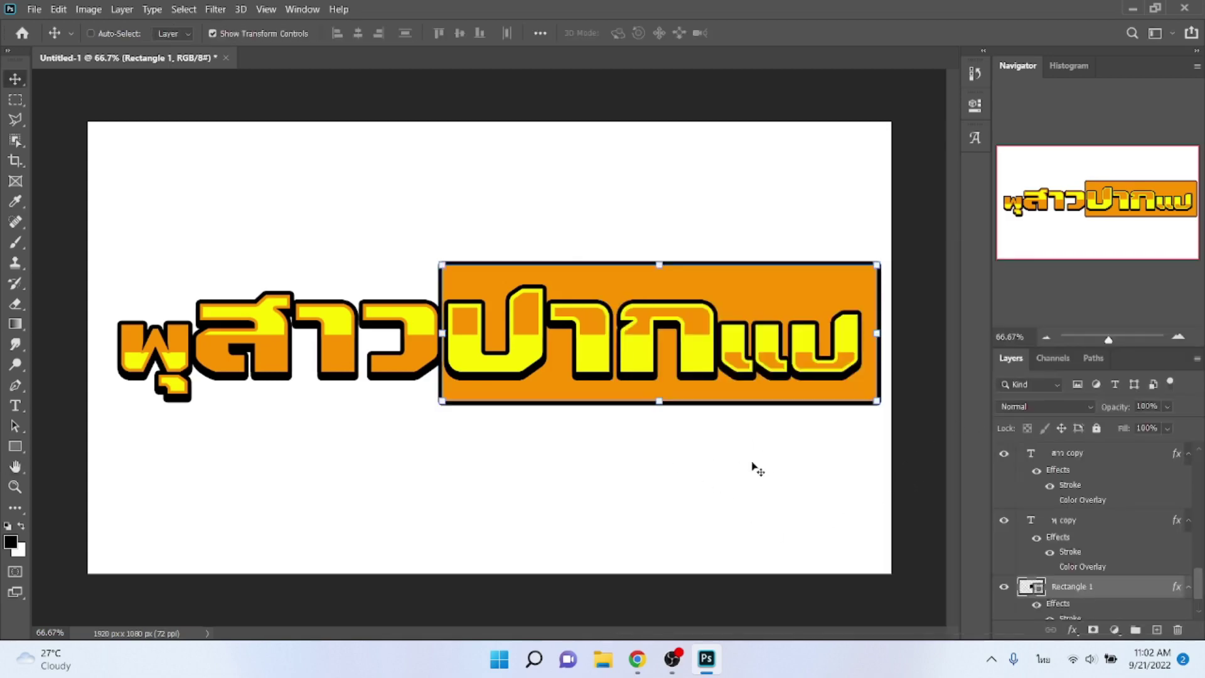
Nudge the orange rectangle right, shrink it to about 95%, then nudge it down.
{"action": "key", "text": "Right"}
{"action": "key", "text": "Right"}
{"action": "key", "text": "Right"}
{"action": "key", "text": "Right"}
{"action": "key", "text": "Right"}
{"action": "key", "text": "Right"}
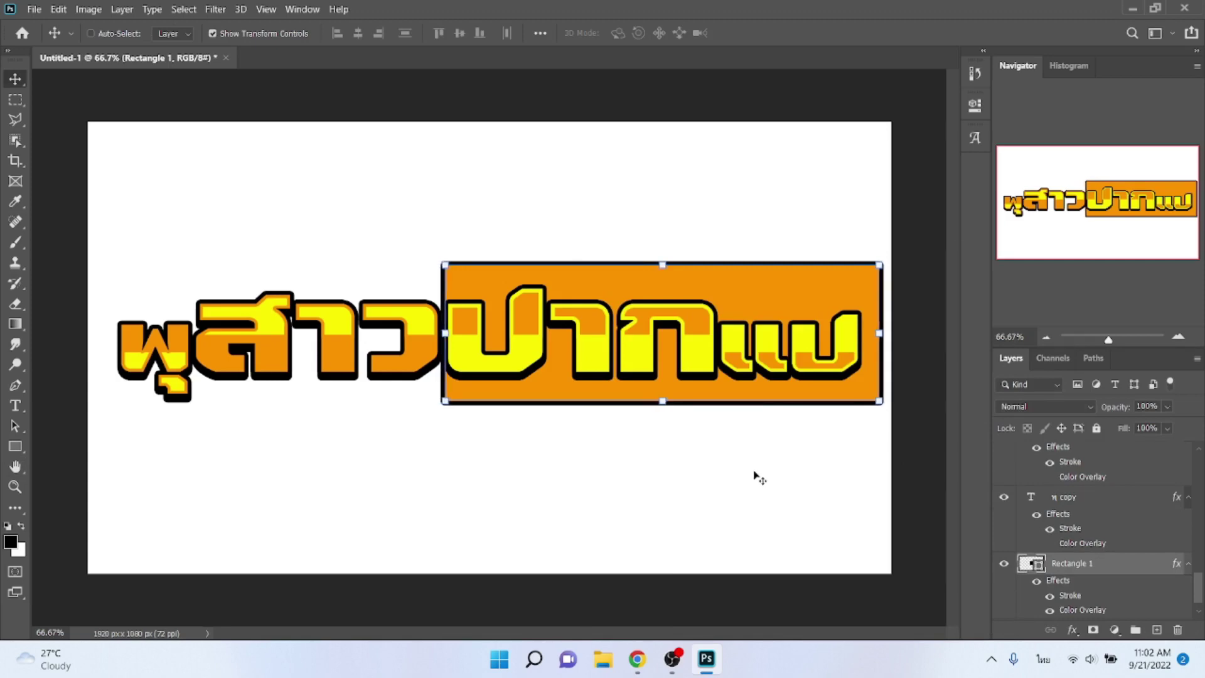
{"action": "key", "text": "Right"}
{"action": "key", "text": "Right"}
{"action": "key", "text": "Right"}
{"action": "key", "text": "Right"}
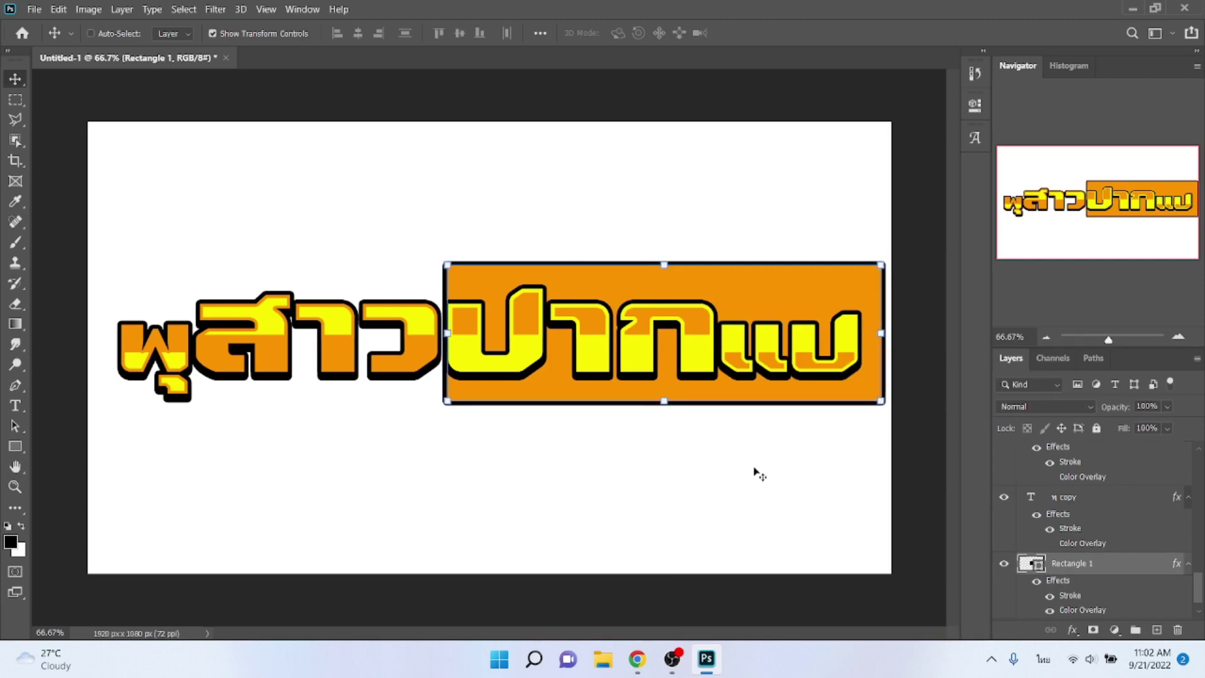
{"action": "left_click", "coordinate": [882, 335]}
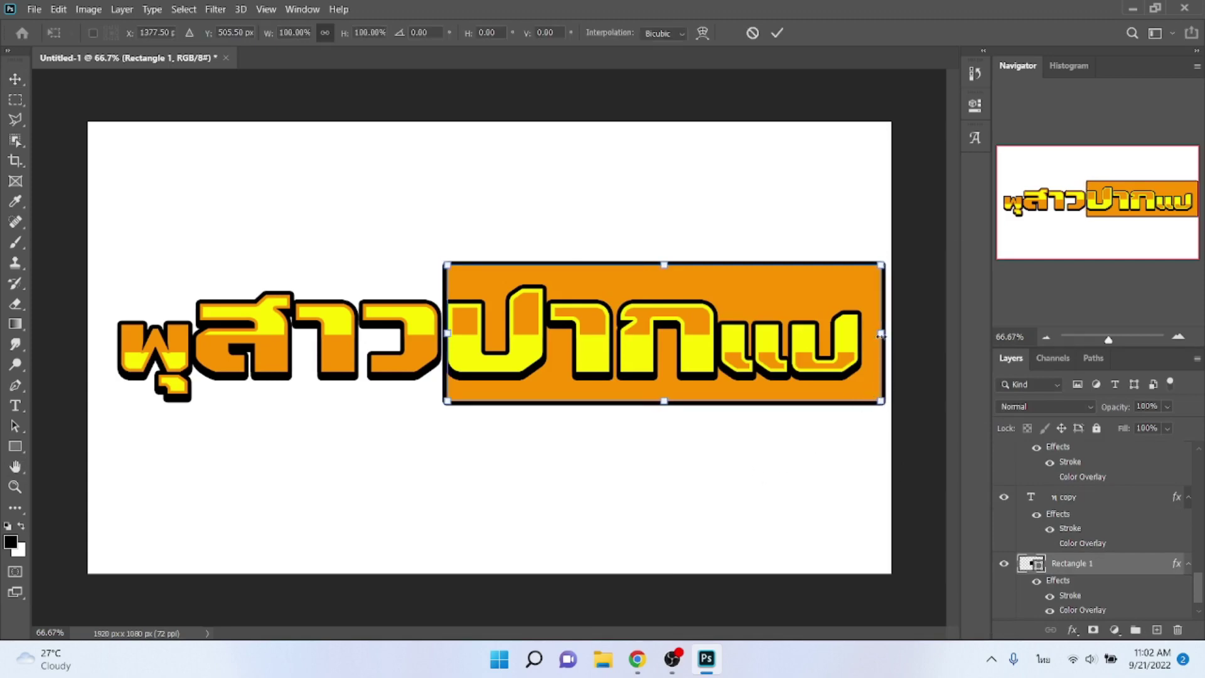
{"action": "left_click_drag", "start_coordinate": [882, 335], "coordinate": [866, 339]}
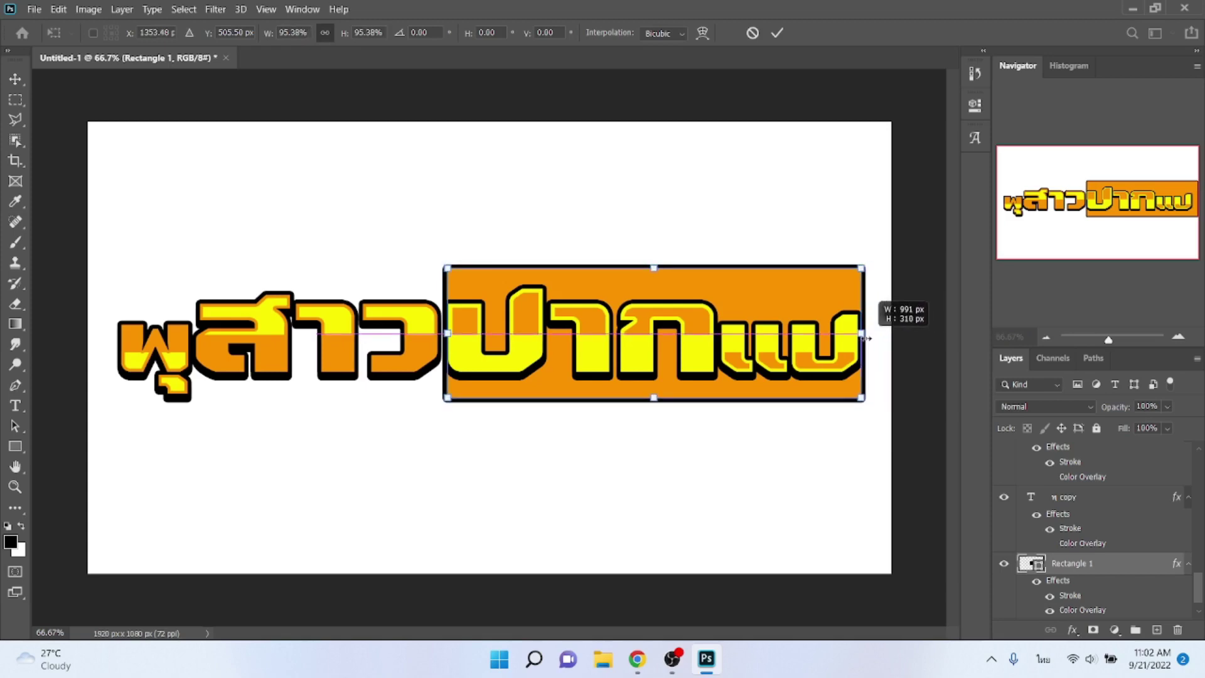
{"action": "key", "text": "Return"}
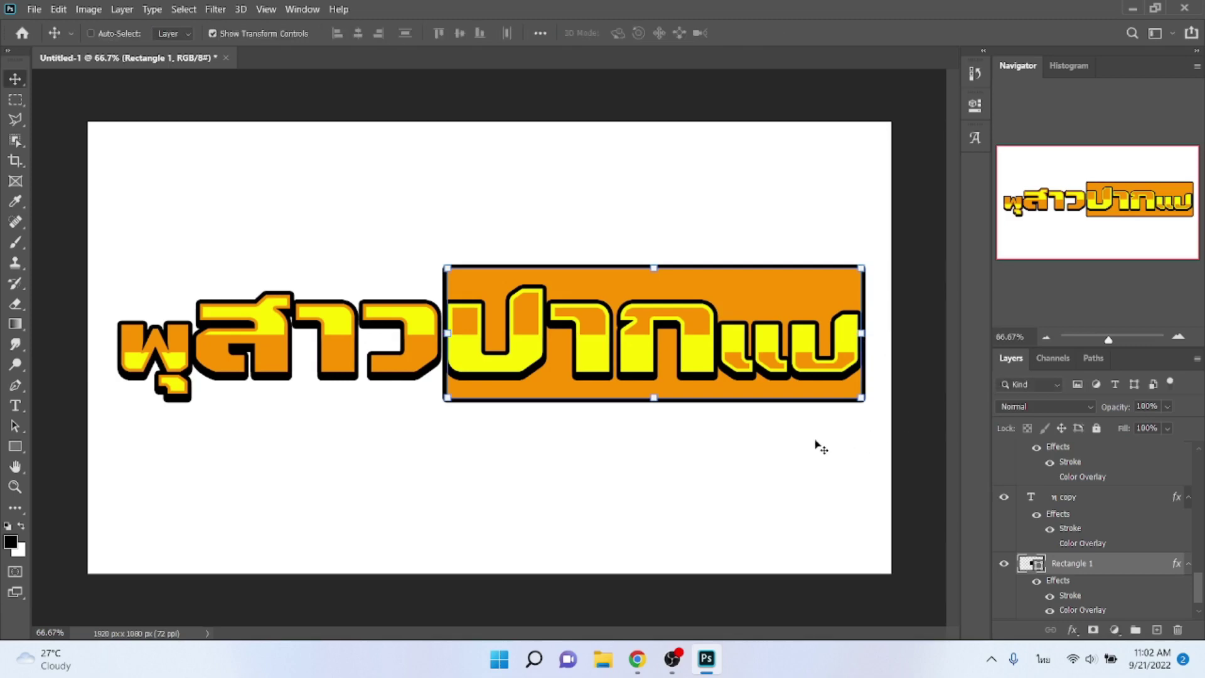
{"action": "key", "text": "Down"}
{"action": "key", "text": "Down"}
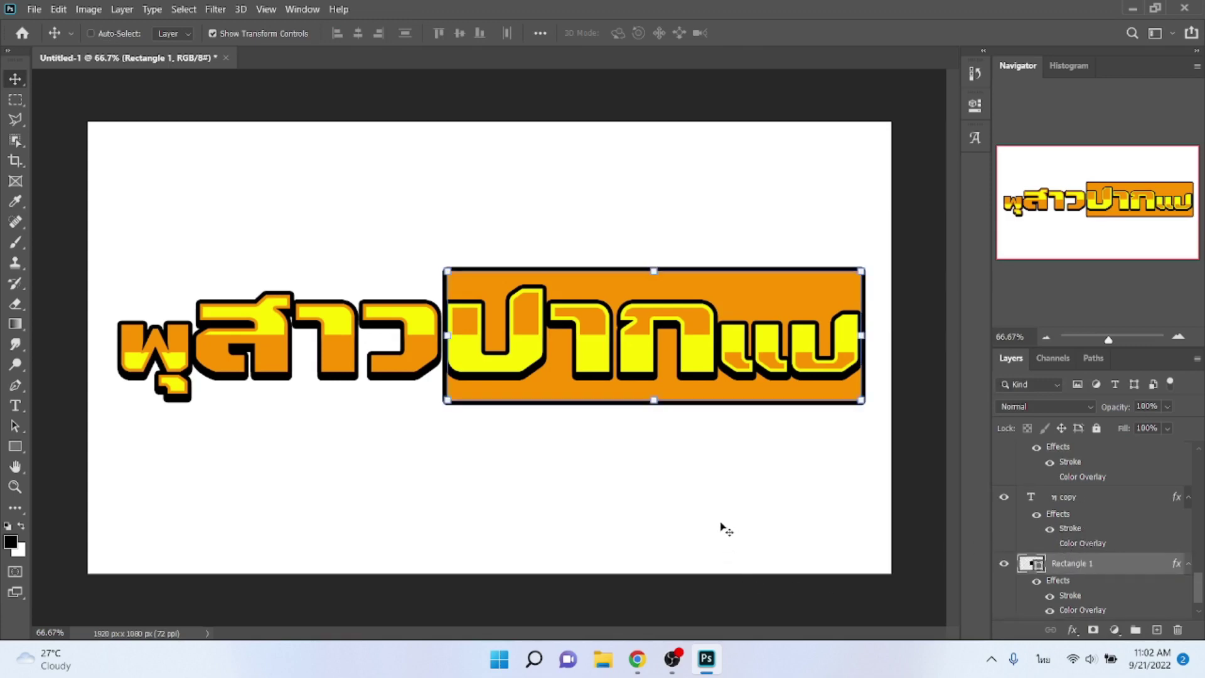
Draw a small black circle, Ellipse 1, on the canvas below the banner.
{"action": "left_click", "coordinate": [17, 448]}
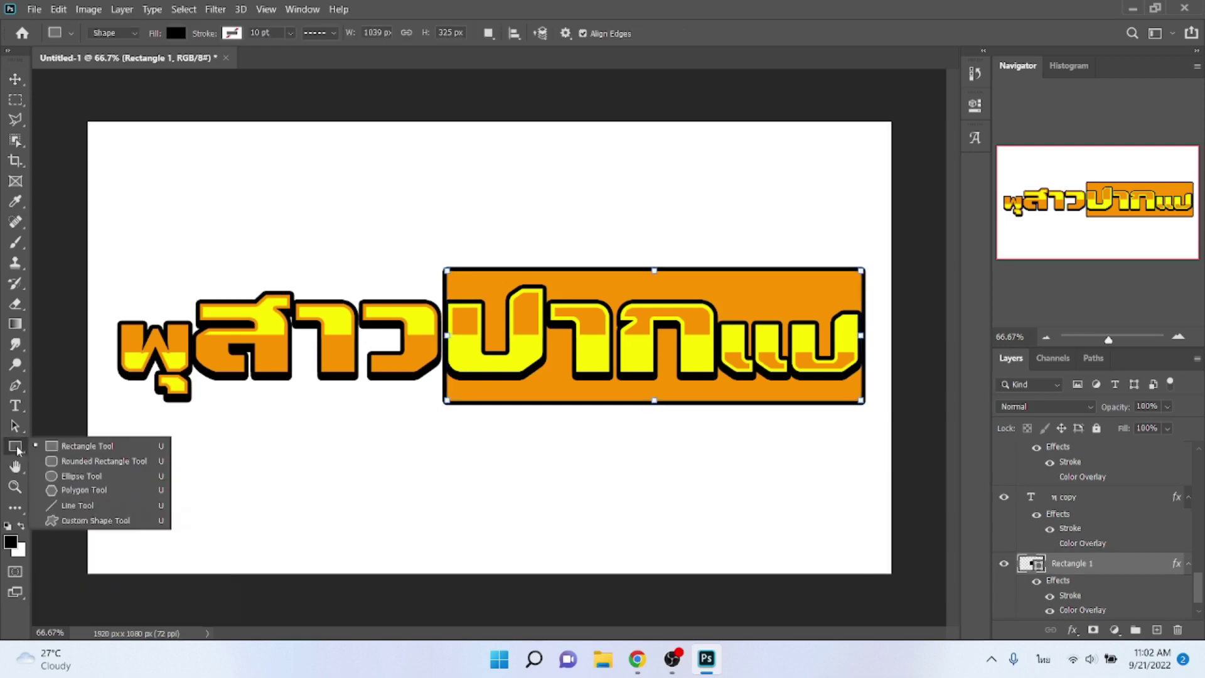
{"action": "left_click", "coordinate": [70, 477]}
{"action": "left_click_drag", "start_coordinate": [340, 498], "coordinate": [358, 516]}
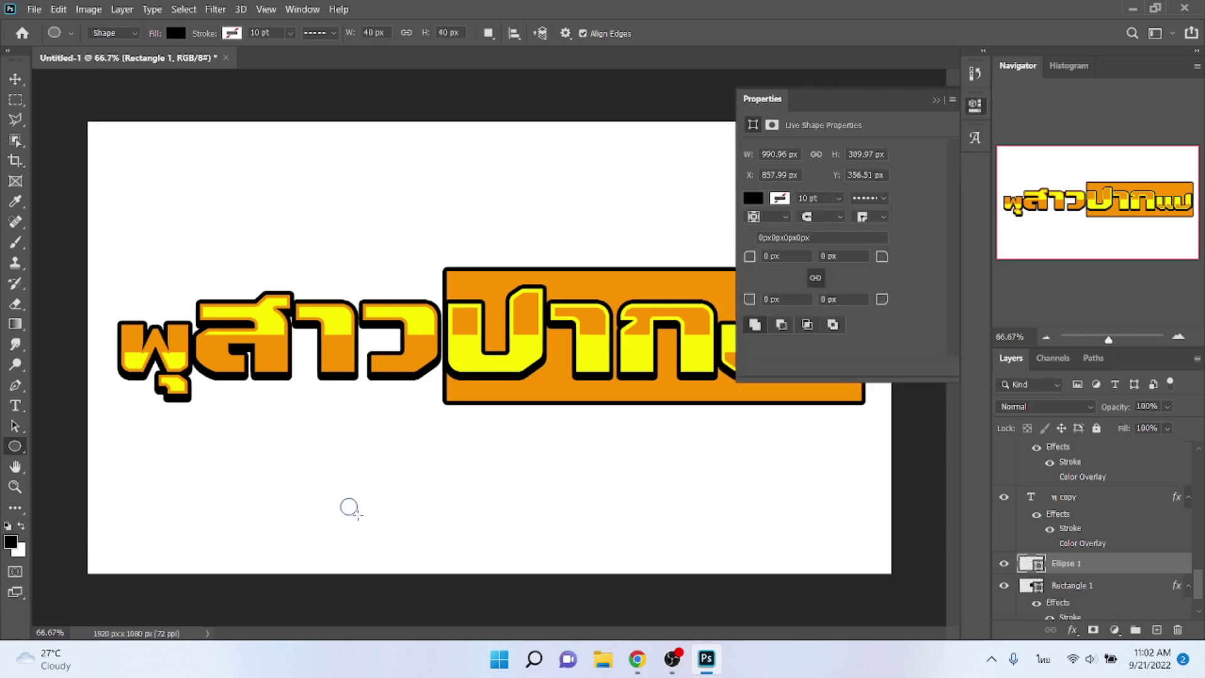
{"action": "left_click", "coordinate": [936, 100]}
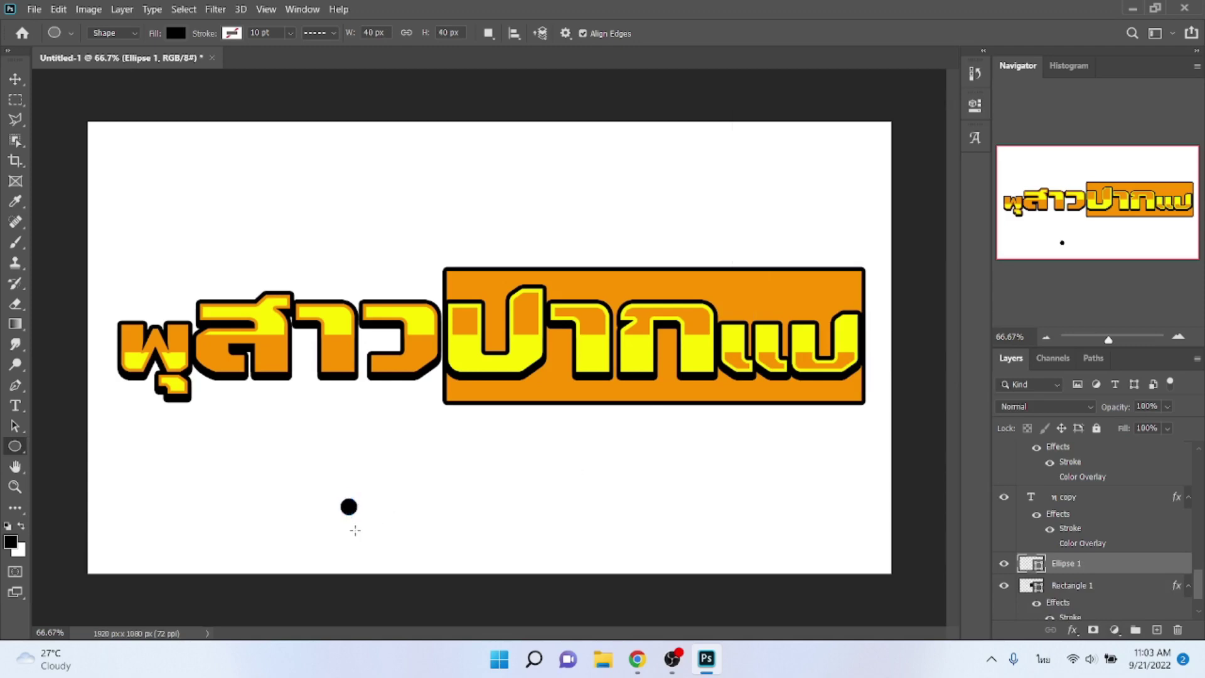
{"action": "key", "text": "v"}
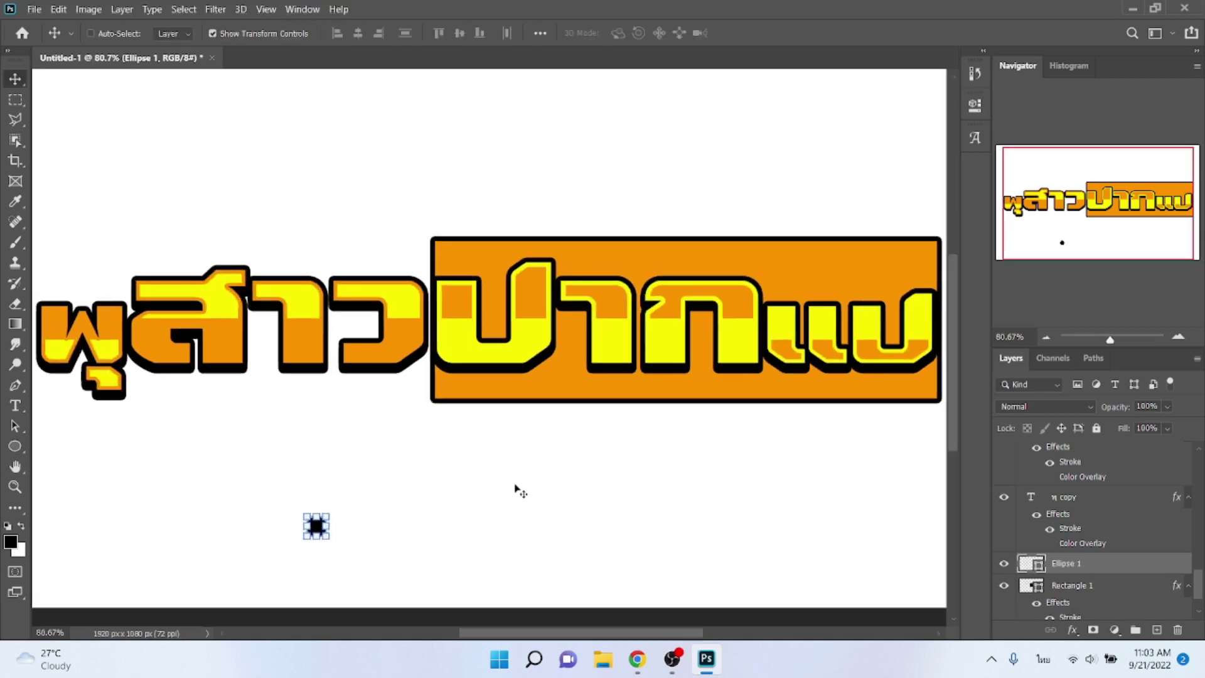
Place the black circle at the orange rectangle's top-left corner.
{"action": "scroll", "coordinate": [512, 491], "scroll_direction": "up", "scroll_amount": 1}
{"action": "scroll", "coordinate": [393, 497], "scroll_direction": "up", "scroll_amount": 1}
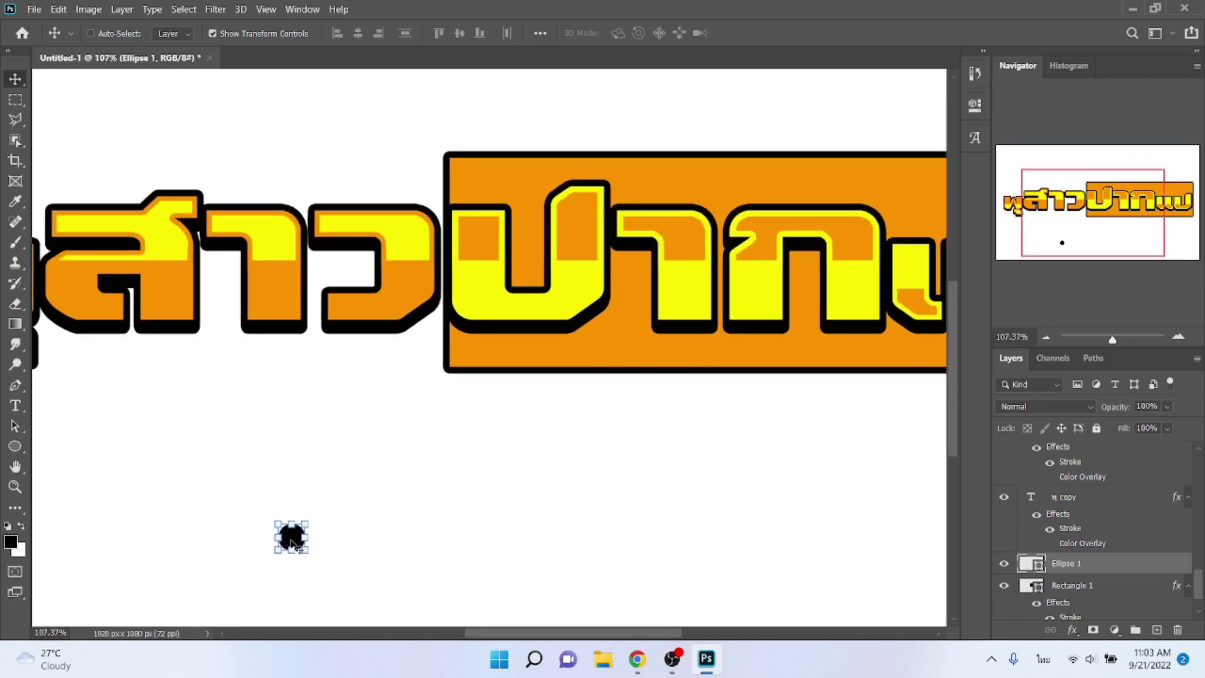
{"action": "mouse_move", "coordinate": [303, 531]}
{"action": "left_mouse_down"}
{"action": "mouse_move", "coordinate": [333, 513]}
{"action": "mouse_move", "coordinate": [472, 187]}
{"action": "left_mouse_up"}
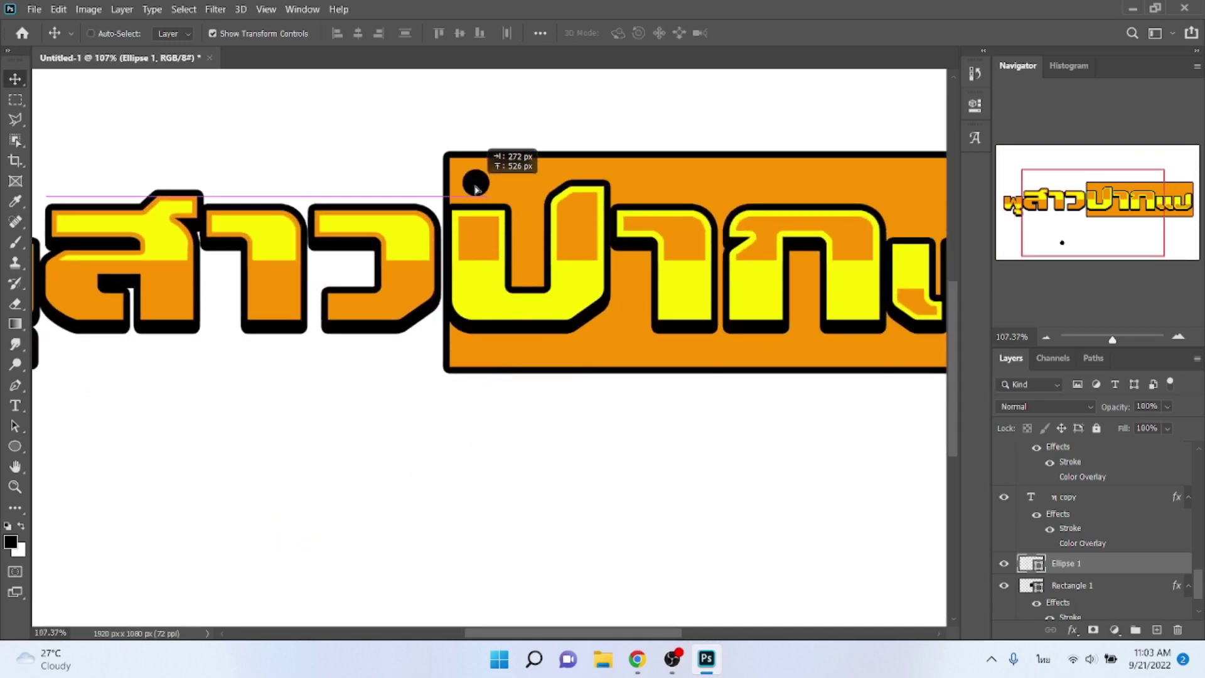
{"action": "mouse_move", "coordinate": [472, 186]}
{"action": "left_mouse_down"}
{"action": "mouse_move", "coordinate": [484, 271]}
{"action": "mouse_move", "coordinate": [472, 186]}
{"action": "left_mouse_up"}
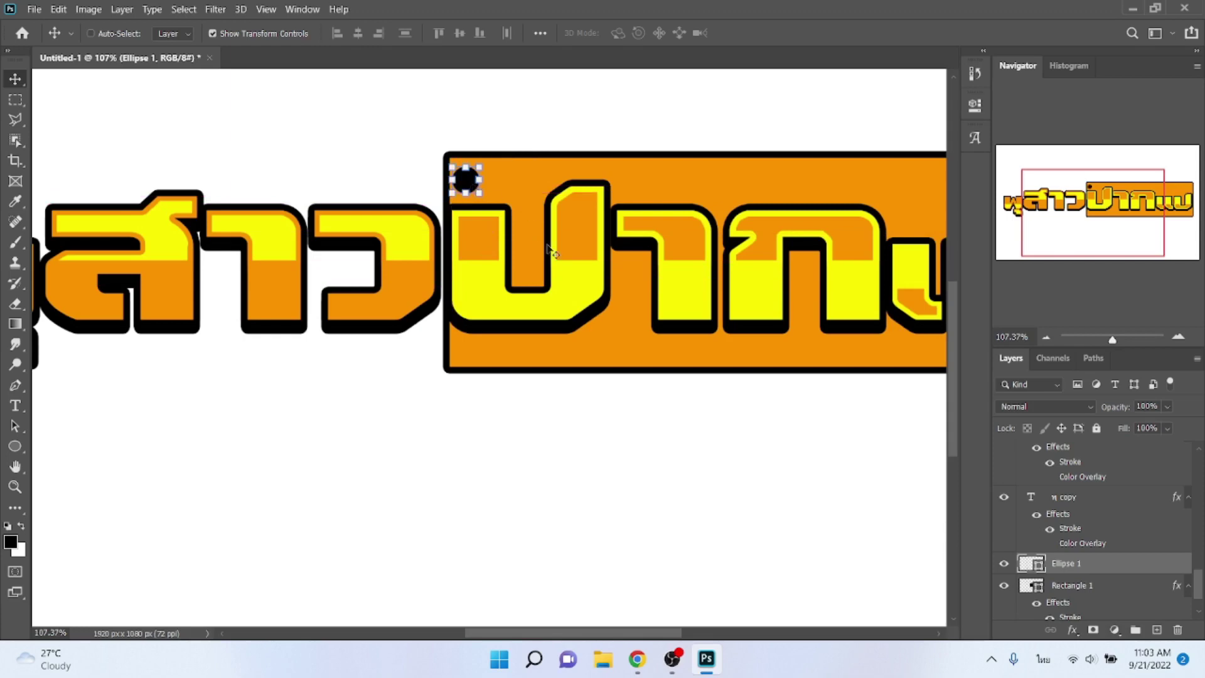
{"action": "key", "text": "Right"}
{"action": "key", "text": "Right"}
{"action": "key", "text": "Right"}
{"action": "scroll", "coordinate": [799, 551], "scroll_direction": "down", "scroll_amount": 2}
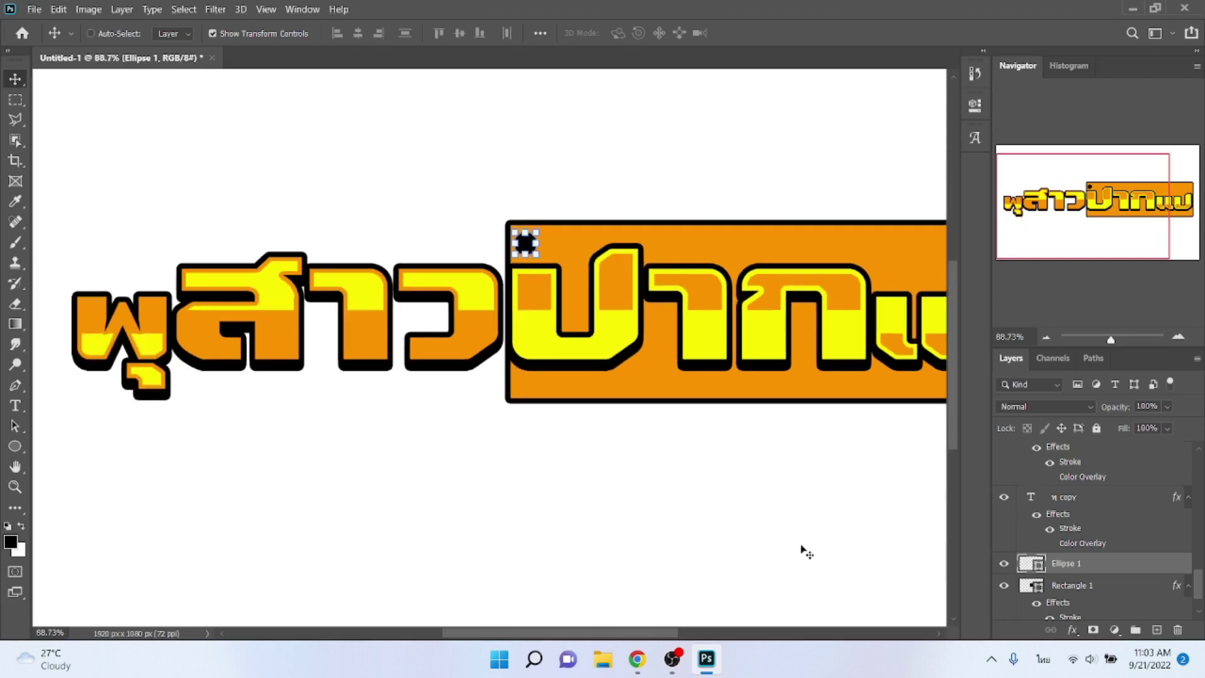
Duplicate the circle twice, placing copies at the top-right corner and top-edge centre.
{"action": "key", "text": "ctrl+j"}
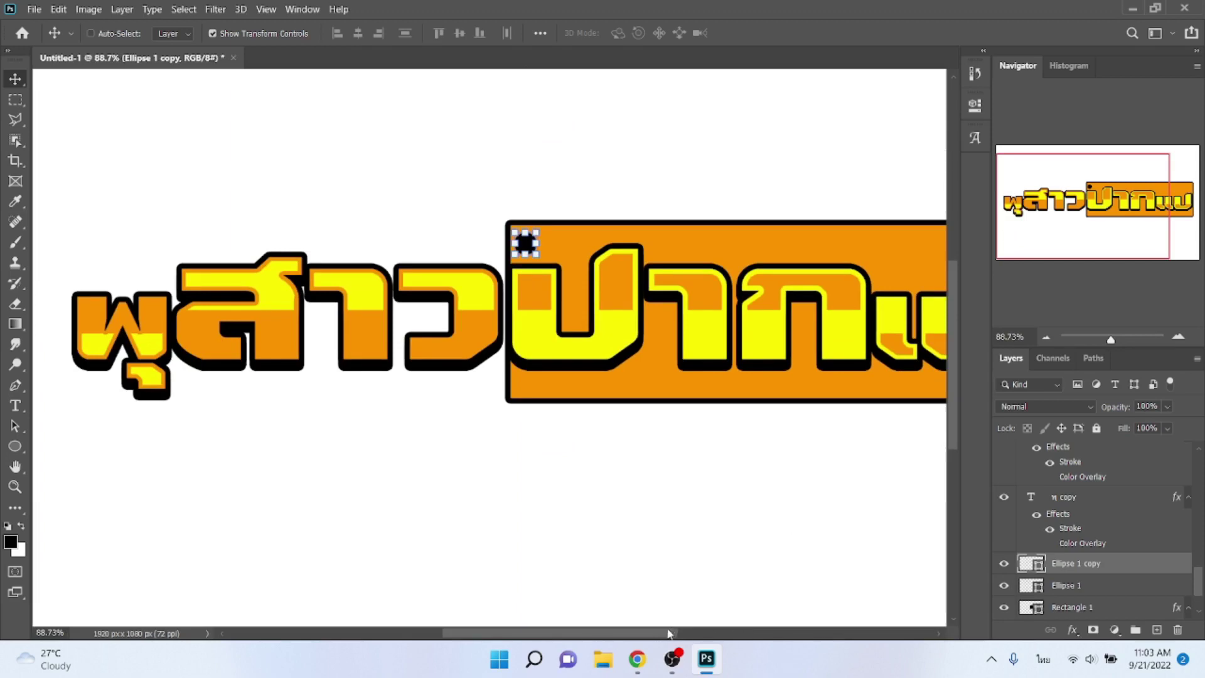
{"action": "left_click_drag", "start_coordinate": [669, 633], "coordinate": [732, 633]}
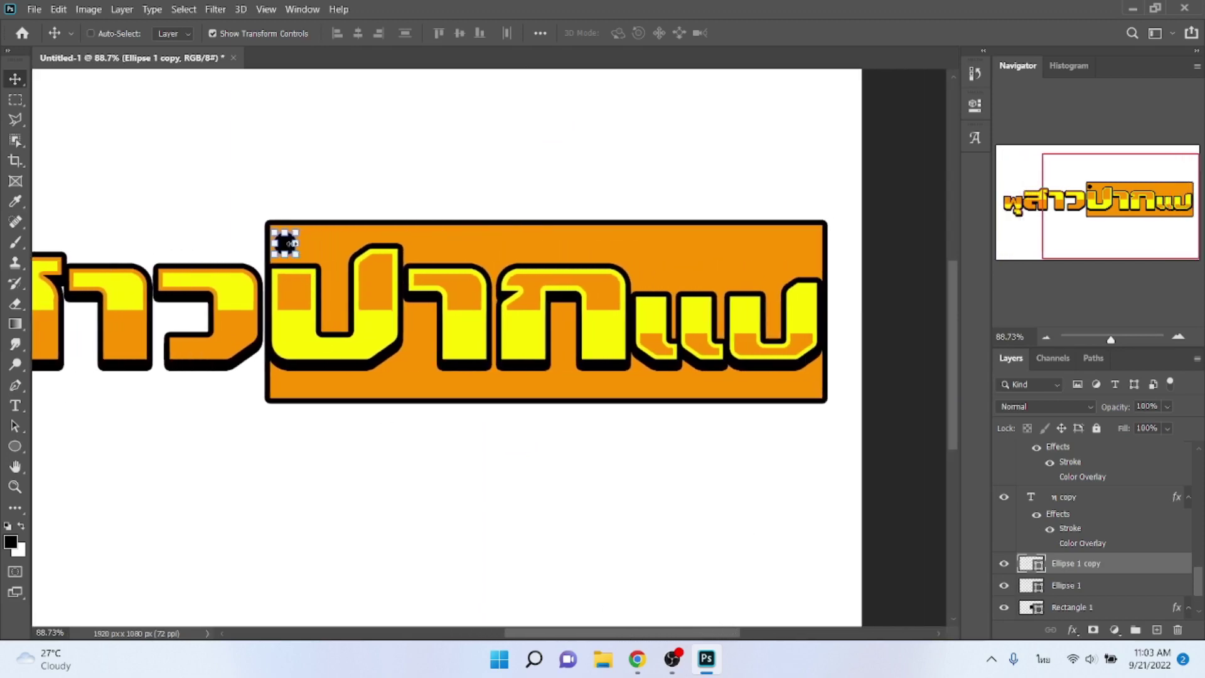
{"action": "left_click_drag", "start_coordinate": [290, 244], "coordinate": [804, 241]}
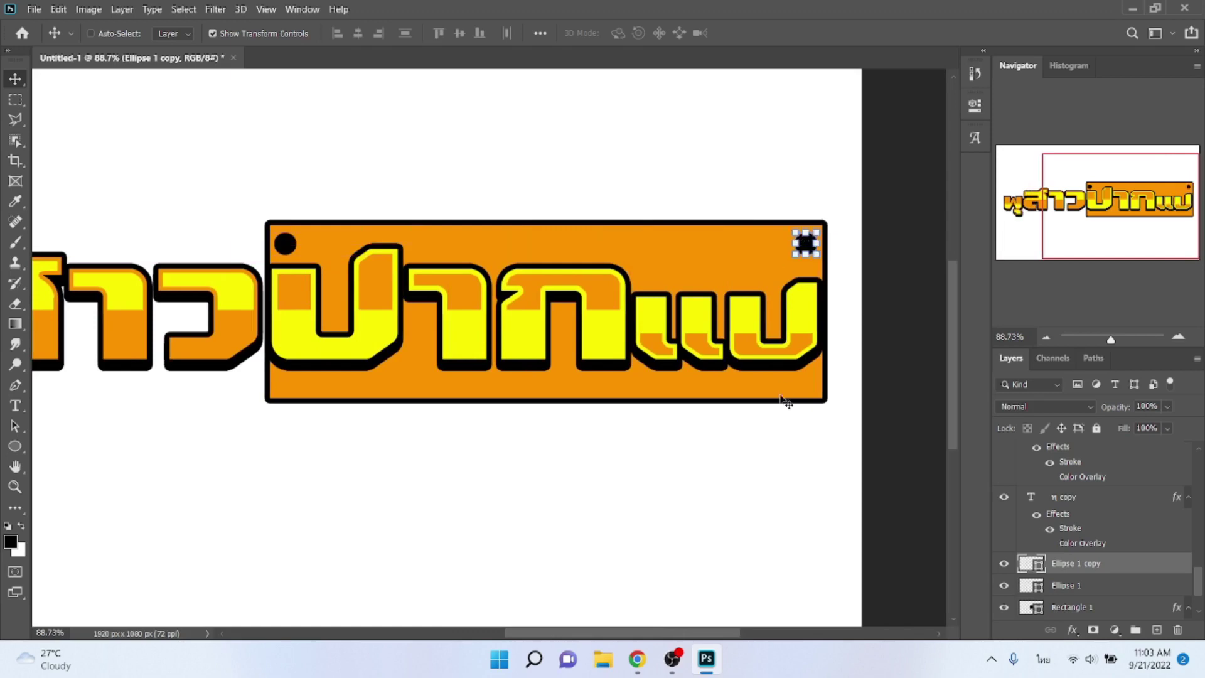
{"action": "key", "text": "ctrl+j"}
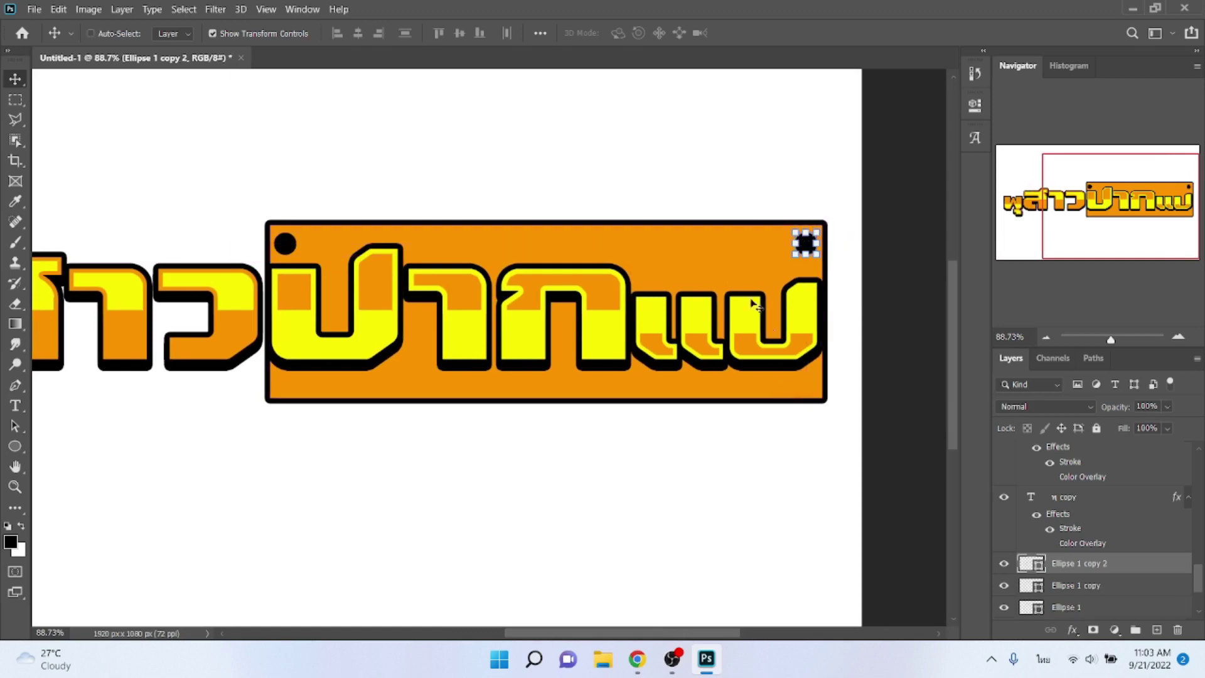
{"action": "left_click_drag", "start_coordinate": [808, 245], "coordinate": [556, 244]}
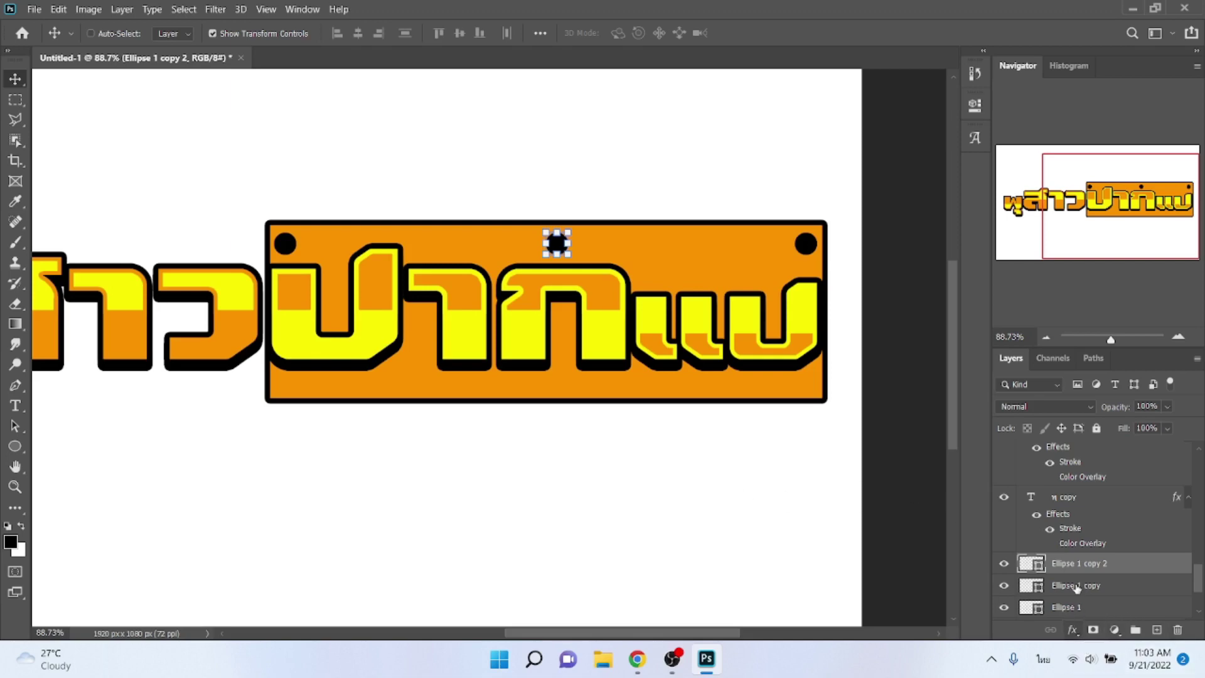
{"action": "scroll", "coordinate": [1079, 624], "scroll_direction": "down", "scroll_amount": 3}
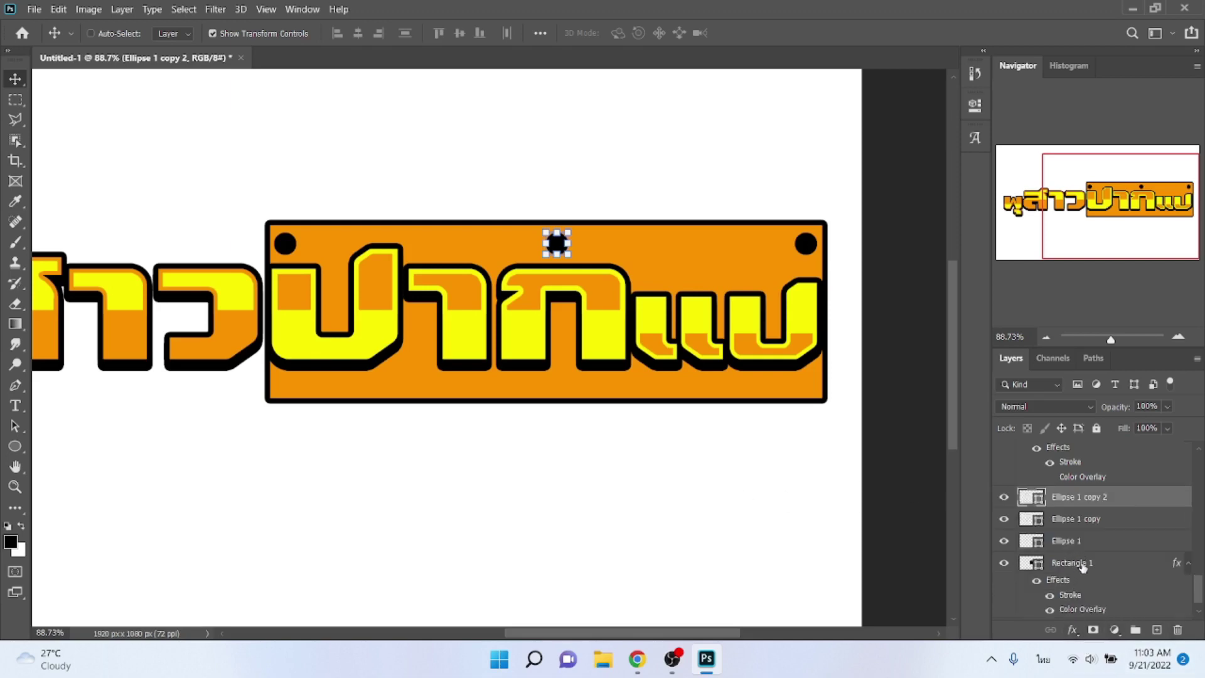
Add an Inner Shadow effect to the Rectangle 1 layer style and apply it.
{"action": "left_click", "coordinate": [1083, 567]}
{"action": "left_click", "coordinate": [1073, 630]}
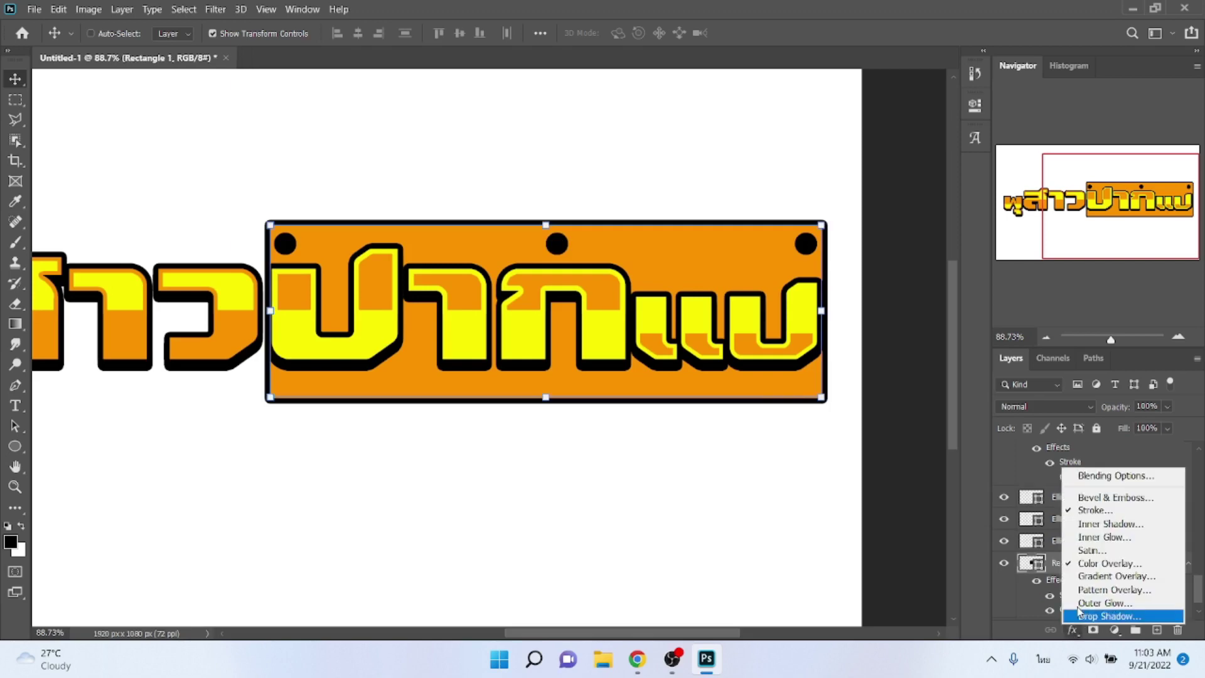
{"action": "left_click", "coordinate": [1100, 511]}
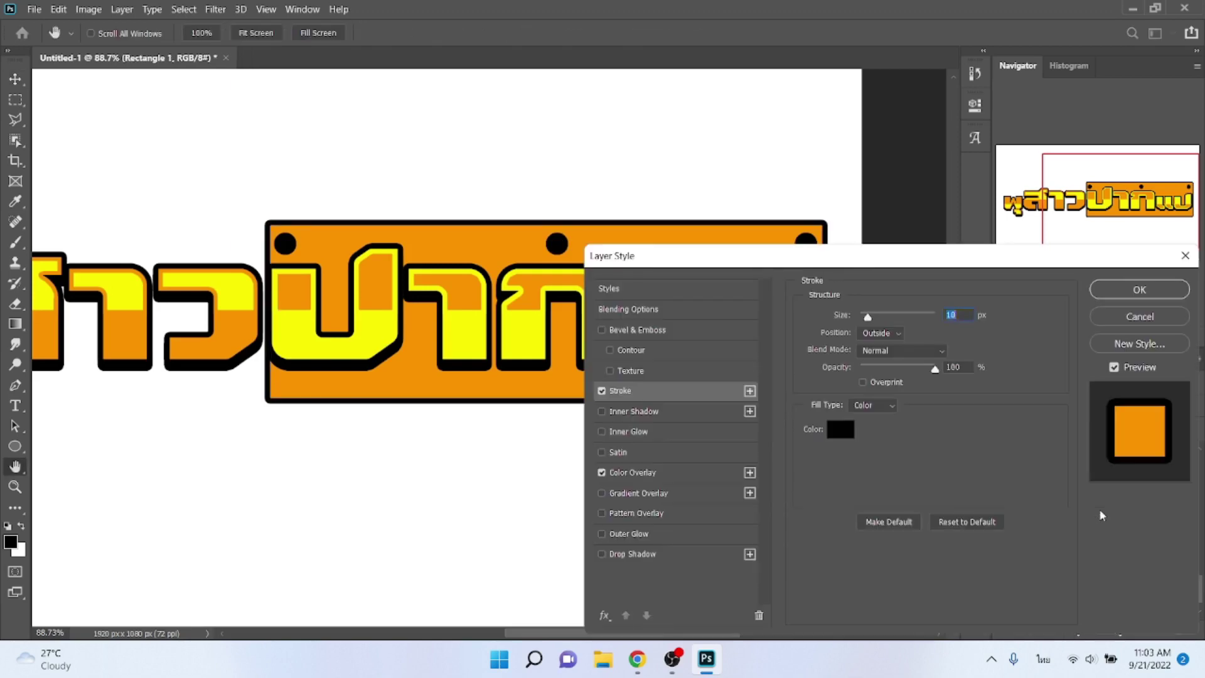
{"action": "left_click", "coordinate": [602, 412]}
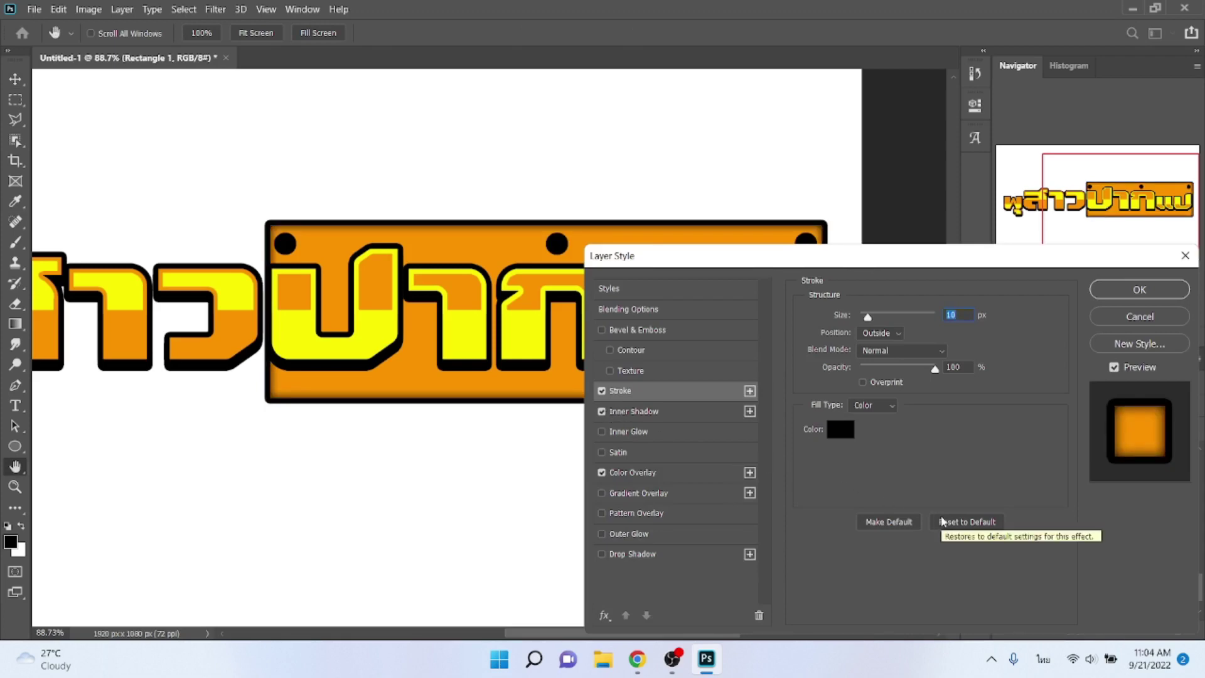
{"action": "key", "text": "Return"}
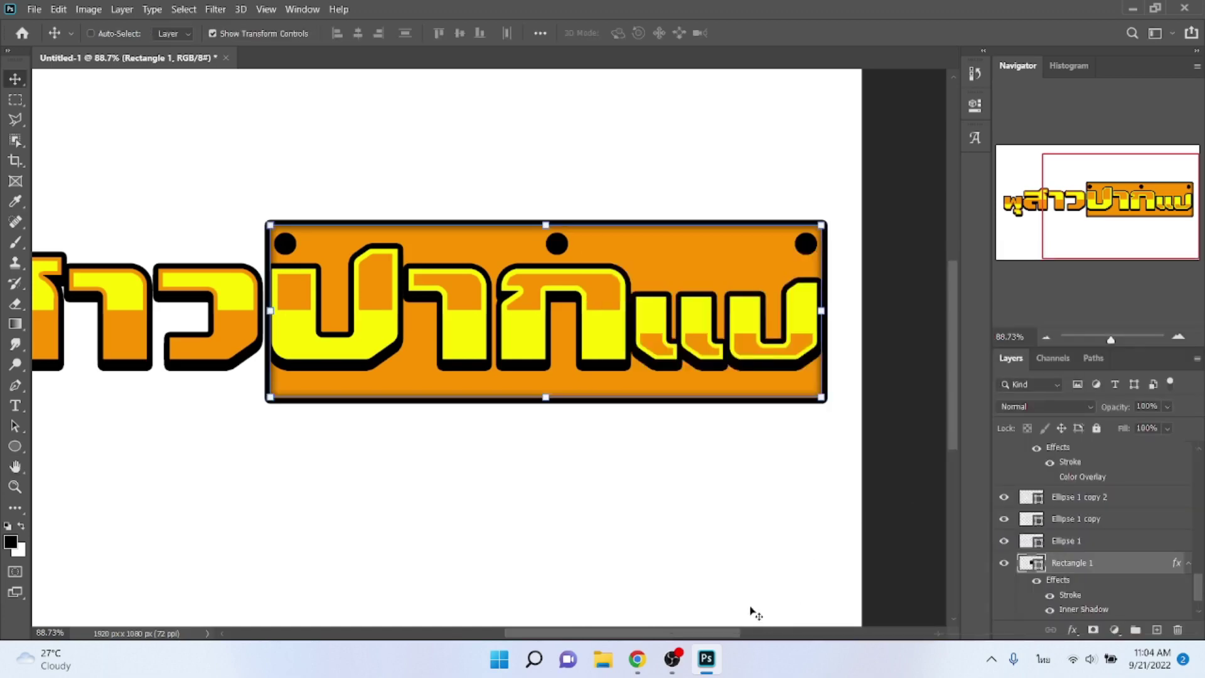
{"action": "scroll", "coordinate": [709, 574], "scroll_direction": "down", "scroll_amount": 3}
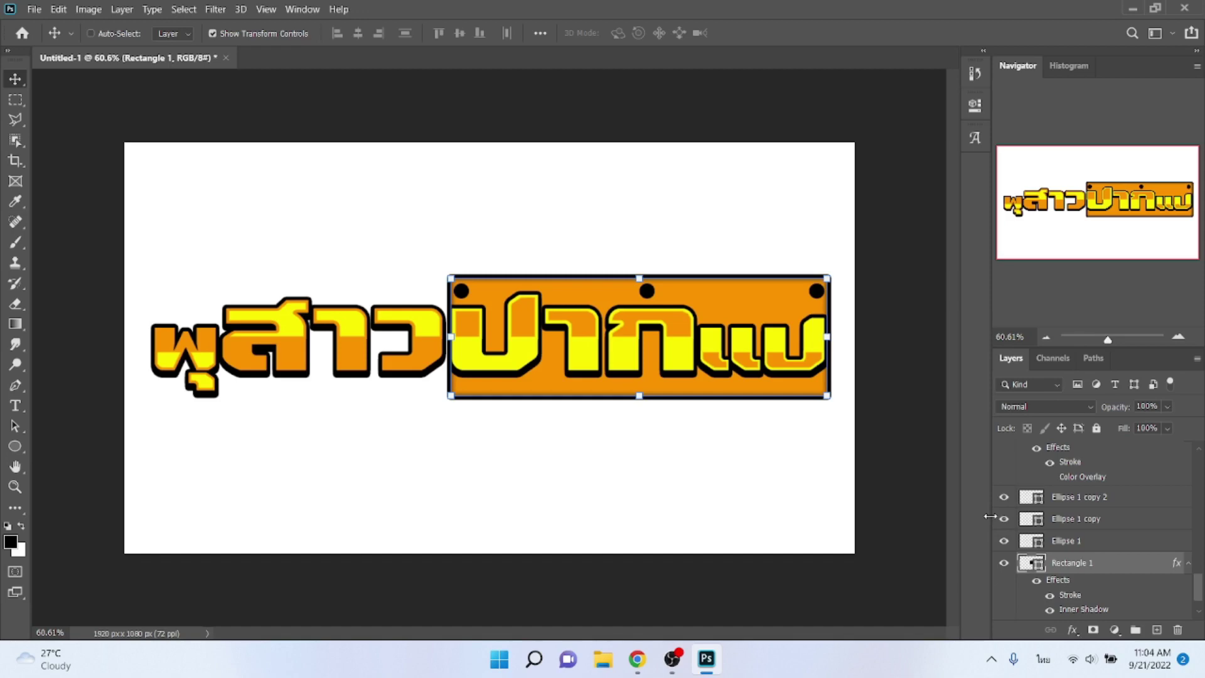
Select all the artwork layers and group them.
{"action": "scroll", "coordinate": [1110, 586], "scroll_direction": "down", "scroll_amount": 1}
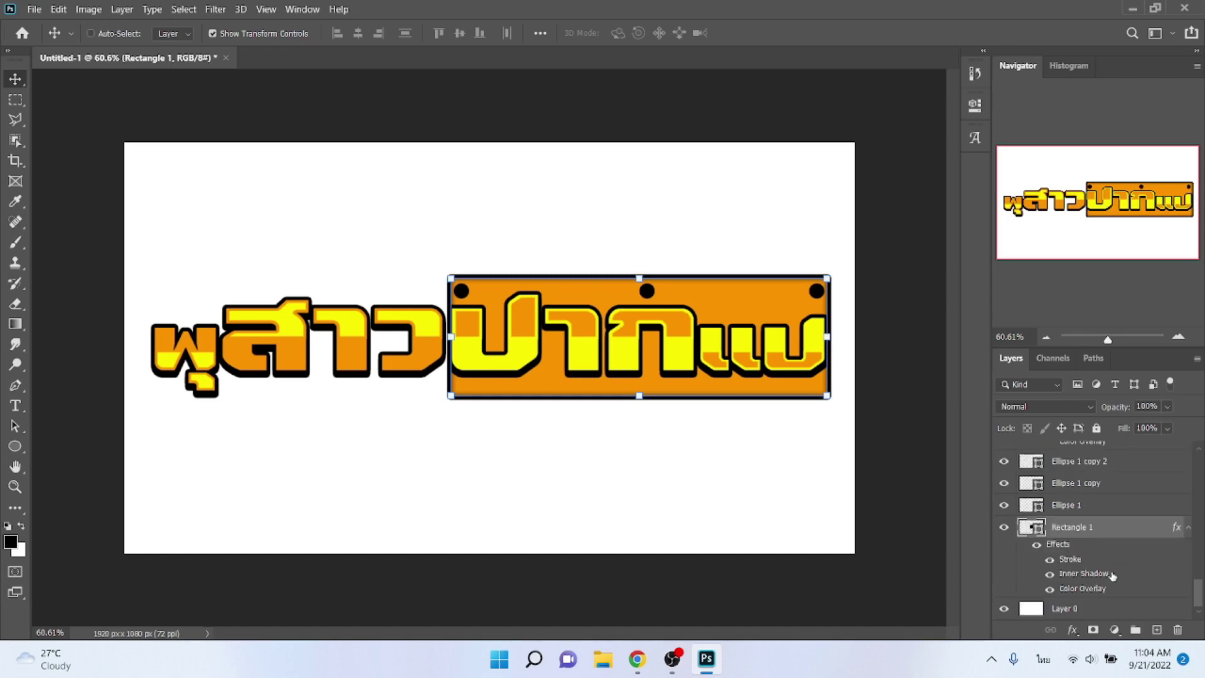
{"action": "scroll", "coordinate": [1114, 571], "scroll_direction": "down", "scroll_amount": 3}
{"action": "scroll", "coordinate": [1115, 565], "scroll_direction": "up", "scroll_amount": 3}
{"action": "scroll", "coordinate": [1110, 546], "scroll_direction": "up", "scroll_amount": 2}
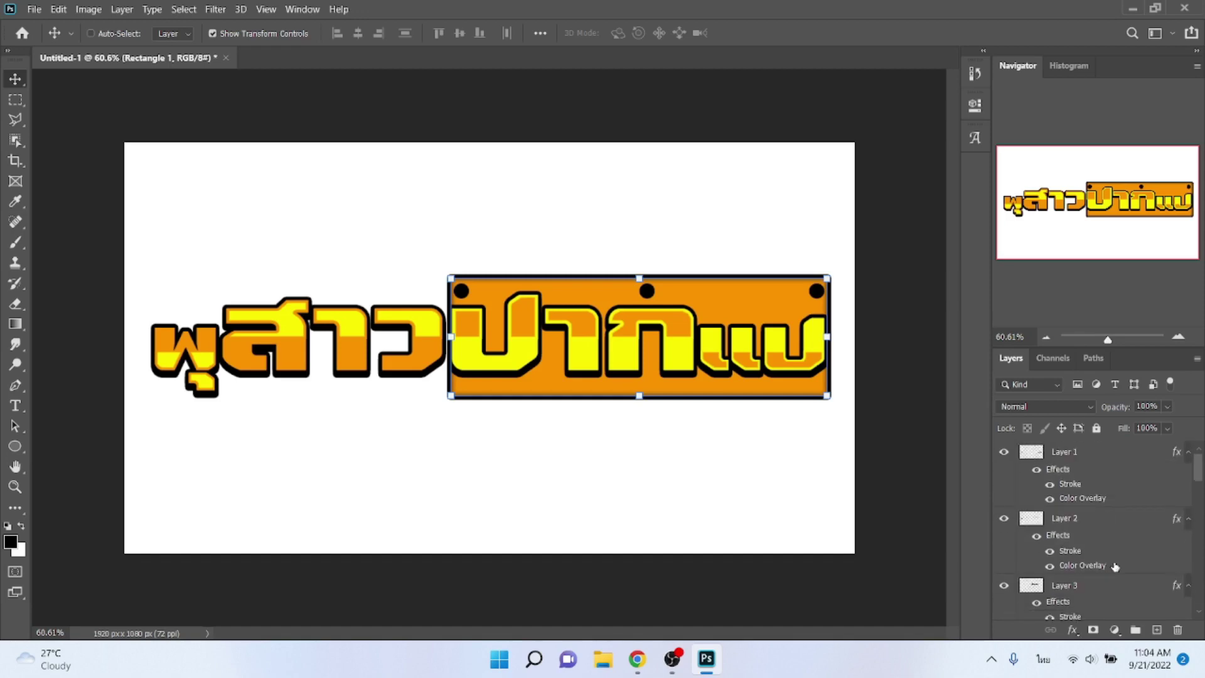
{"action": "left_click", "coordinate": [1092, 460], "text": "shift"}
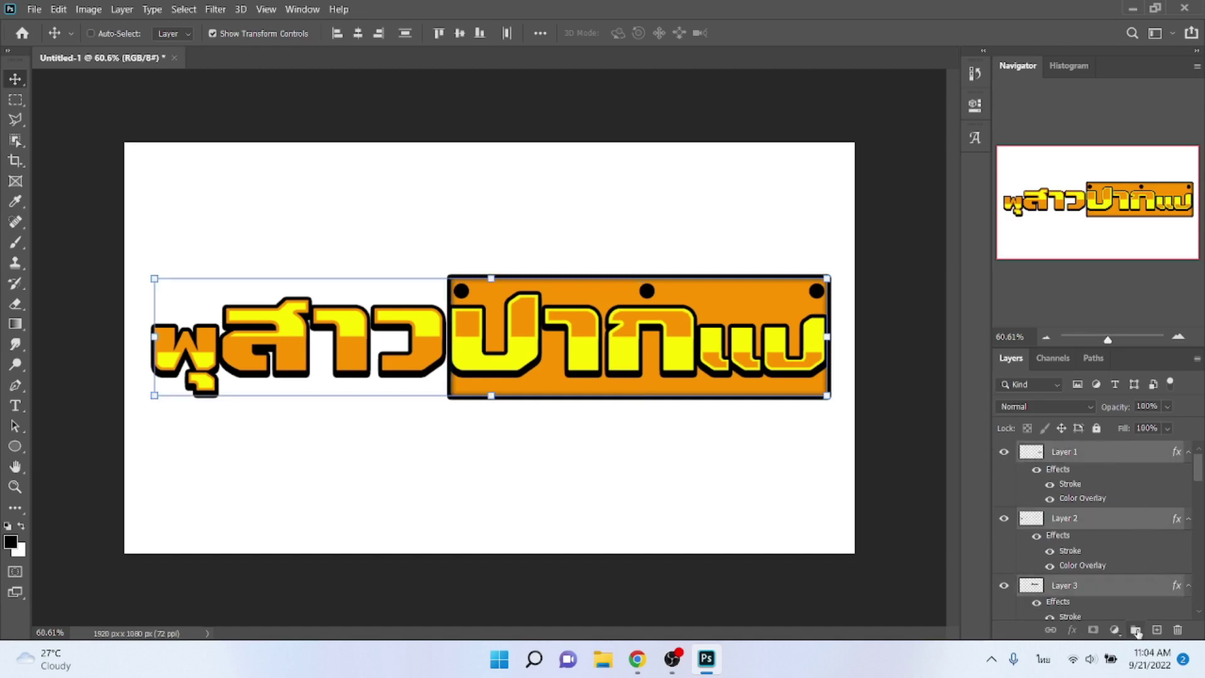
{"action": "left_click", "coordinate": [1136, 630]}
Raise the group's Stroke size from 10 to 36 px and move the Layer Style dialog aside.
{"action": "left_click", "coordinate": [1073, 629]}
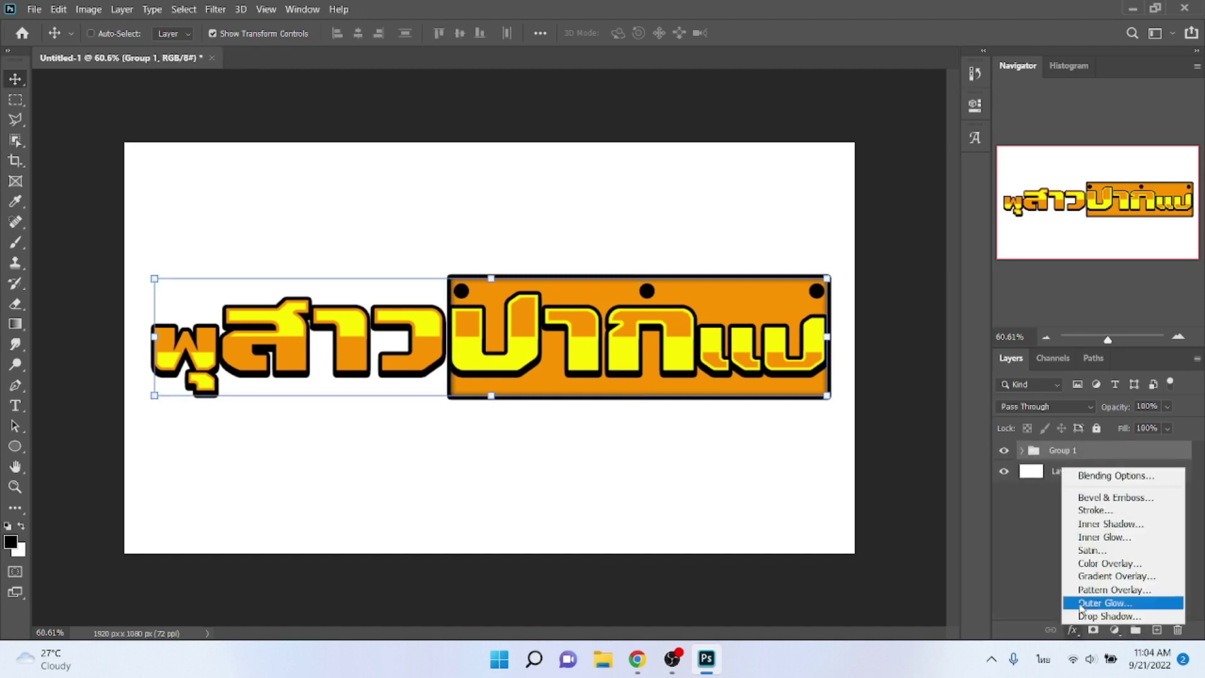
{"action": "left_click", "coordinate": [1093, 510]}
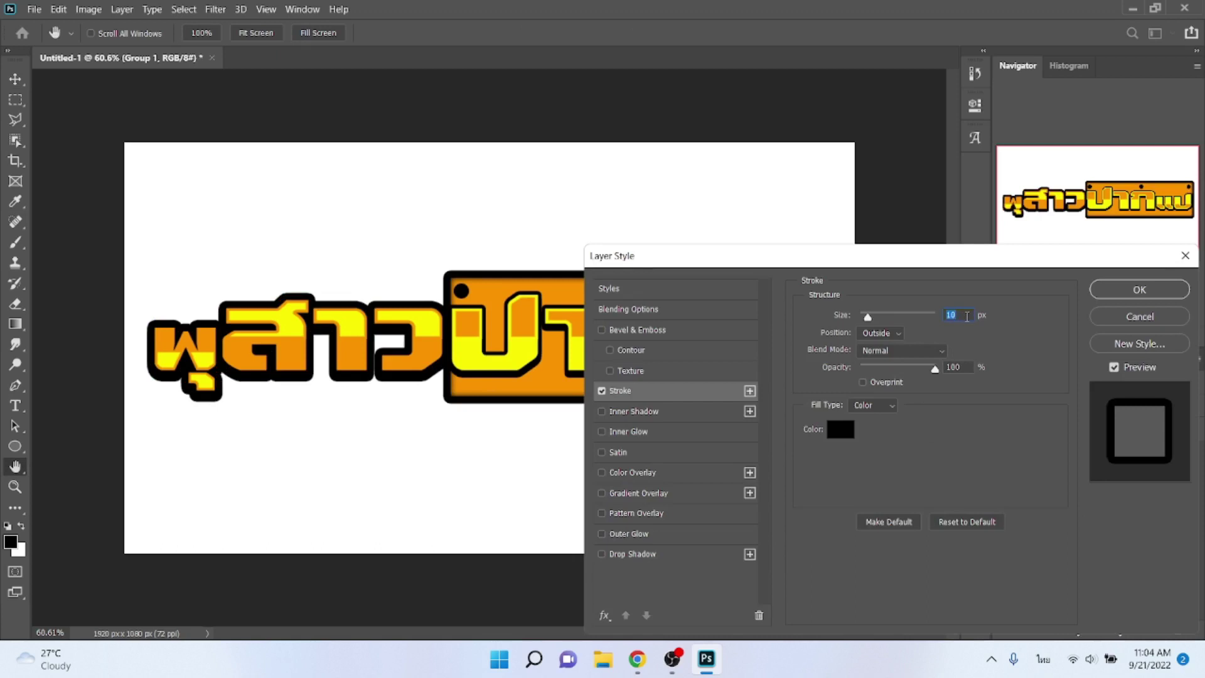
{"action": "scroll", "coordinate": [967, 315], "scroll_direction": "up", "scroll_amount": 2}
{"action": "scroll", "coordinate": [967, 316], "scroll_direction": "up", "scroll_amount": 5}
{"action": "scroll", "coordinate": [967, 316], "scroll_direction": "up", "scroll_amount": 6}
{"action": "scroll", "coordinate": [966, 316], "scroll_direction": "up", "scroll_amount": 5}
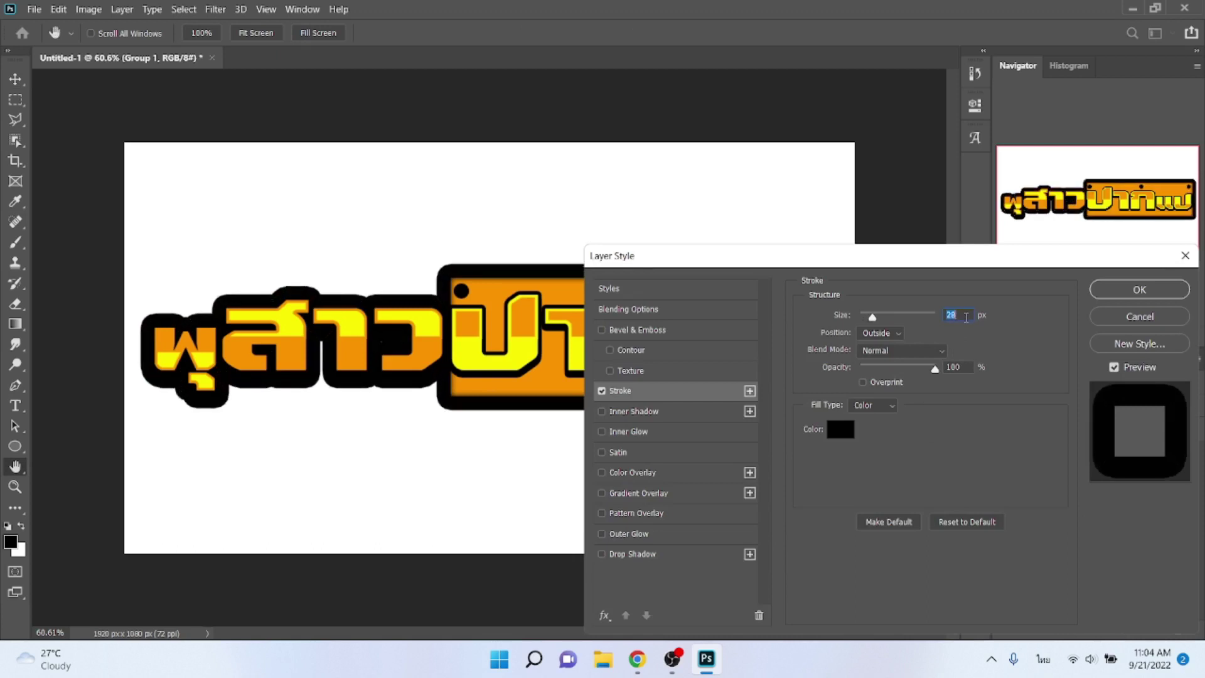
{"action": "scroll", "coordinate": [967, 316], "scroll_direction": "up", "scroll_amount": 3}
{"action": "scroll", "coordinate": [967, 316], "scroll_direction": "up", "scroll_amount": 3}
{"action": "scroll", "coordinate": [967, 316], "scroll_direction": "up", "scroll_amount": 2}
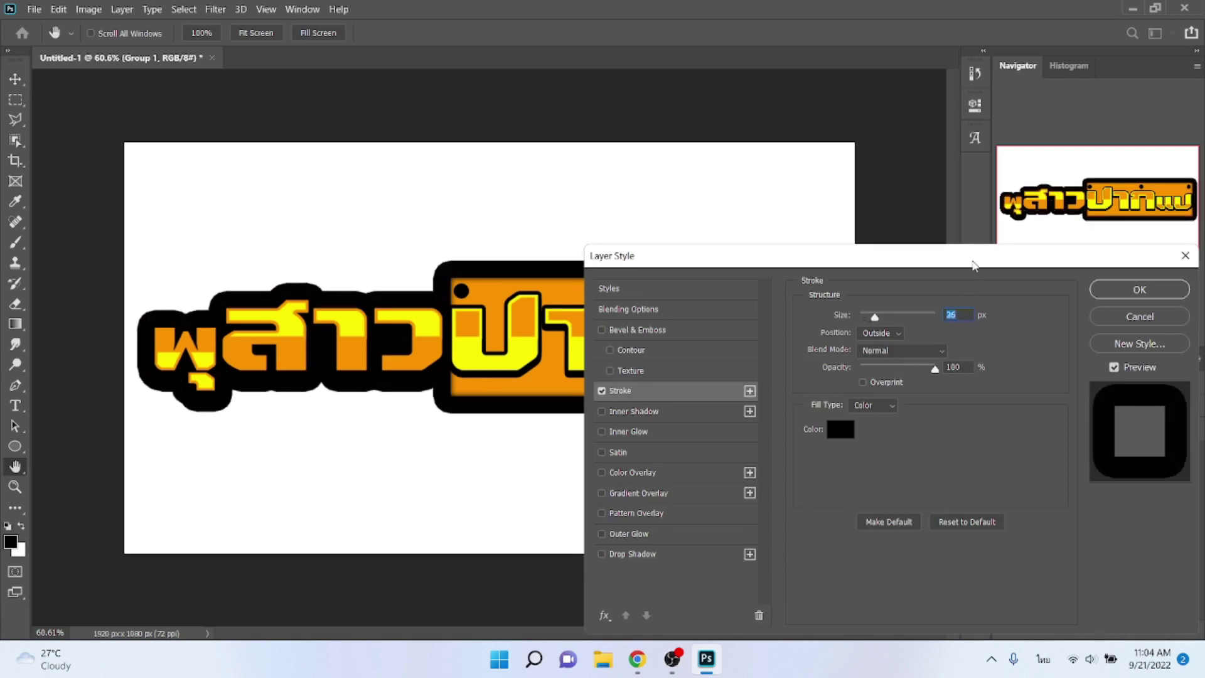
{"action": "mouse_move", "coordinate": [975, 265]}
{"action": "left_mouse_down"}
{"action": "mouse_move", "coordinate": [955, 358]}
{"action": "mouse_move", "coordinate": [988, 256]}
{"action": "left_mouse_up"}
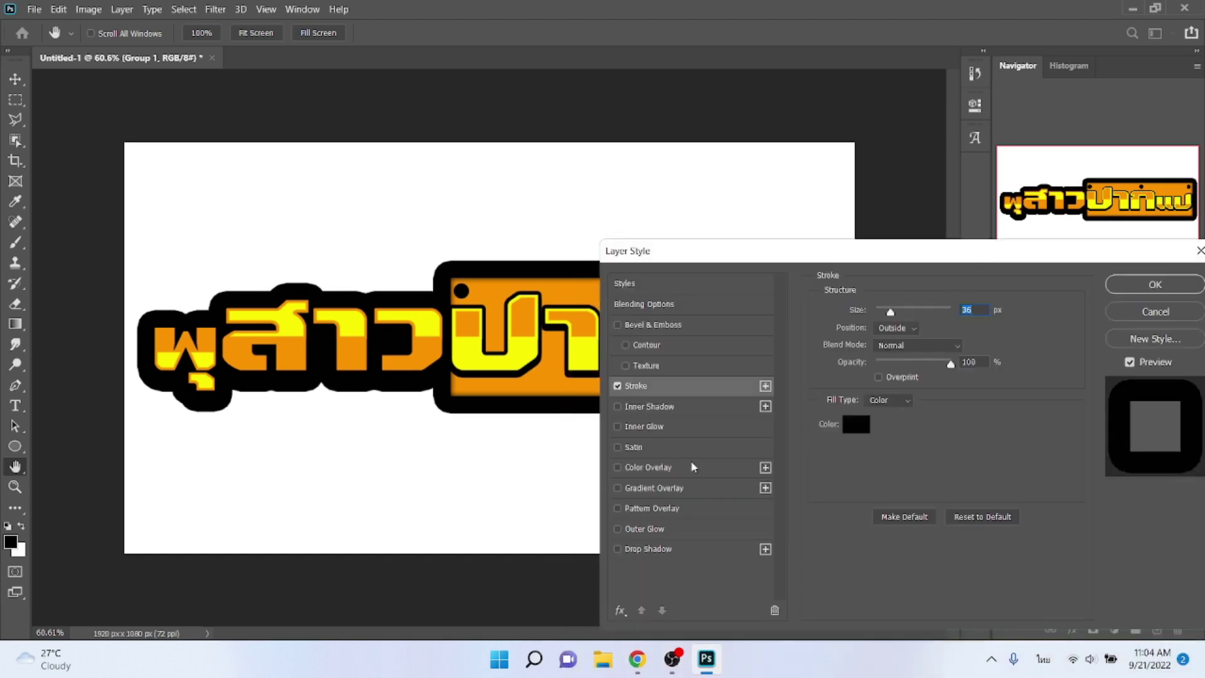
Recolour the group's 36 px stroke to bright red (fe3702) and apply the layer style.
{"action": "left_click", "coordinate": [856, 425]}
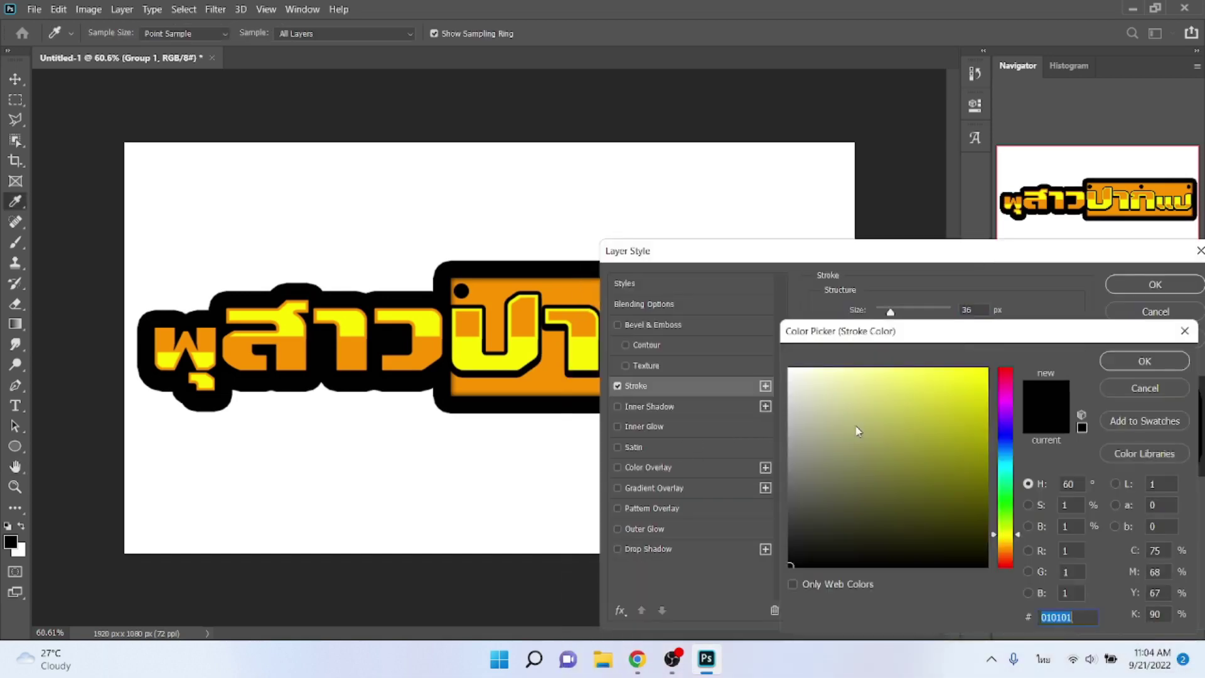
{"action": "type", "text": "ddddd8"}
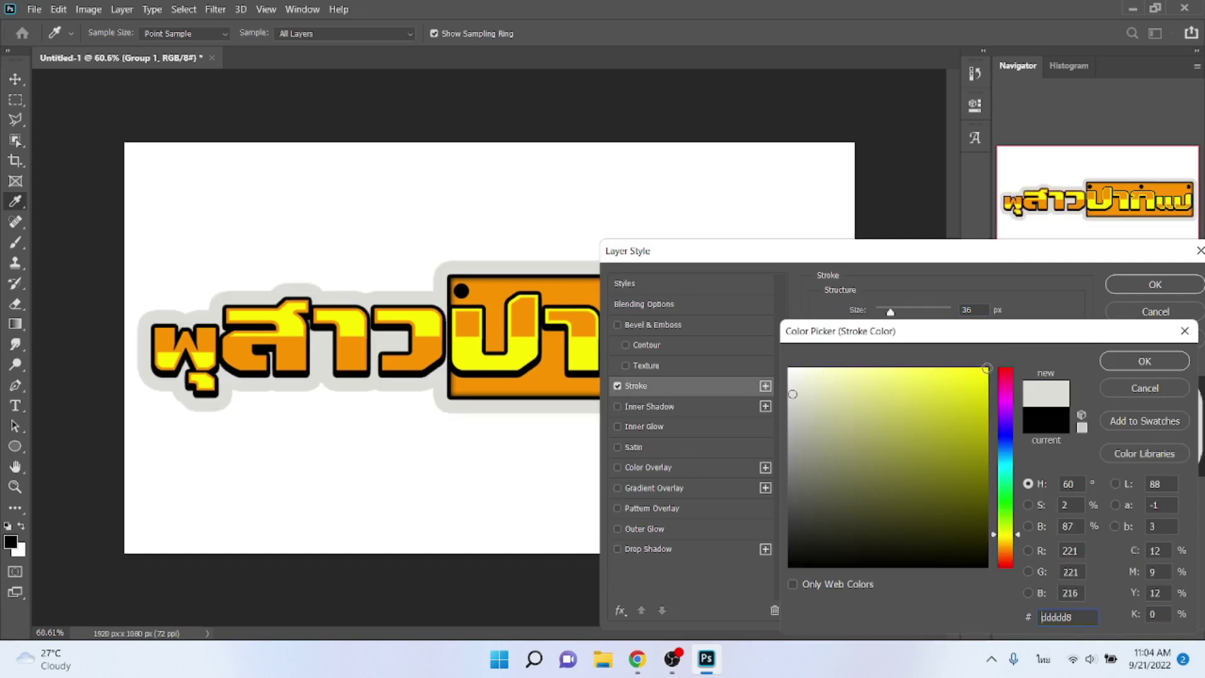
{"action": "left_click", "coordinate": [987, 368]}
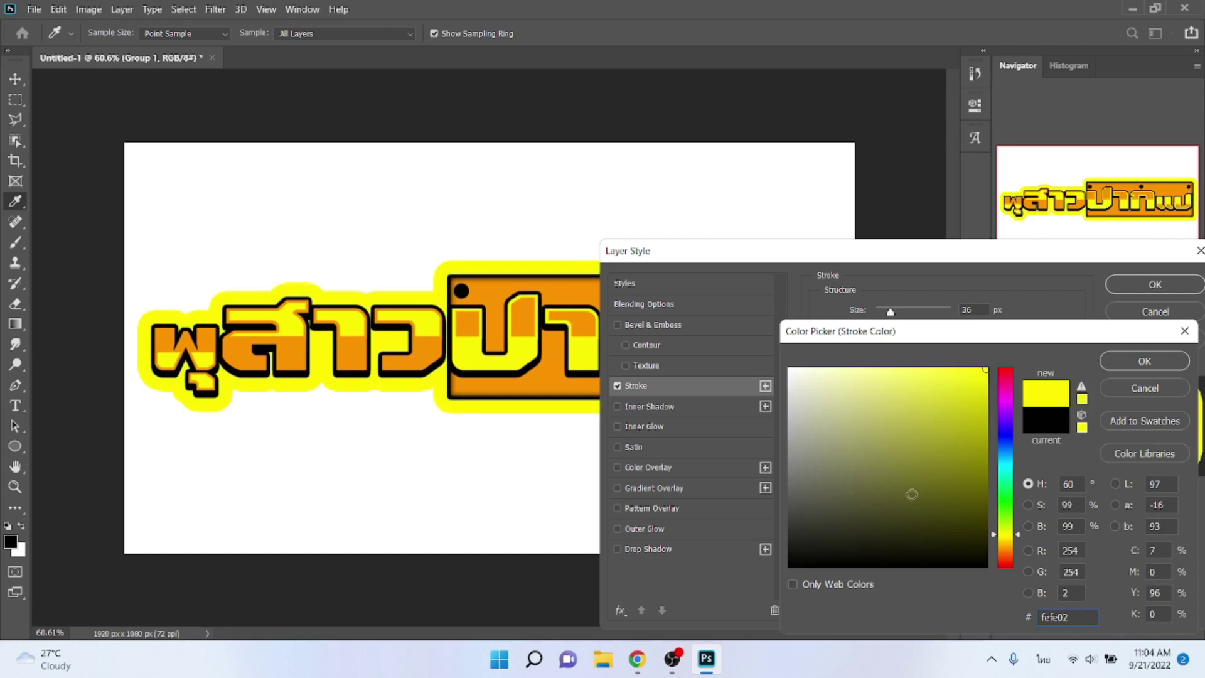
{"action": "left_click", "coordinate": [1014, 469]}
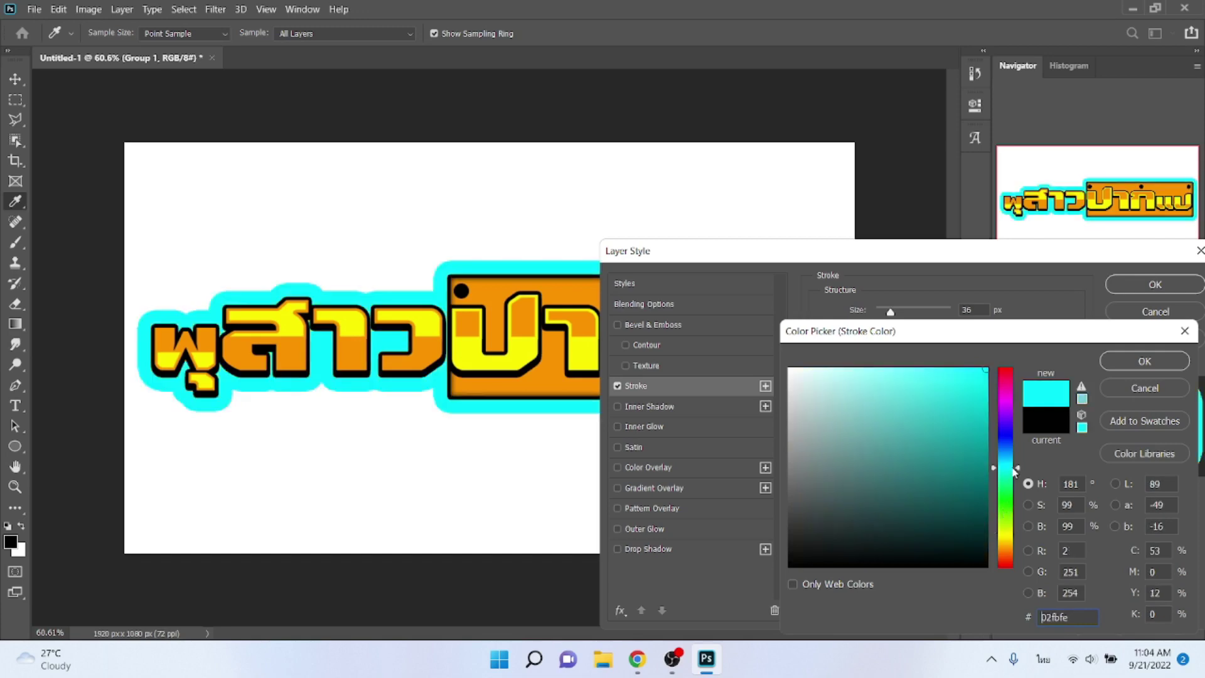
{"action": "left_click", "coordinate": [1012, 519]}
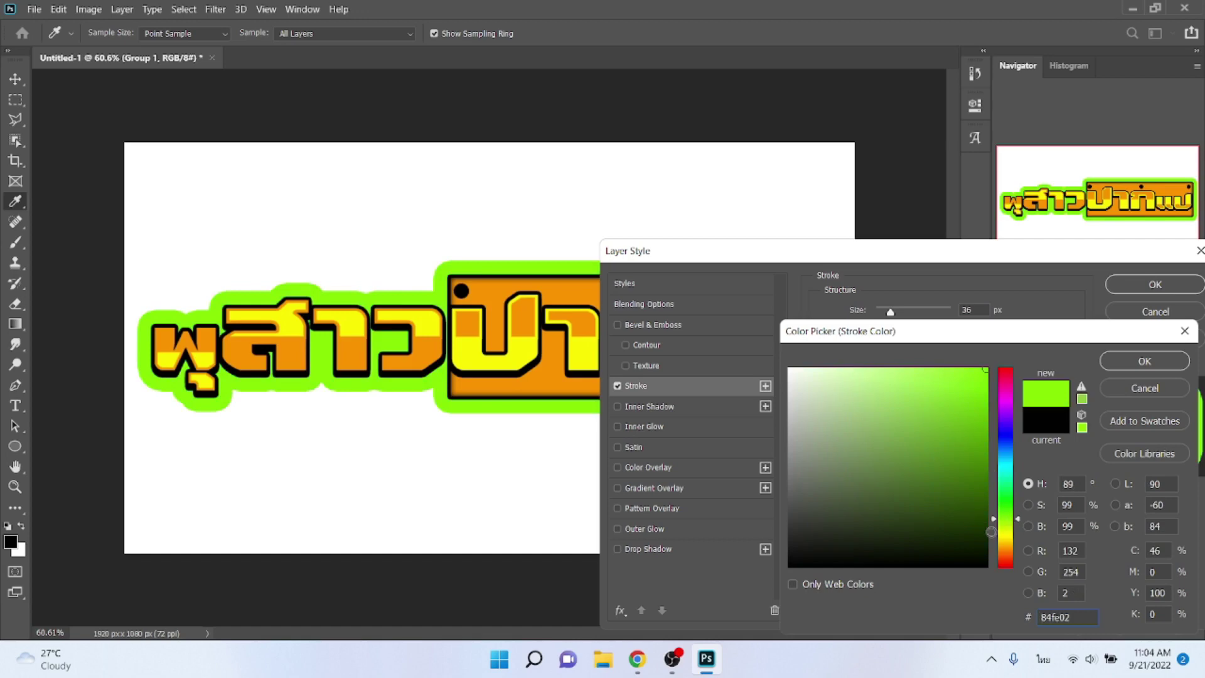
{"action": "left_click", "coordinate": [1005, 561]}
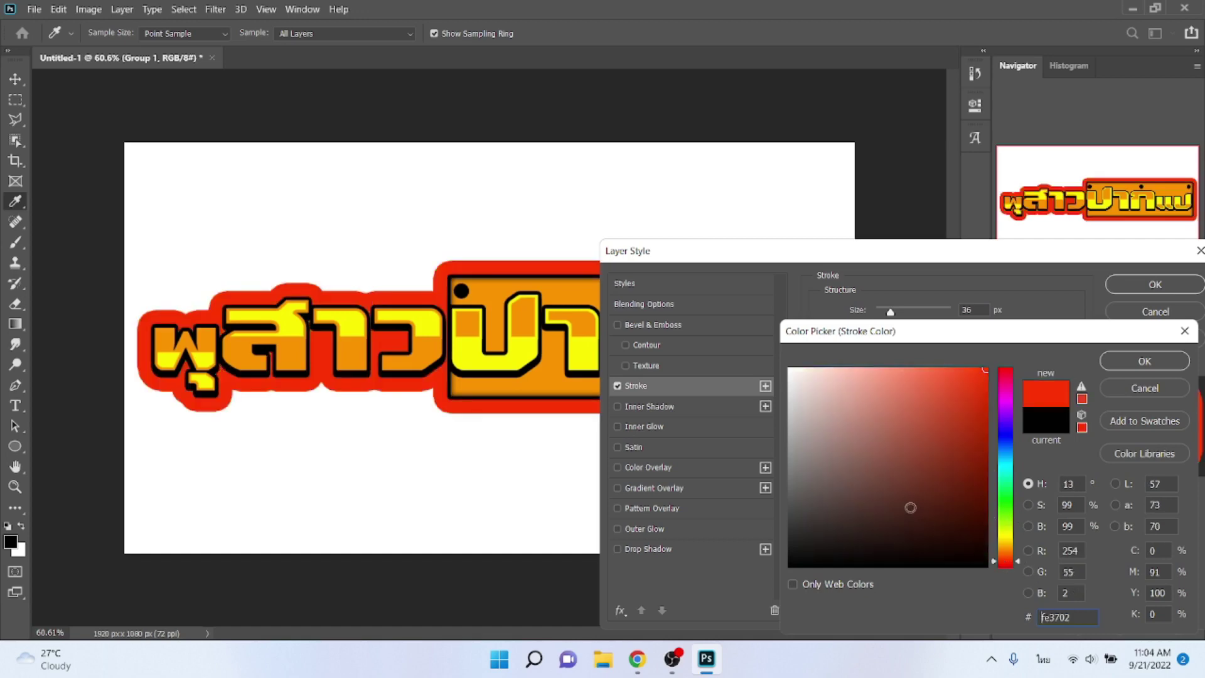
{"action": "key", "text": "Return"}
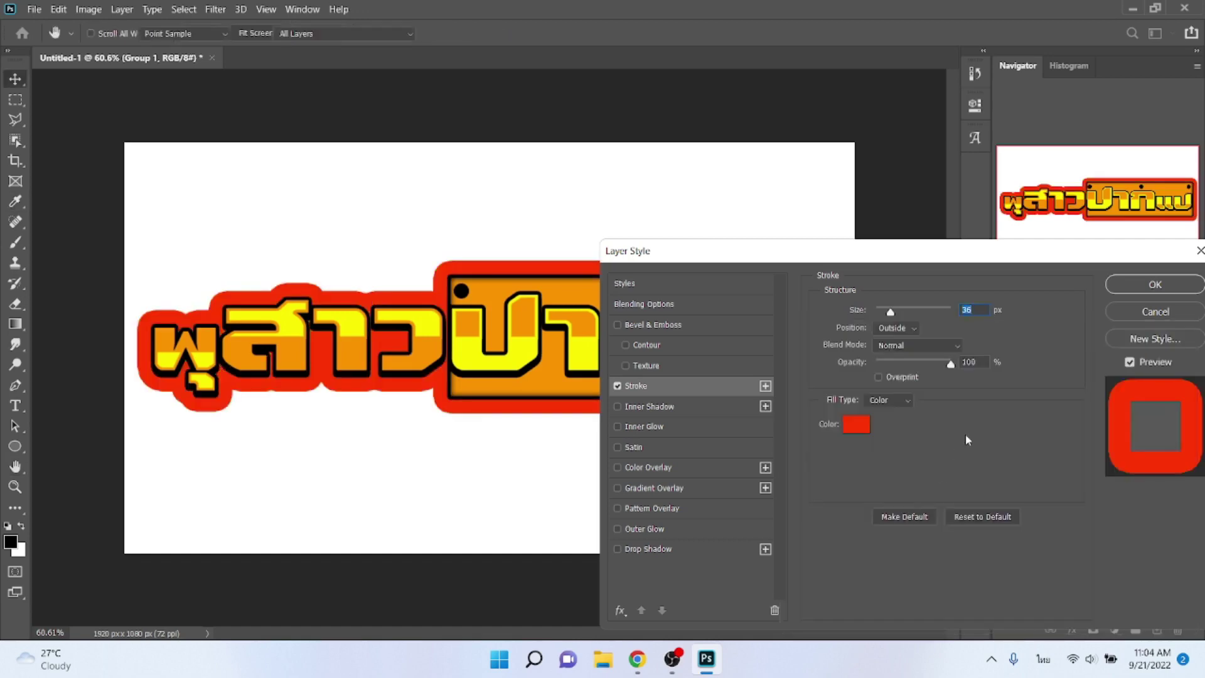
{"action": "key", "text": "Return"}
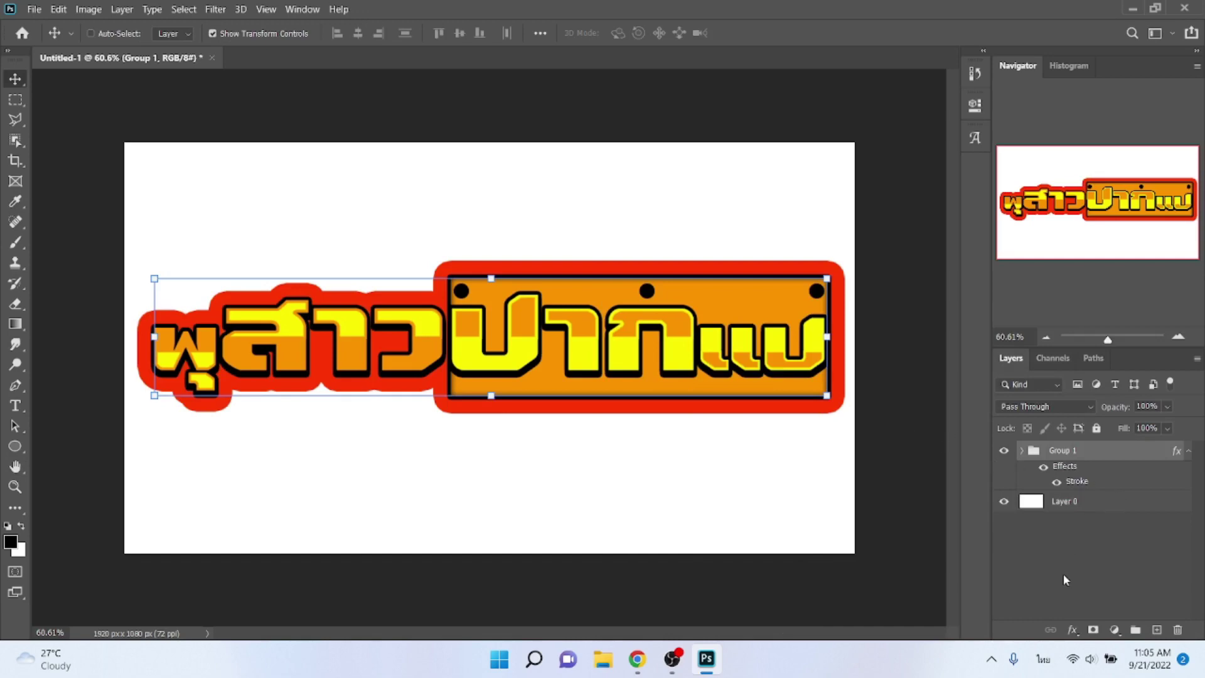
{"action": "left_click", "coordinate": [1073, 630]}
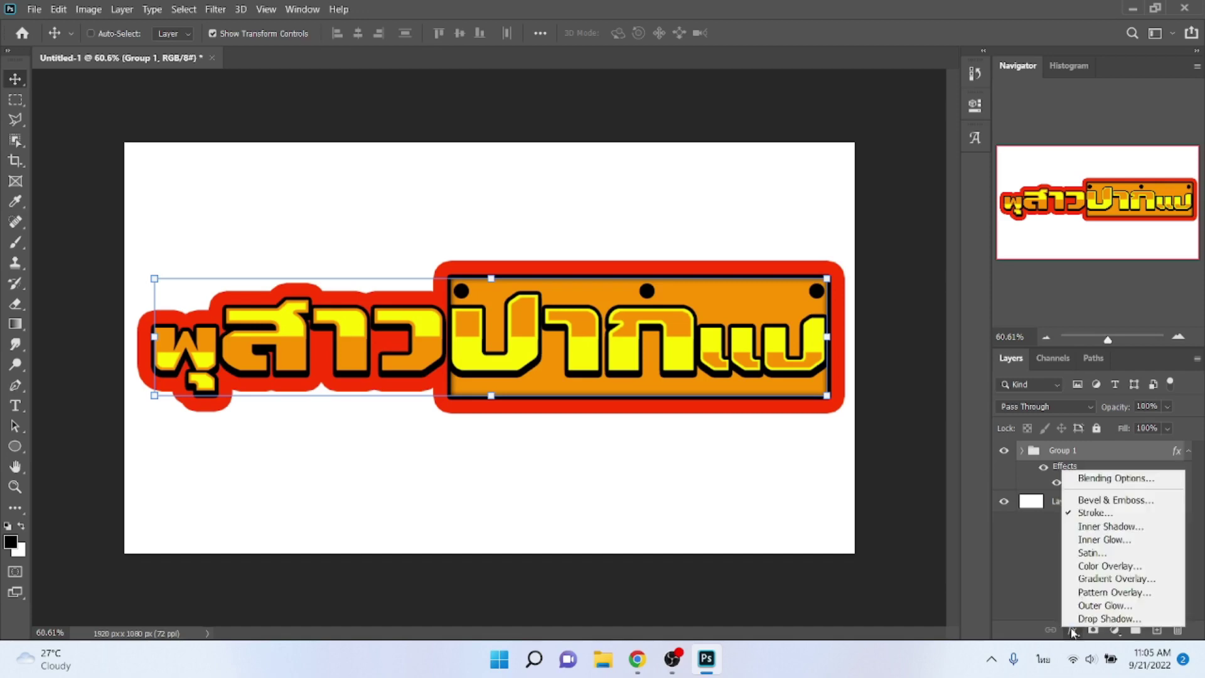
{"action": "left_click", "coordinate": [1064, 519]}
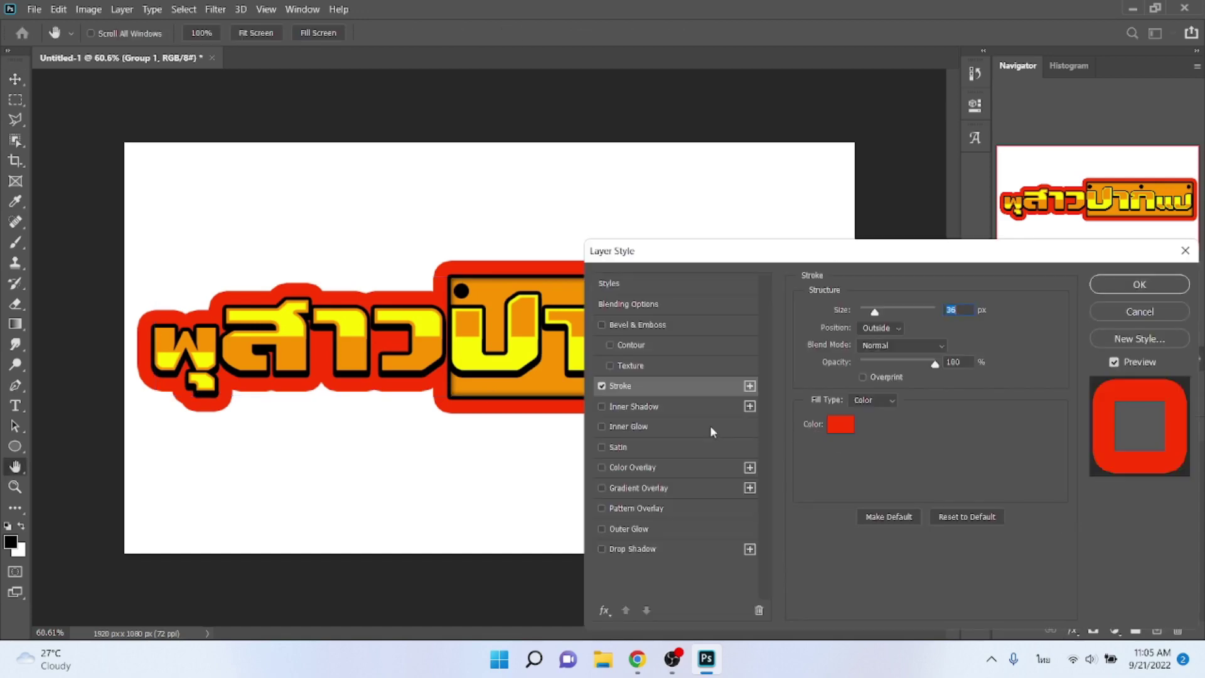
{"action": "left_click", "coordinate": [602, 407]}
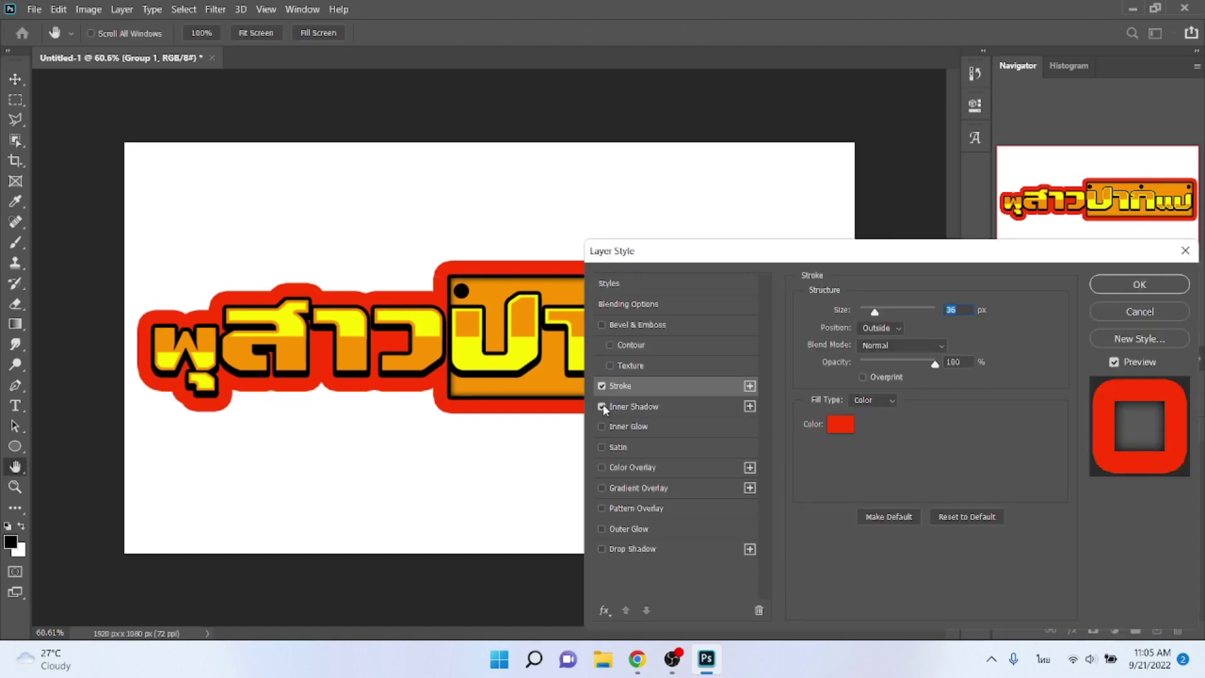
{"action": "left_click", "coordinate": [603, 407]}
{"action": "left_click", "coordinate": [602, 427]}
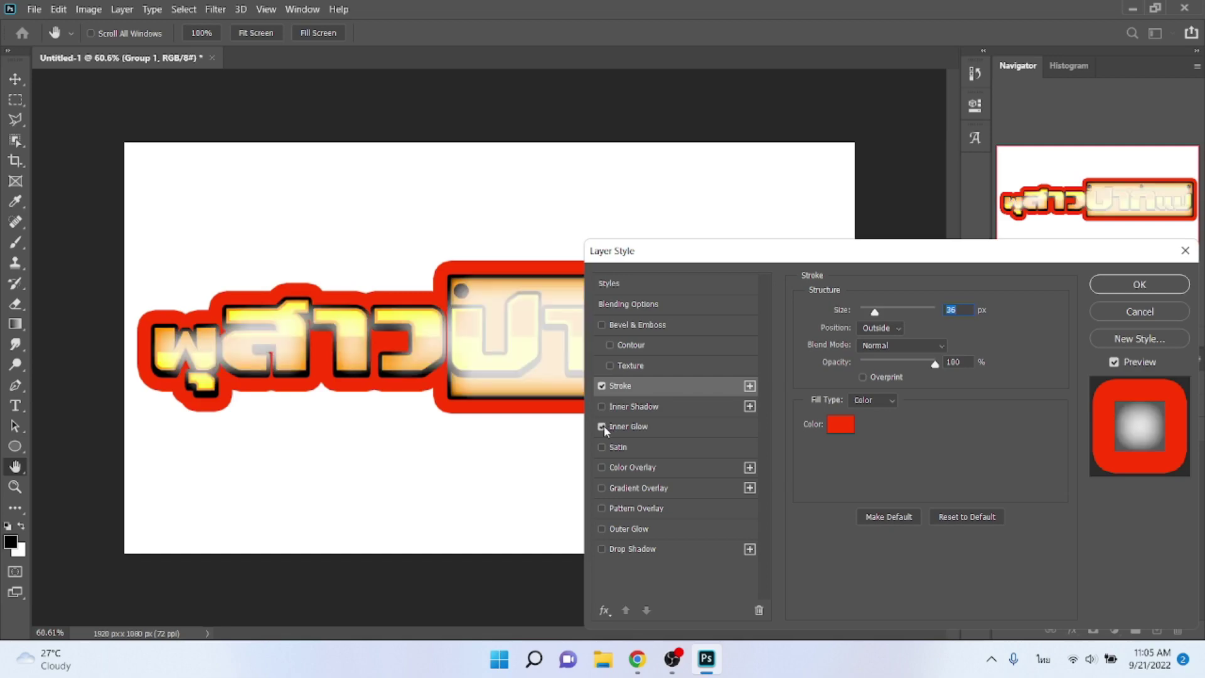
{"action": "left_click", "coordinate": [602, 427]}
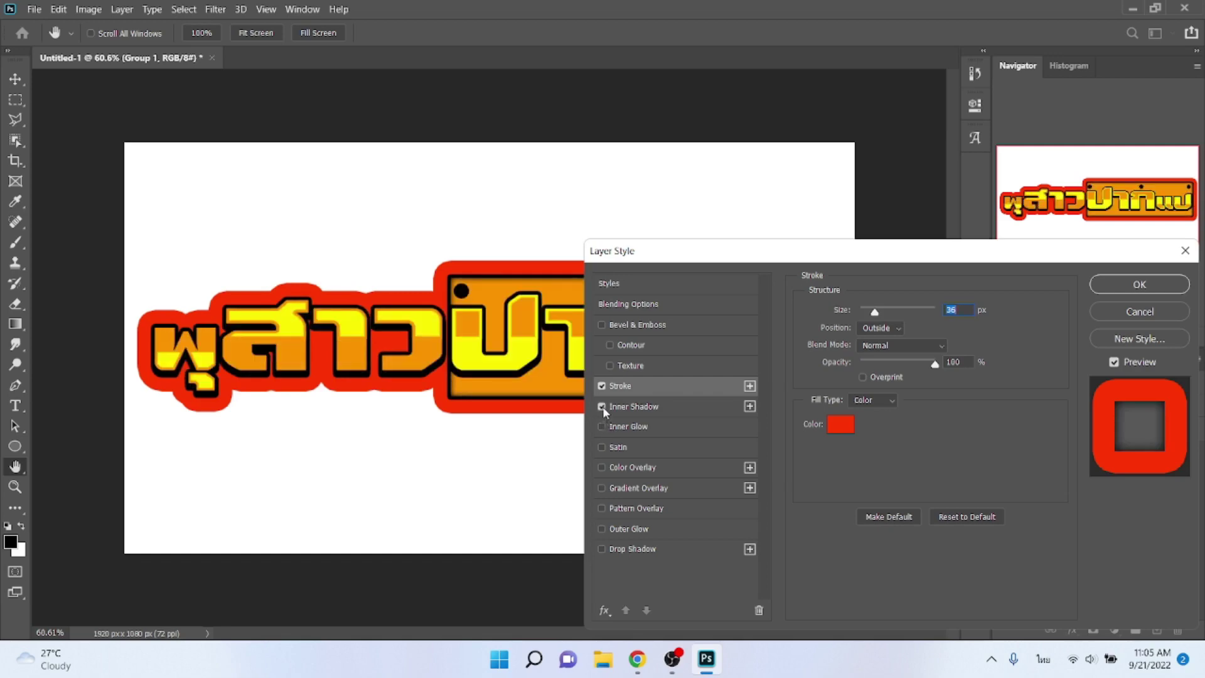
{"action": "left_click", "coordinate": [602, 406]}
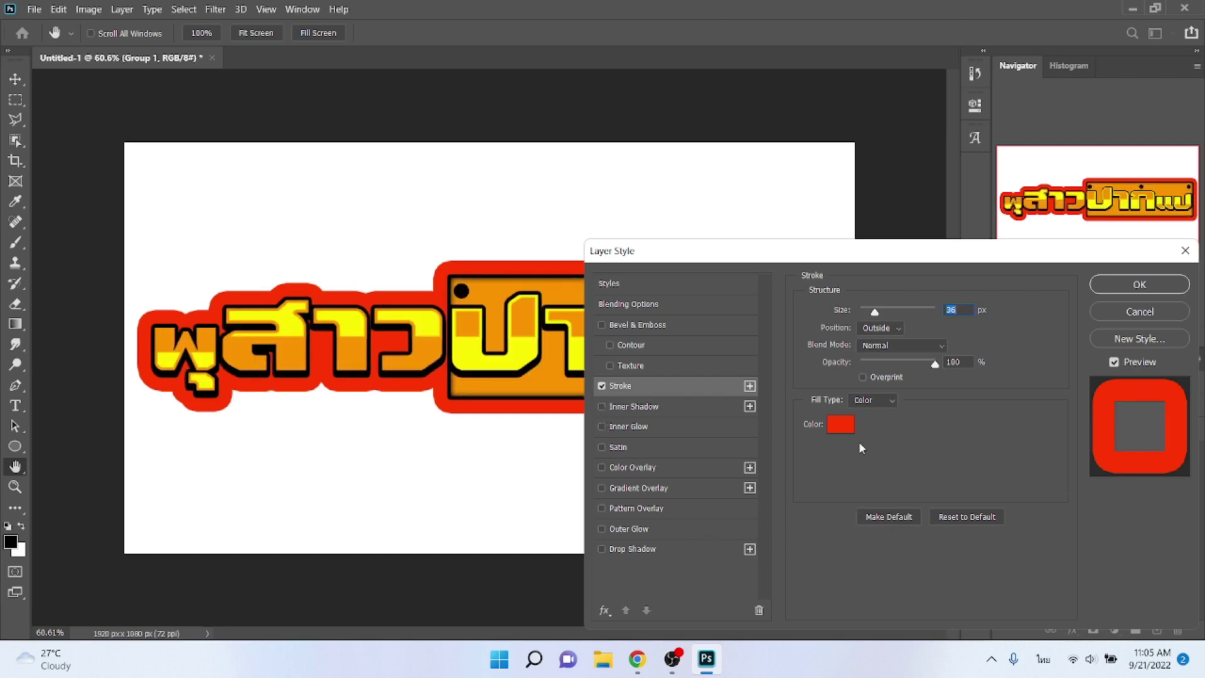
{"action": "left_click", "coordinate": [1140, 285]}
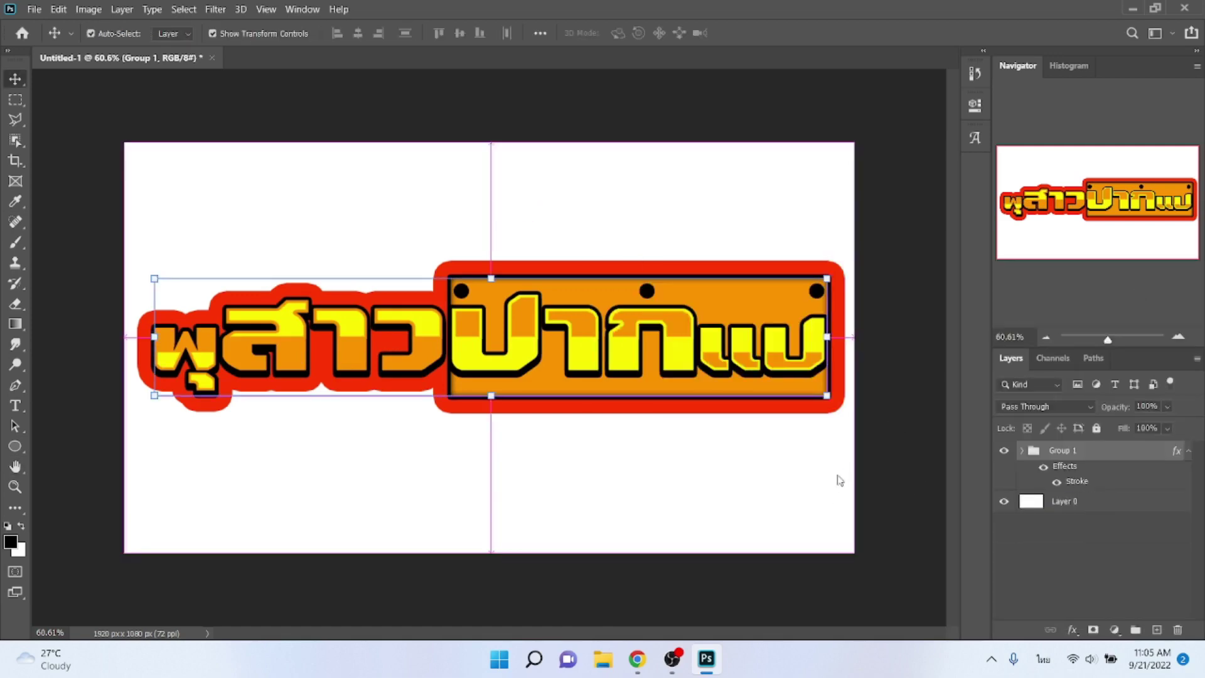
Save the banner as a JPEG with default quality options, then minimise Photoshop.
{"action": "key", "text": "ctrl+s"}
{"action": "type", "text": "พุสาวปากแม่"}
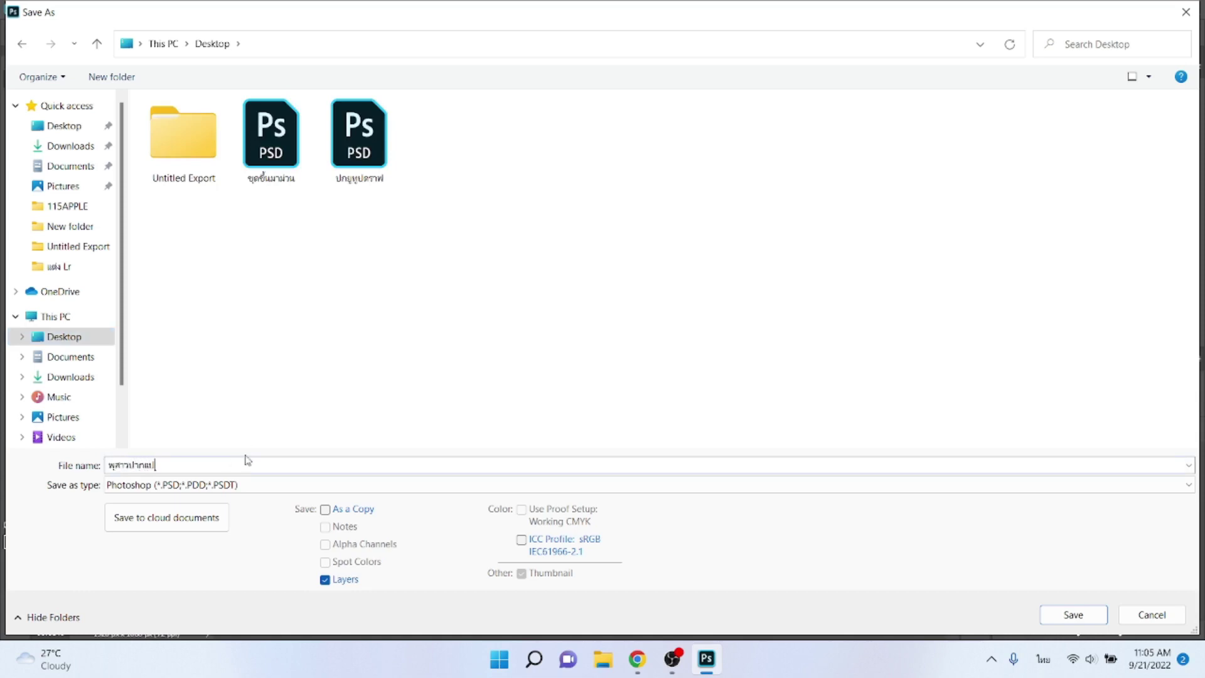
{"action": "left_click", "coordinate": [258, 486]}
{"action": "left_click", "coordinate": [207, 318]}
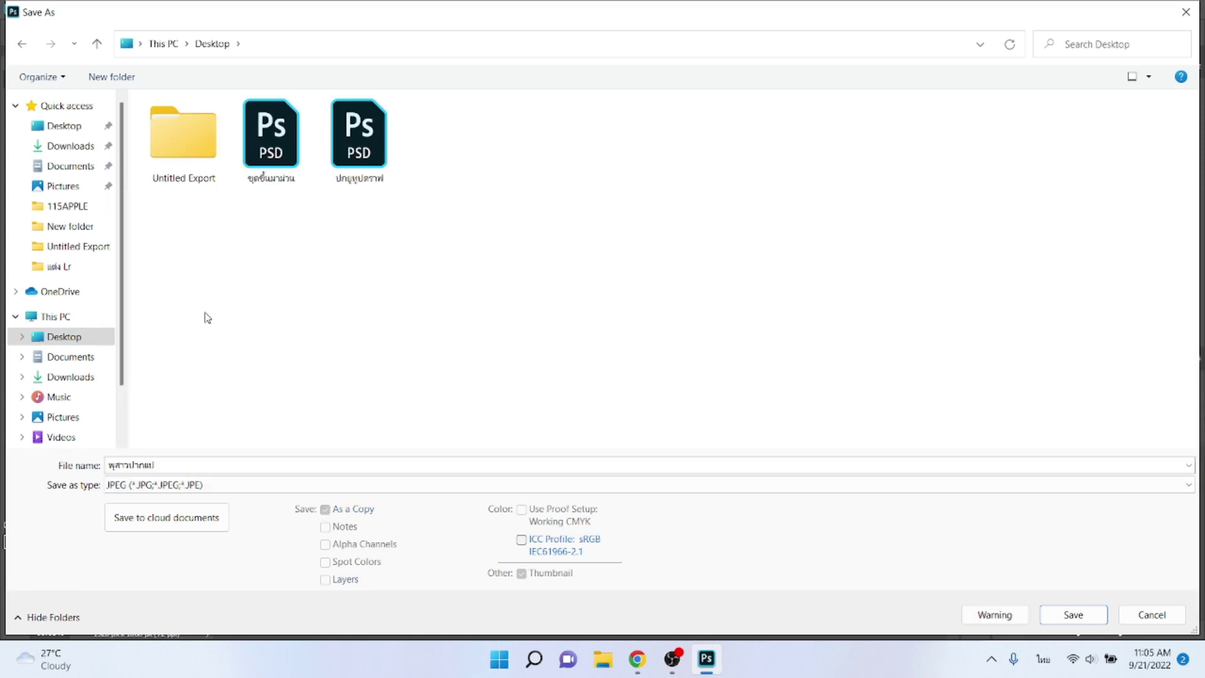
{"action": "key", "text": "Return"}
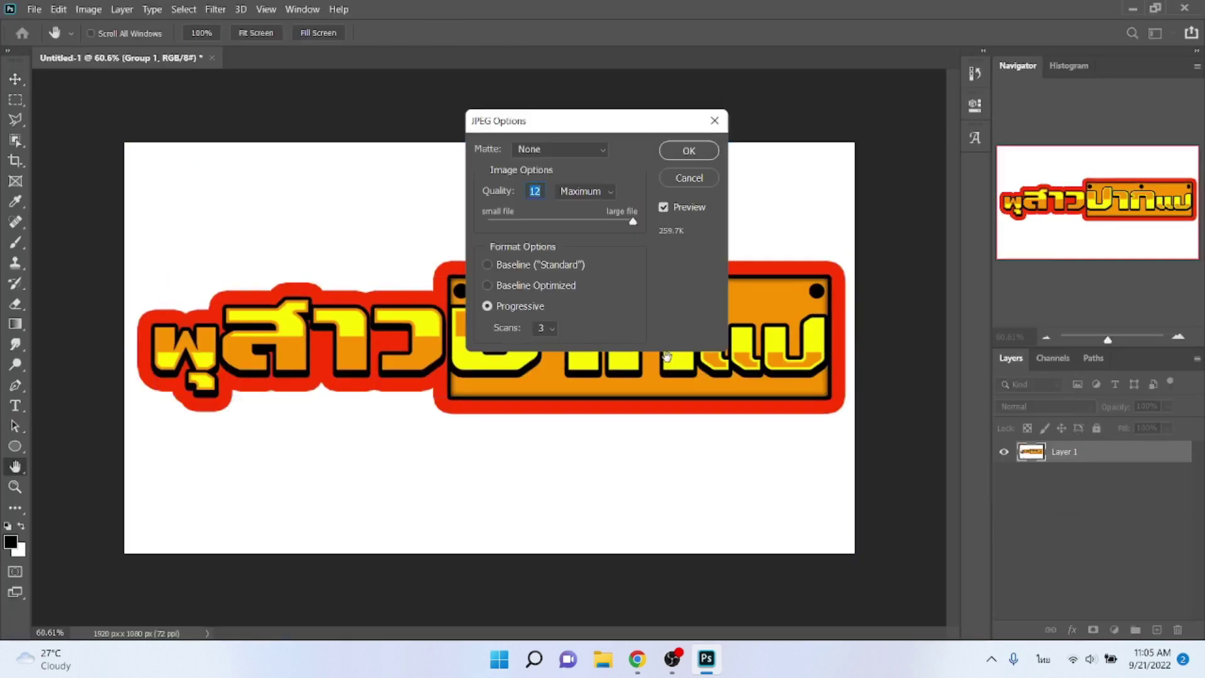
{"action": "key", "text": "Return"}
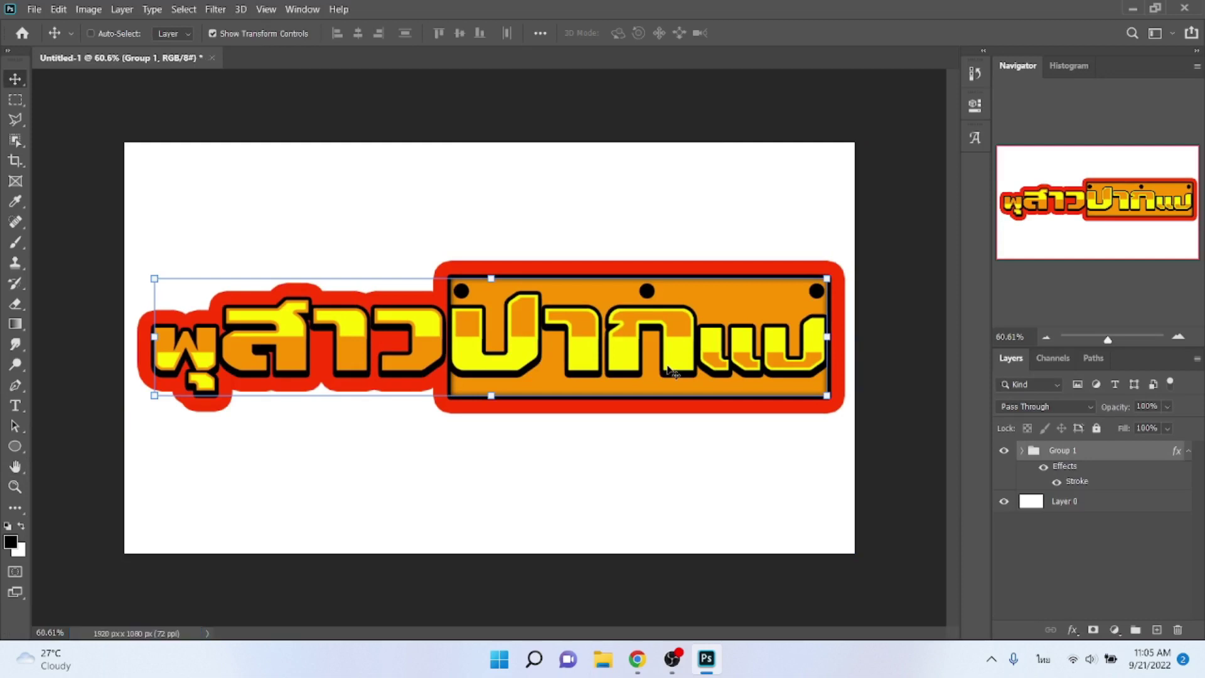
{"action": "left_click", "coordinate": [1134, 9]}
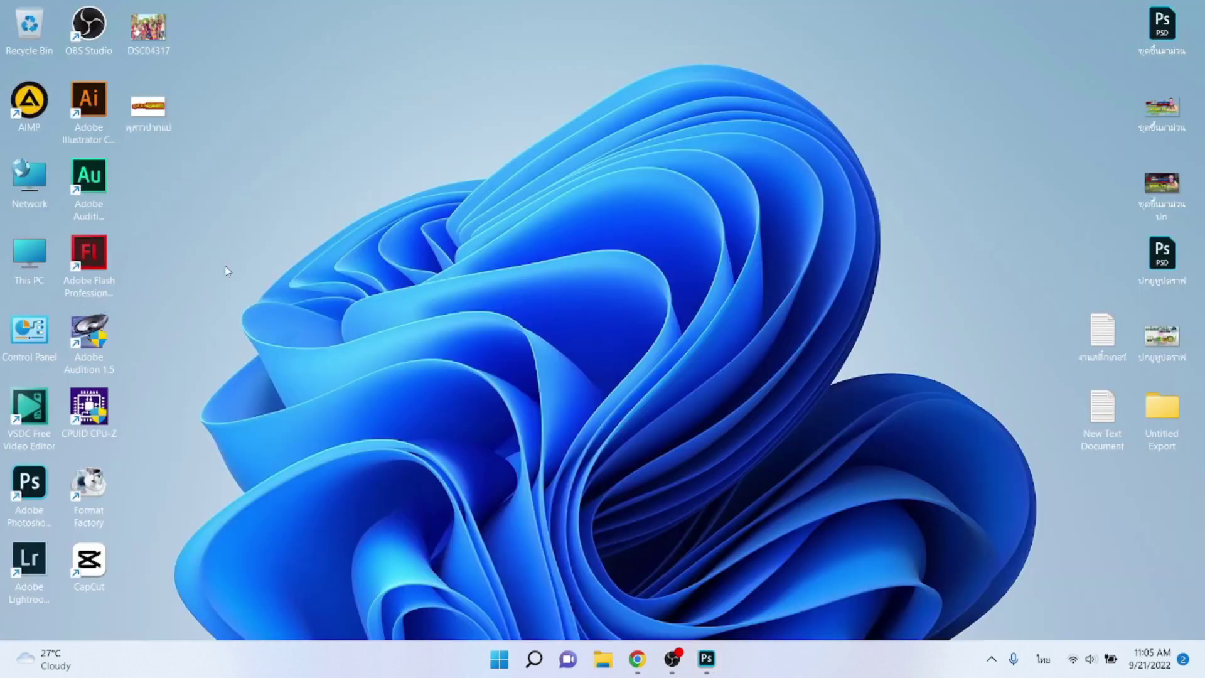
Open the saved banner JPEG from the desktop in Windows Photos.
{"action": "double_click", "coordinate": [149, 107]}
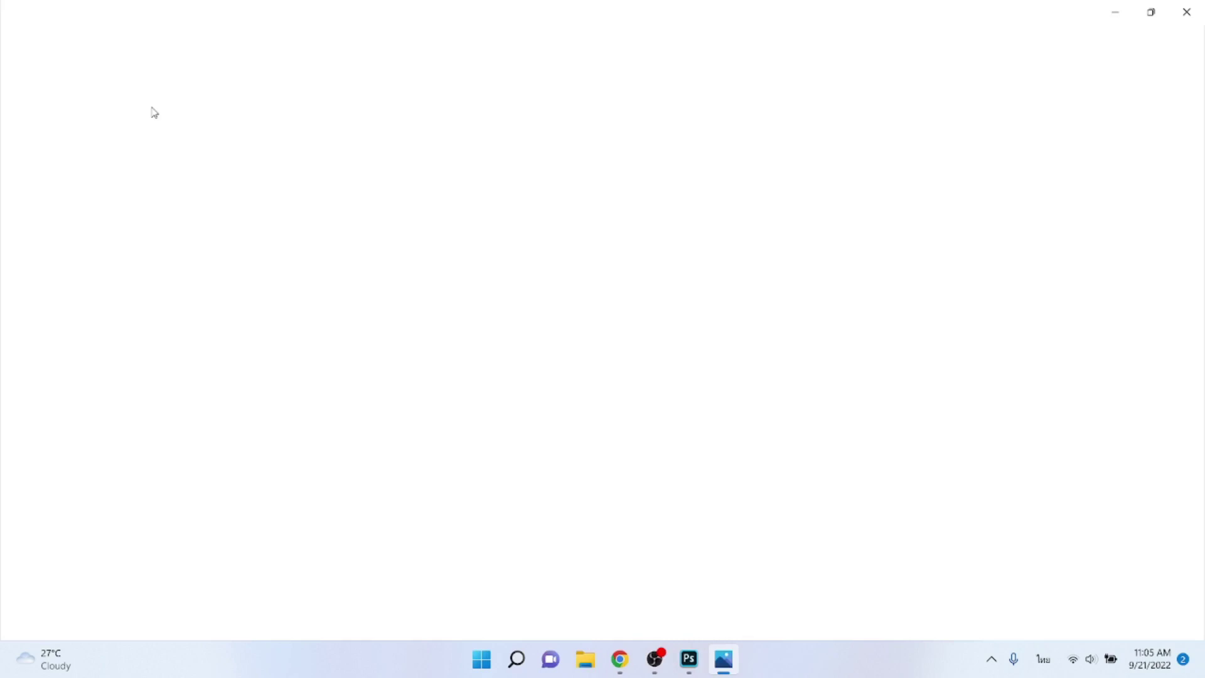